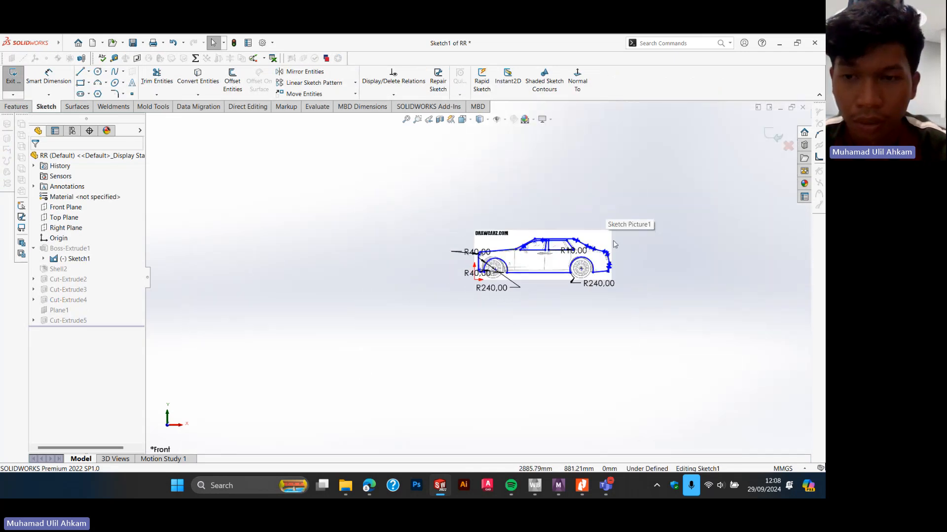
# - Examine the RR side-profile sketch traced over the car reference picture, and exit the sketch
pyautogui.keyDown('ctrl'); pyautogui.moveTo(605, 217); pyautogui.dragTo(485, 250, button='middle'); pyautogui.keyUp('ctrl')
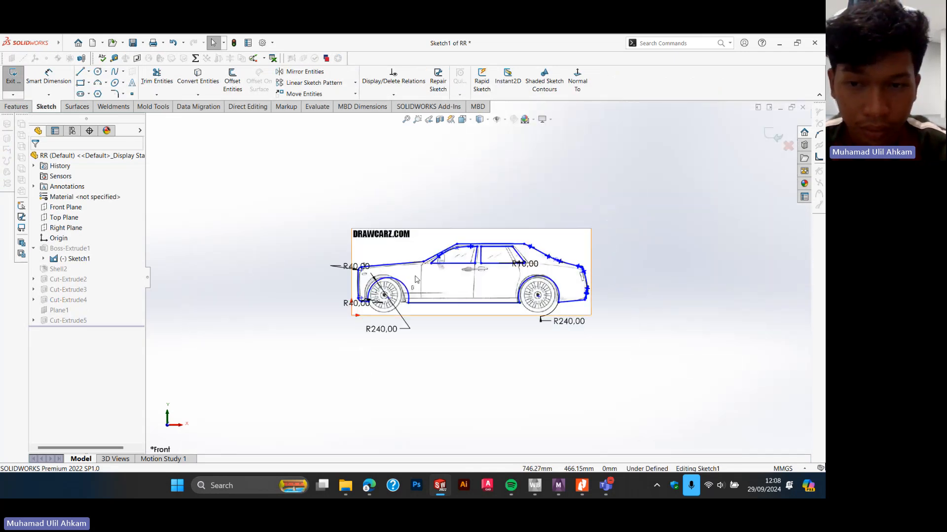
pyautogui.scroll(-2, 404, 273)
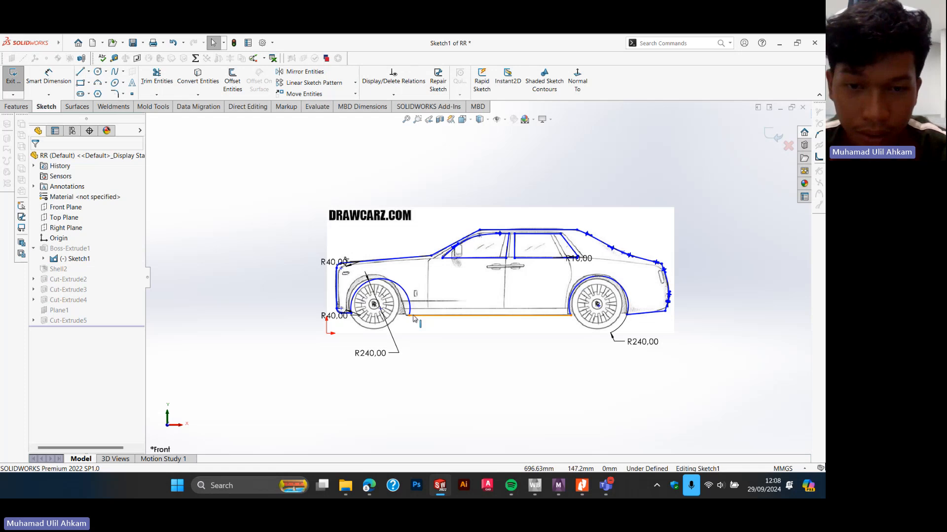
pyautogui.scroll(-1, 468, 276)
pyautogui.scroll(3, 466, 252)
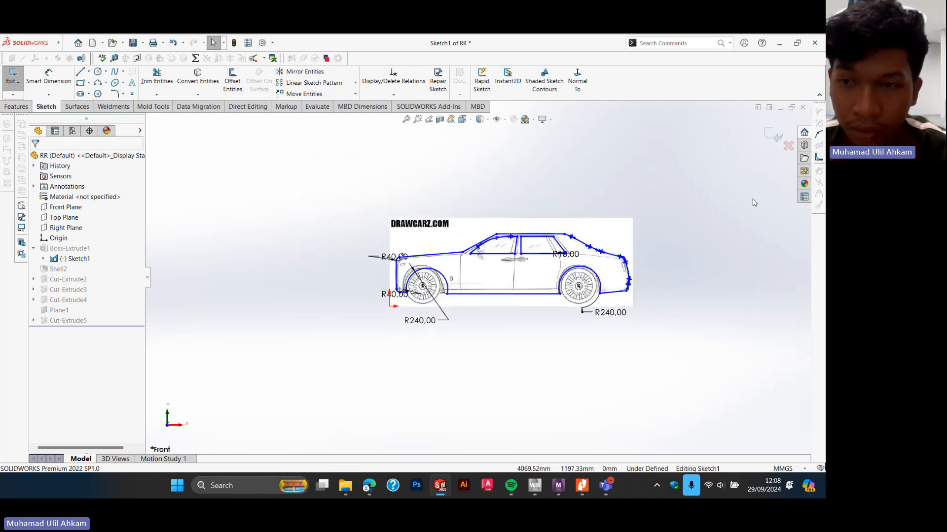
pyautogui.click(769, 134)
# - Inspect the RR car body from several angles with its Shell2 feature highlighted
pyautogui.moveTo(602, 197); pyautogui.dragTo(154, 240, button='middle')
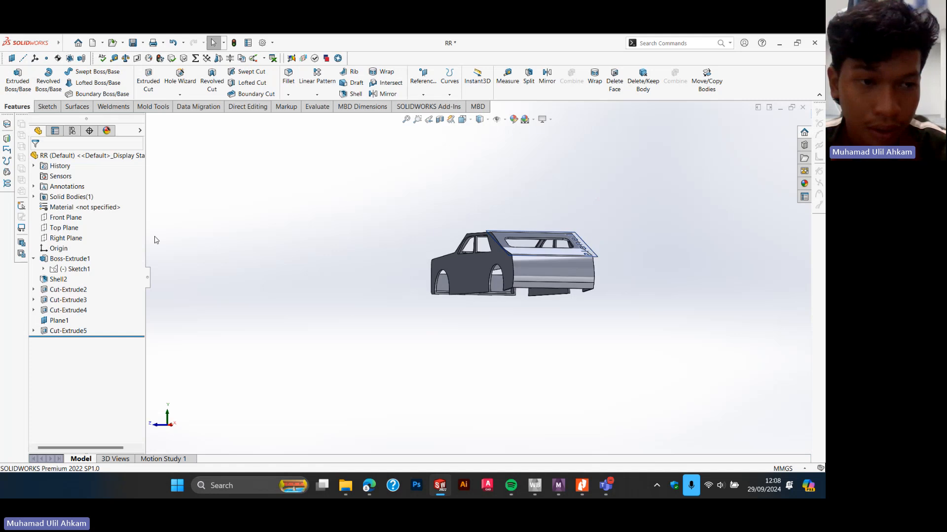
pyautogui.moveTo(380, 269); pyautogui.dragTo(459, 358, button='middle')
pyautogui.click(57, 279)
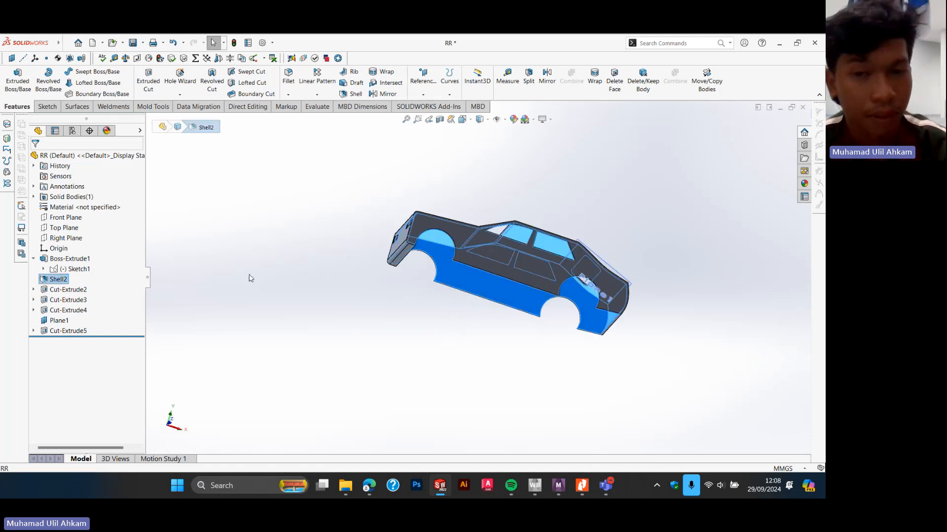
pyautogui.moveTo(552, 339); pyautogui.dragTo(296, 299, button='middle')
pyautogui.scroll(-5, 516, 254)
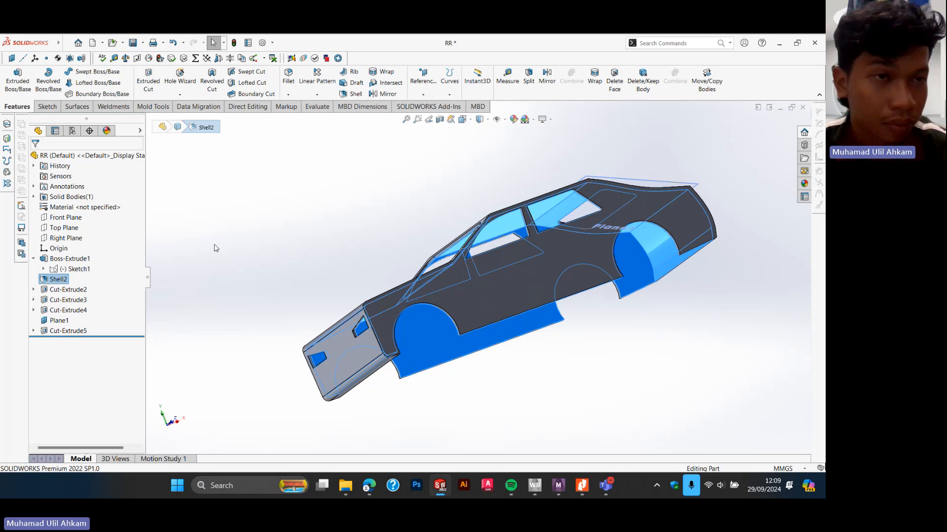
# - Switch to the Alphard part and open Sketch1 of its base extrusion for editing
pyautogui.moveTo(439, 486)
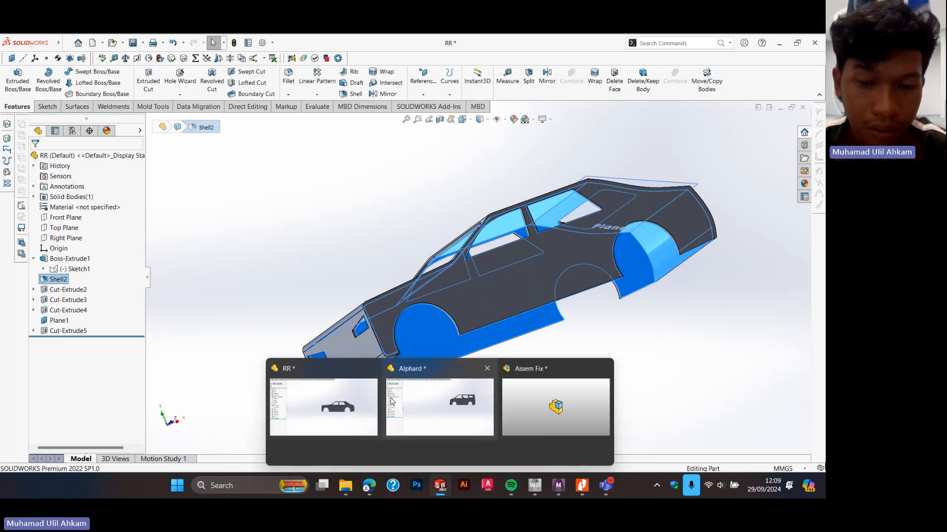
pyautogui.click(389, 408)
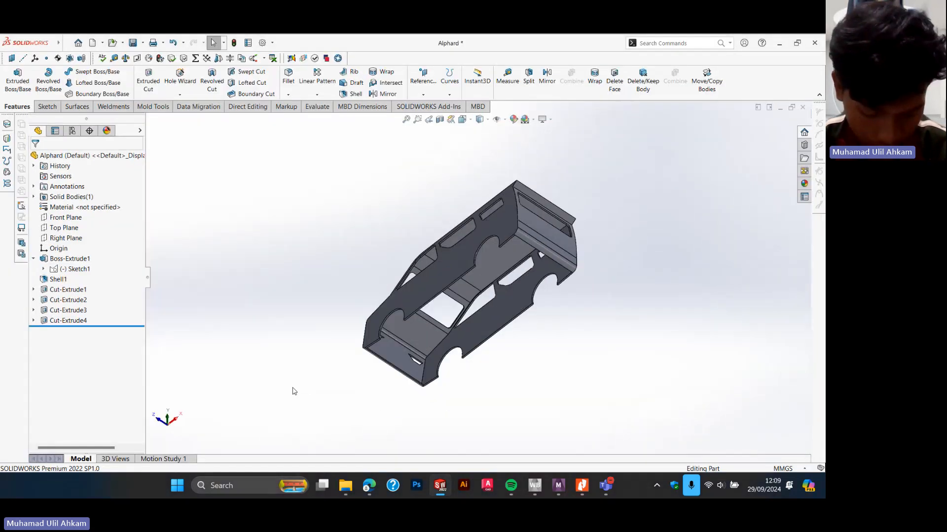
pyautogui.click(77, 269)
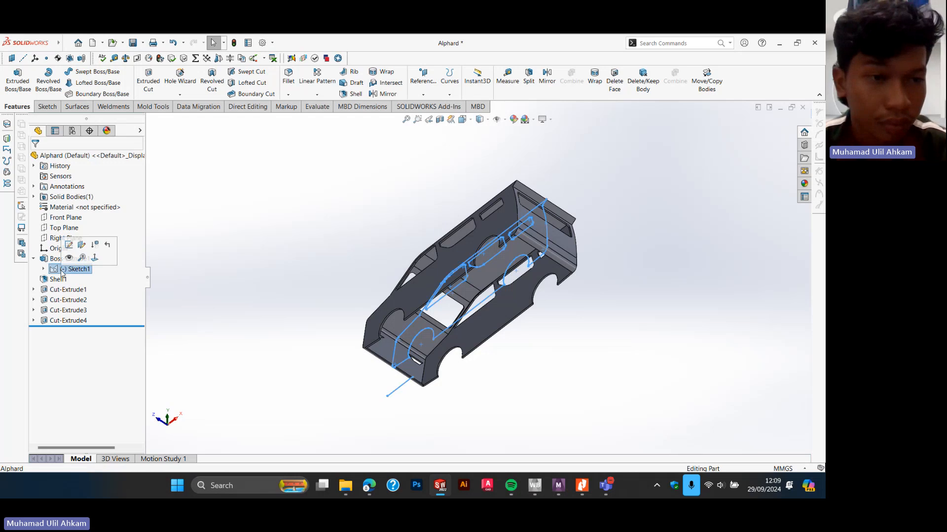
pyautogui.click(69, 248)
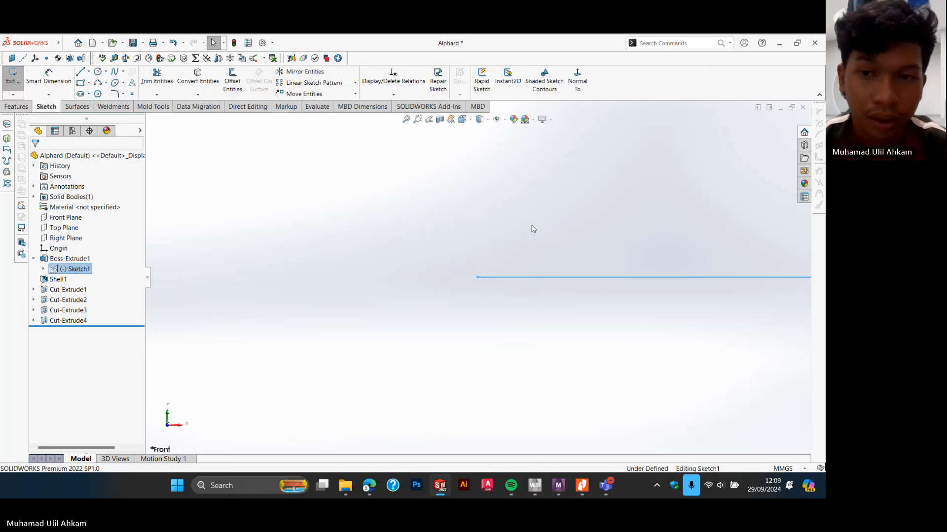
# - Examine the Alphard side-profile sketch over its reference picture, exit the sketch and view the solid body
pyautogui.scroll(10, 557, 244)
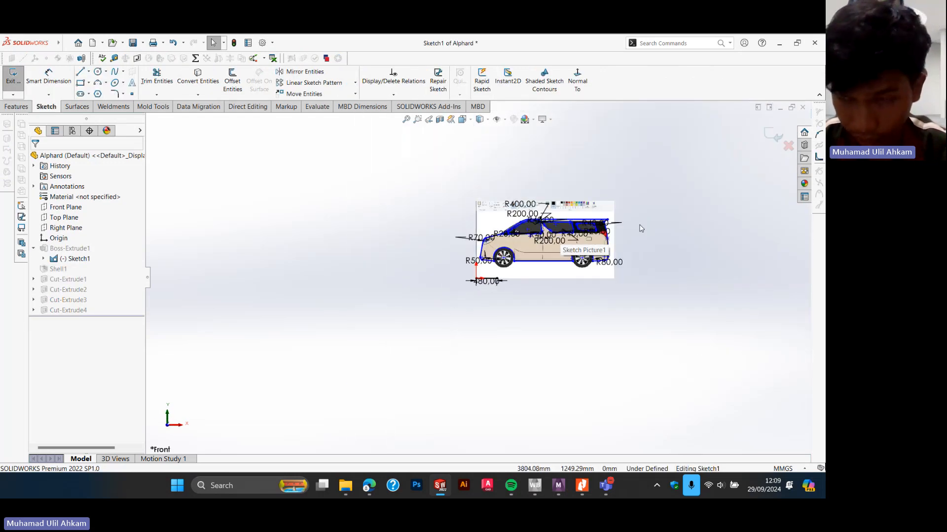
pyautogui.scroll(-2, 626, 217)
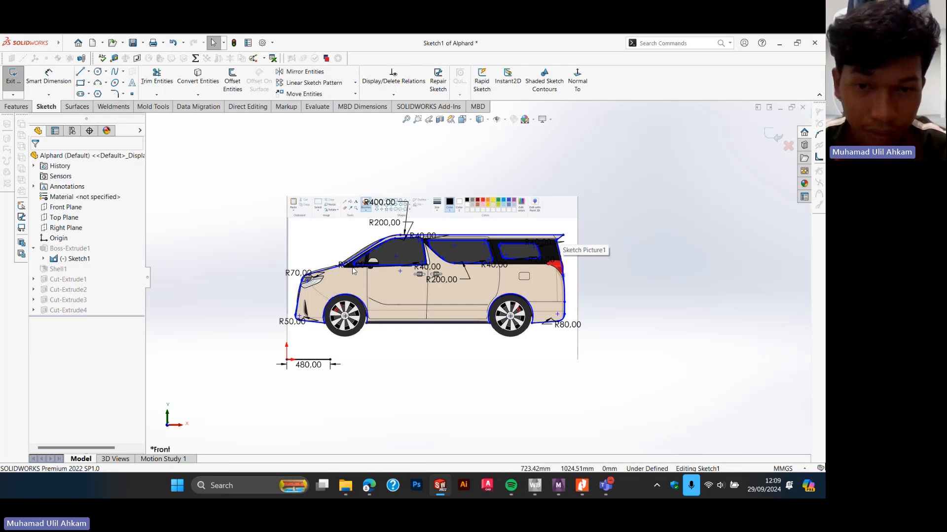
pyautogui.scroll(-2, 354, 288)
pyautogui.scroll(5, 354, 288)
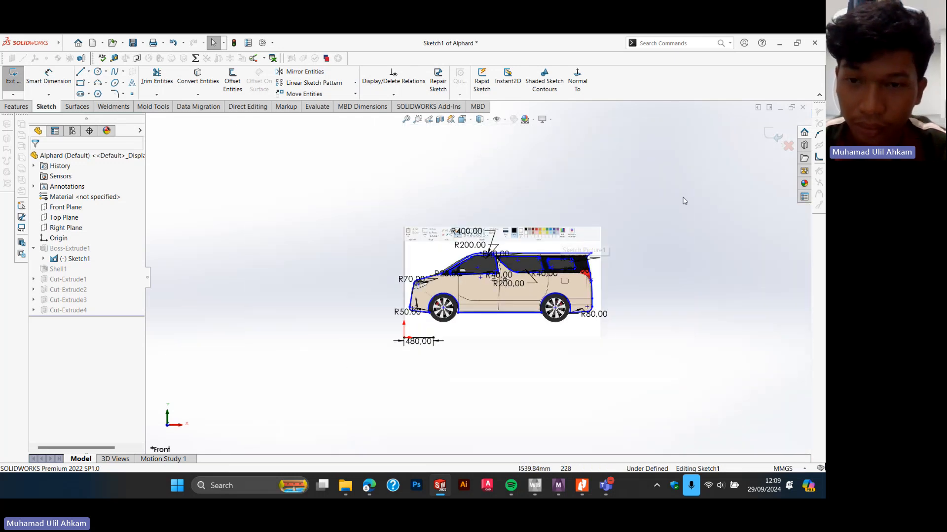
pyautogui.scroll(2, 488, 276)
pyautogui.scroll(-2, 541, 294)
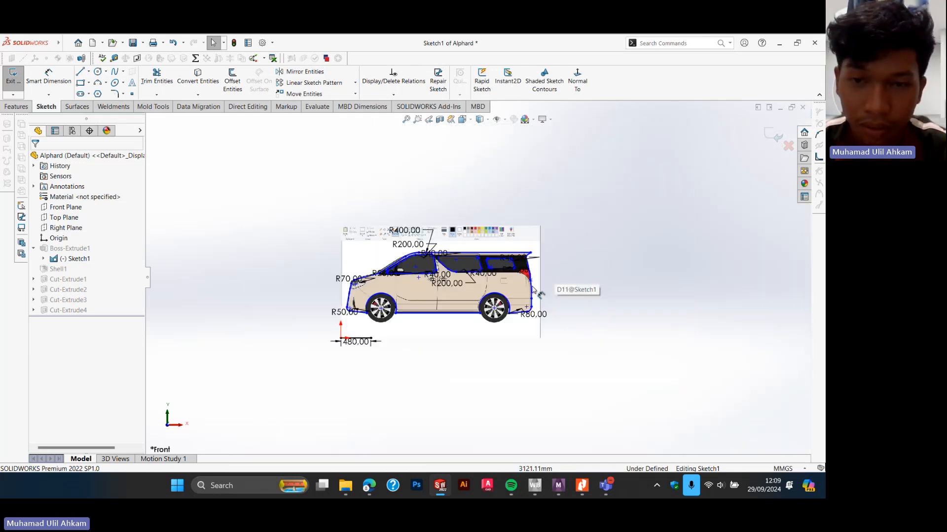
pyautogui.scroll(-3, 541, 294)
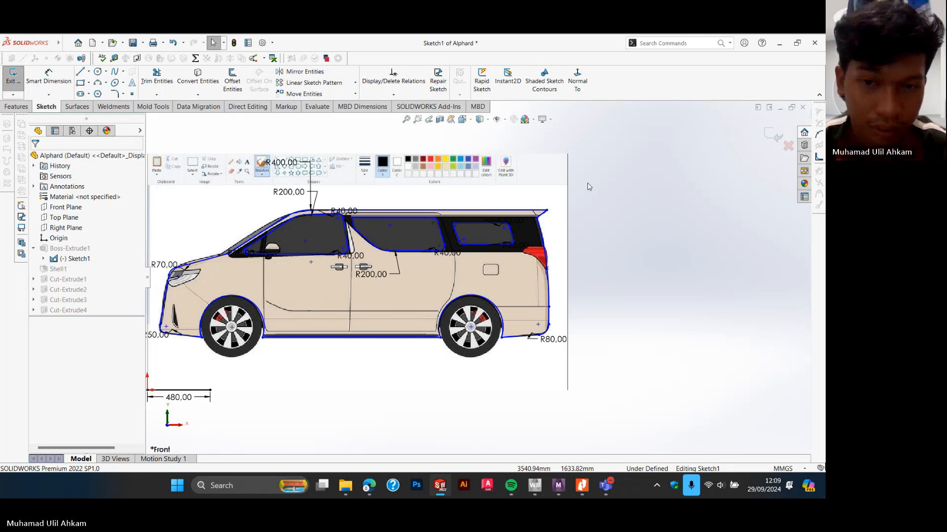
pyautogui.click(767, 137)
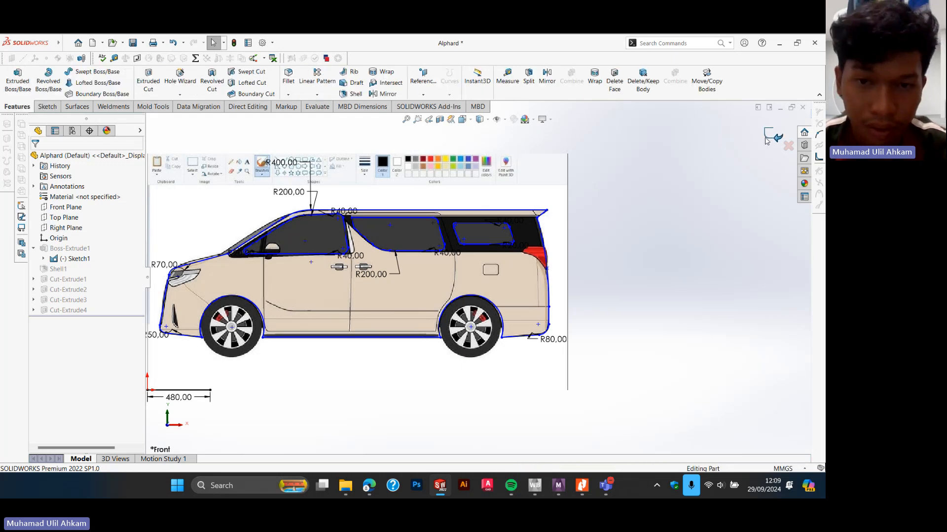
pyautogui.moveTo(524, 220)
pyautogui.mouseDown(button='middle')
pyautogui.moveTo(433, 201)
pyautogui.moveTo(304, 210)
pyautogui.moveTo(373, 211)
pyautogui.mouseUp(button='middle')
# - Switch to the Assem Fix assembly and decline rebuilding it
pyautogui.moveTo(440, 486)
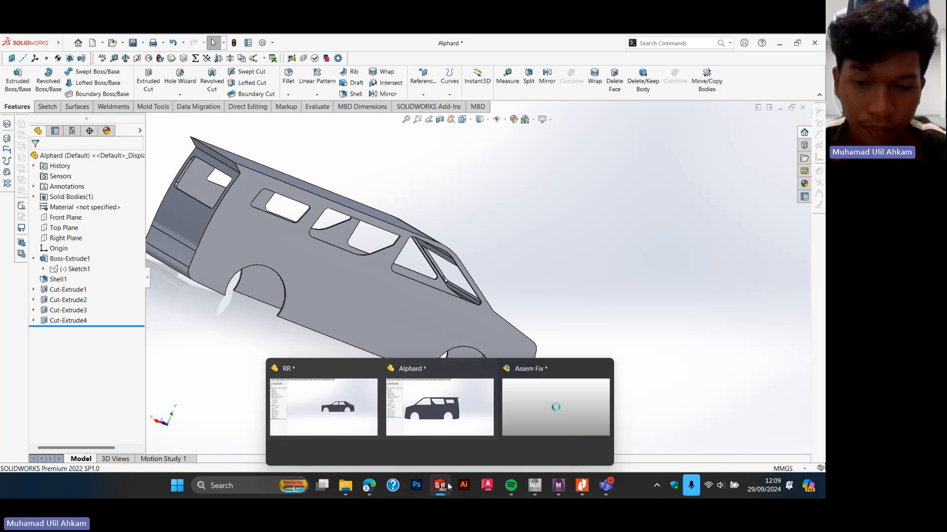
pyautogui.click(546, 410)
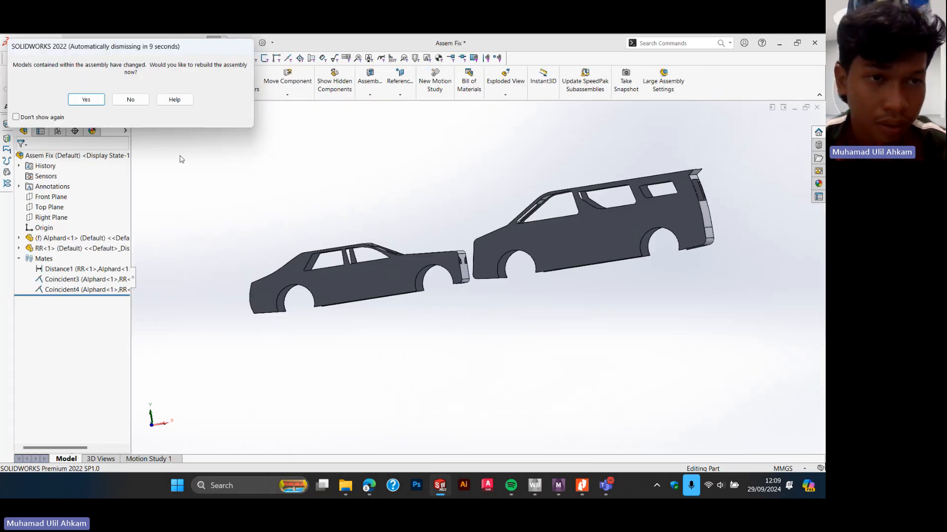
pyautogui.click(130, 99)
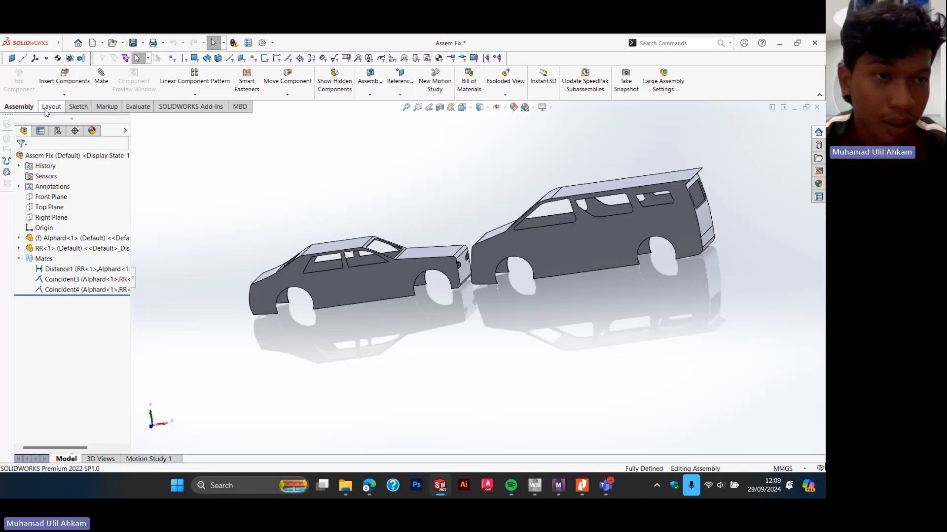
pyautogui.click(62, 95)
pyautogui.click(63, 100)
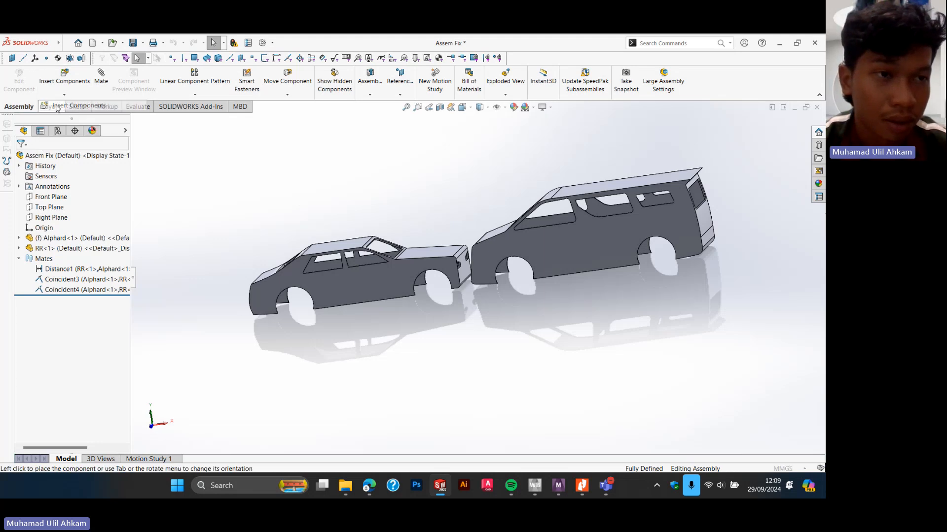
pyautogui.click(36, 159)
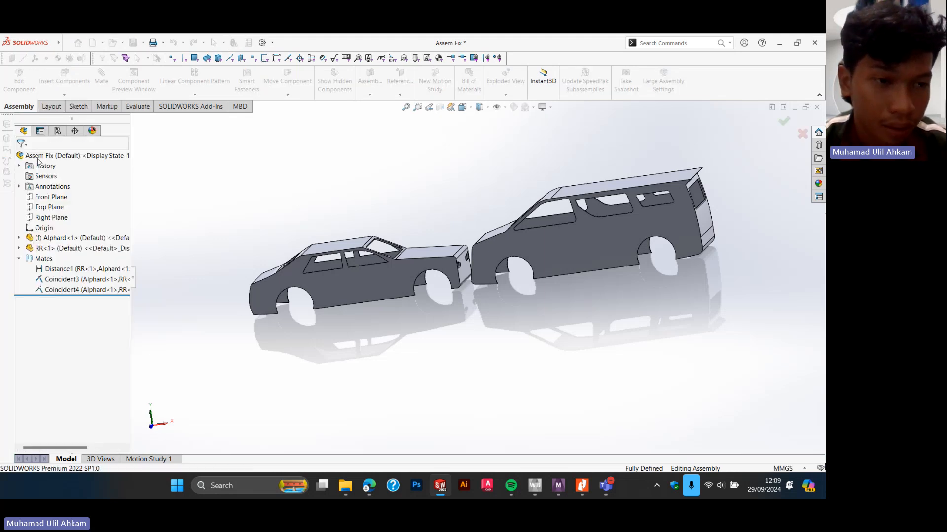
# - Review the Distance1 mate between the RR and Alphard edges, close it and inspect the gap between the cars
pyautogui.click(73, 270)
pyautogui.doubleClick(73, 270)
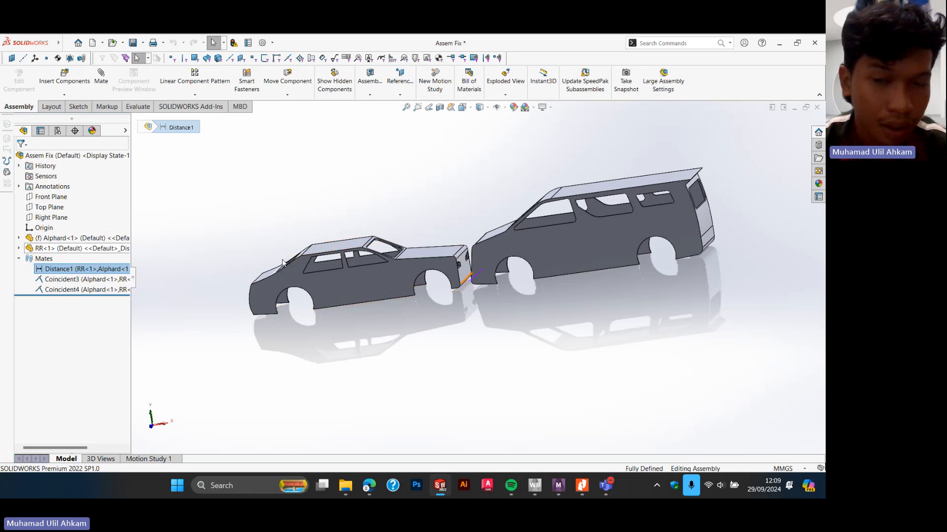
pyautogui.scroll(4, 468, 282)
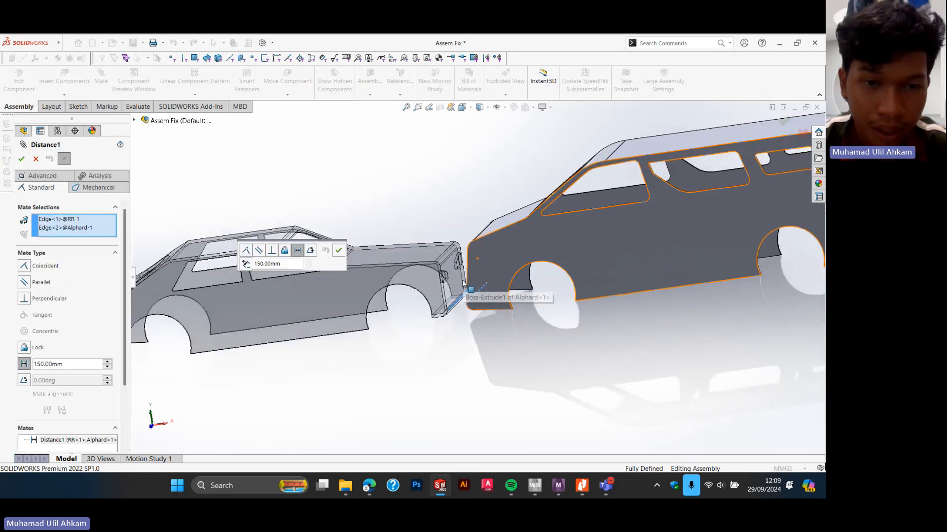
pyautogui.click(339, 251)
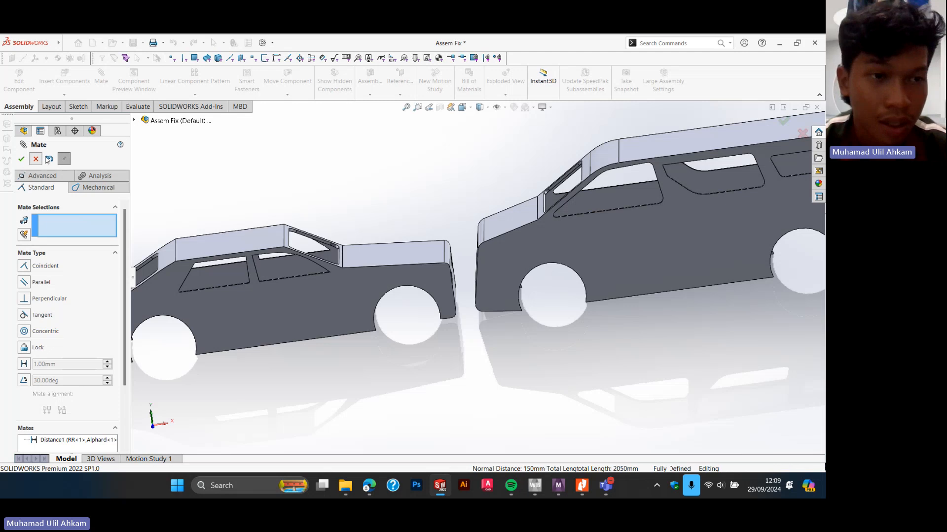
pyautogui.click(36, 159)
pyautogui.scroll(3, 501, 247)
pyautogui.moveTo(512, 261); pyautogui.dragTo(519, 453, button='middle')
# - Switch to the CAR CRASH project in Ansys Workbench and add a new Explicit Dynamics system
pyautogui.moveTo(534, 486)
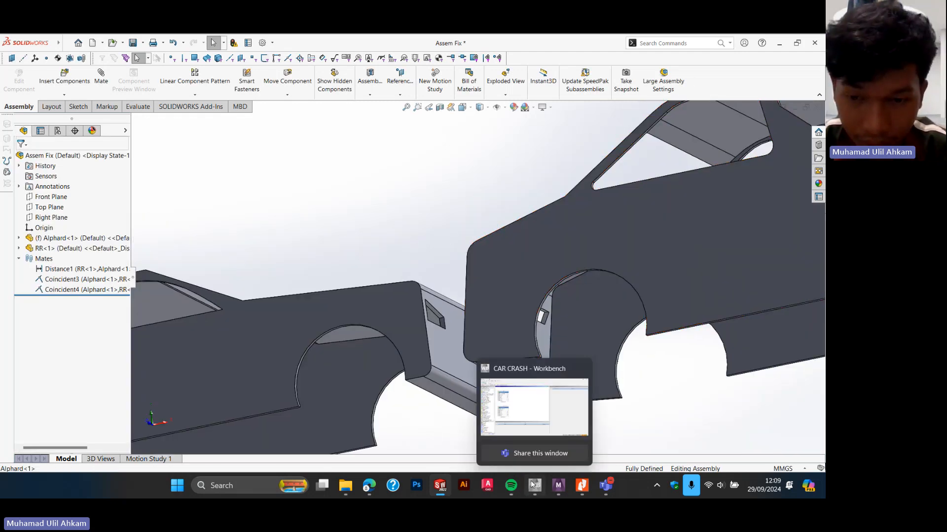
pyautogui.click(519, 412)
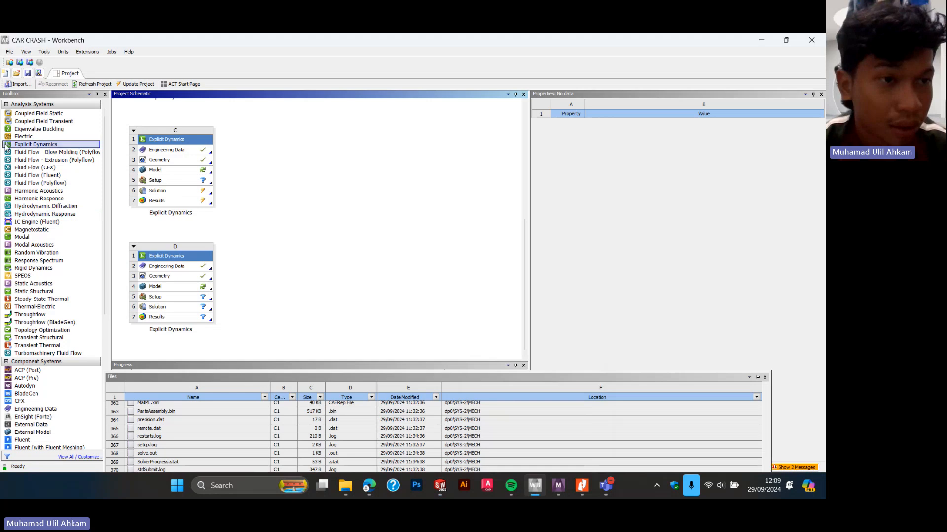
pyautogui.doubleClick(35, 144)
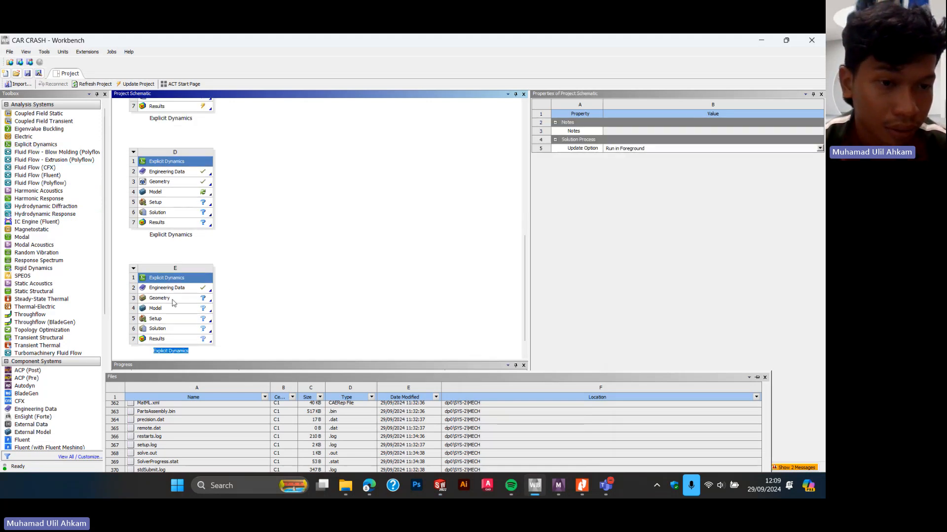
# - Import Assem Fix 2.STEP as the geometry of the new Explicit Dynamics system
pyautogui.click(174, 303)
pyautogui.rightClick(173, 299)
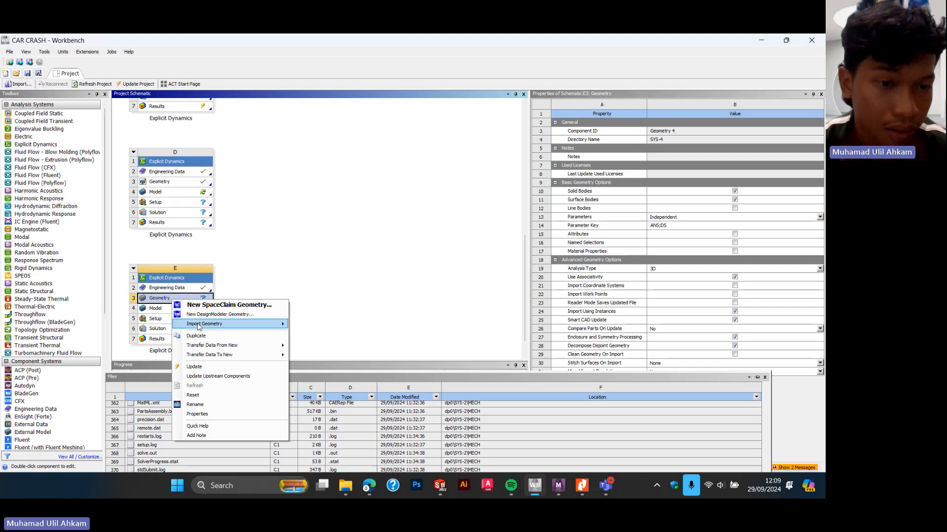
pyautogui.moveTo(200, 327)
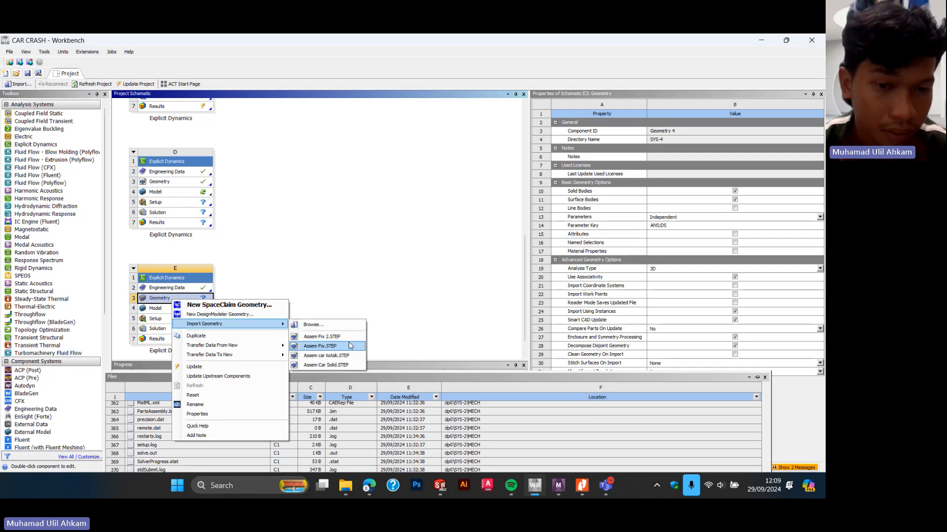
pyautogui.click(323, 337)
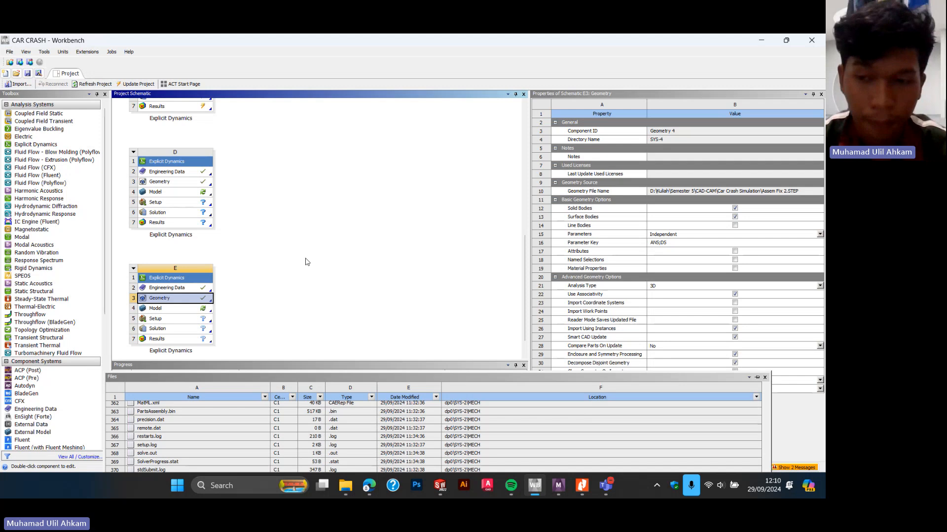
# - Open the new system's model in Ansys Mechanical, view both cars from the side and list the geometry's bodies
pyautogui.click(201, 308)
pyautogui.rightClick(202, 309)
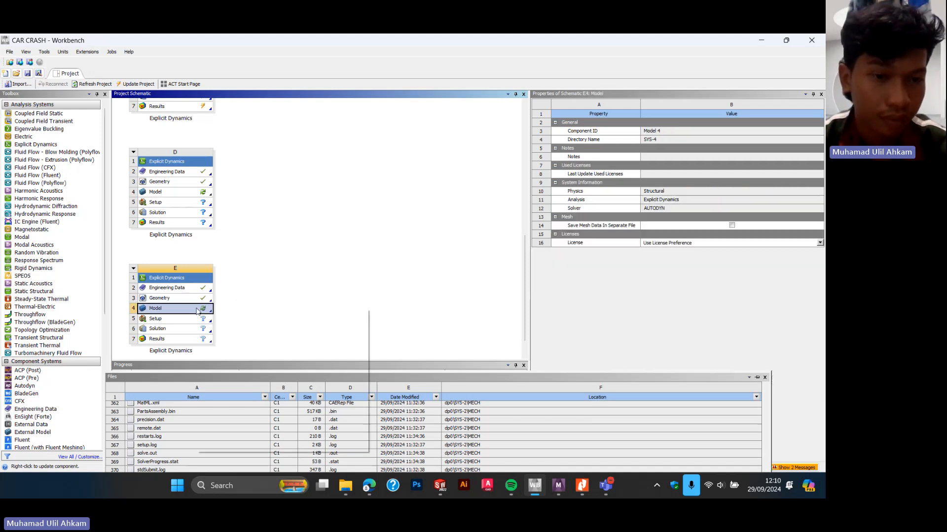
pyautogui.click(268, 309)
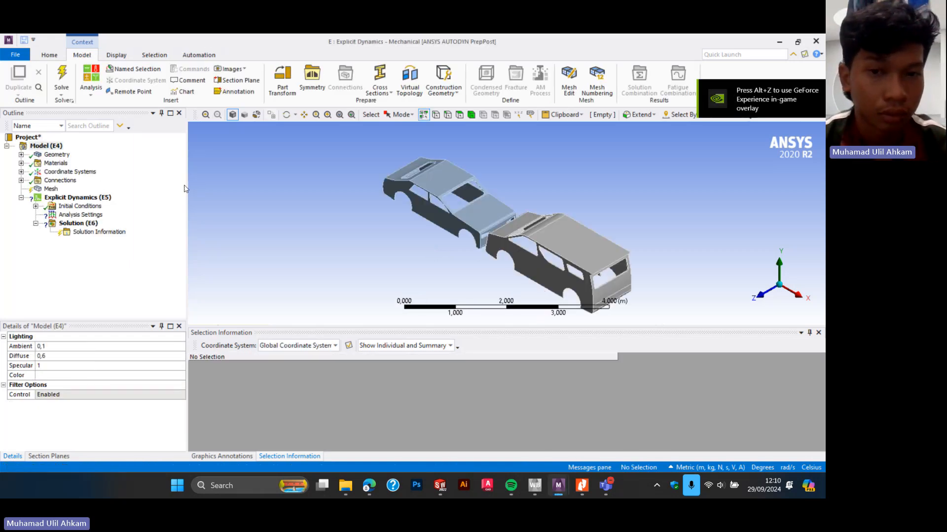
pyautogui.moveTo(505, 251); pyautogui.dragTo(524, 228, button='middle')
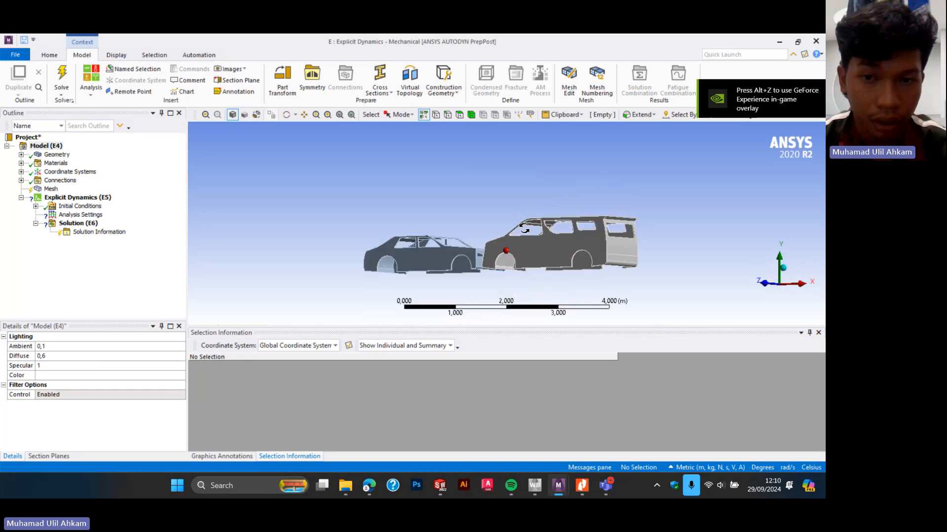
pyautogui.click(57, 155)
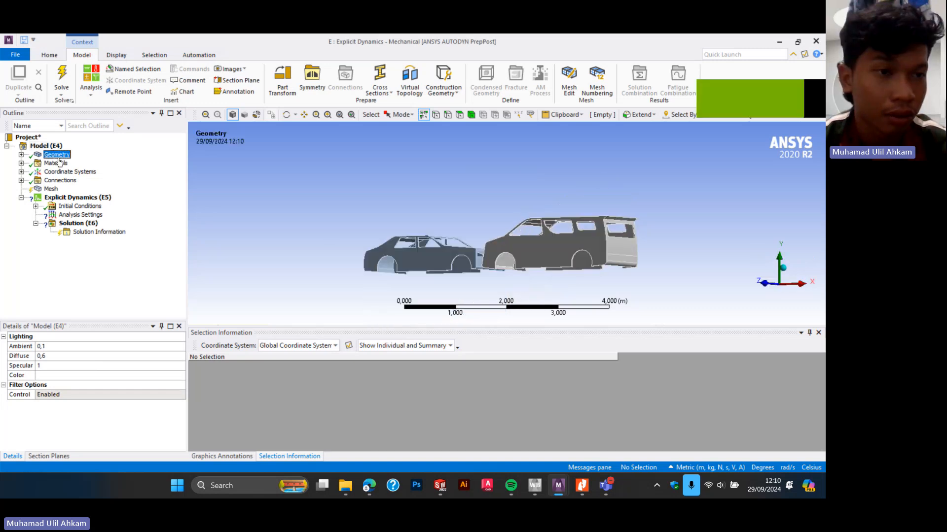
pyautogui.click(21, 155)
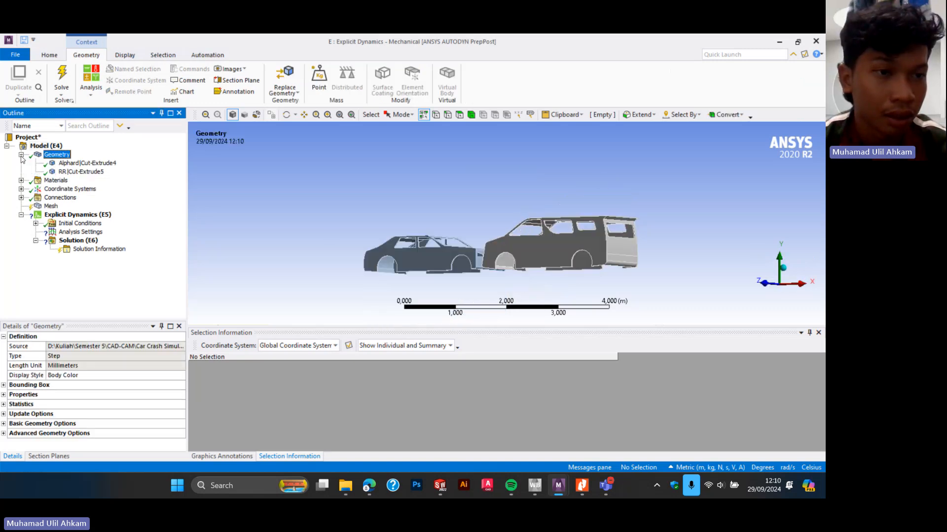
# - Assign the material High strength low alloy steel, YS300 to the Alphard body
pyautogui.click(50, 164)
pyautogui.click(161, 416)
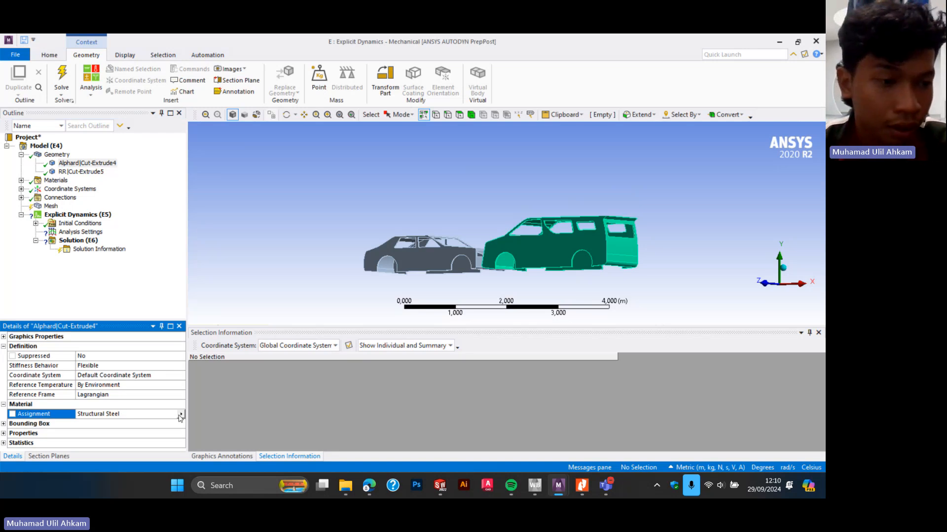
pyautogui.click(181, 414)
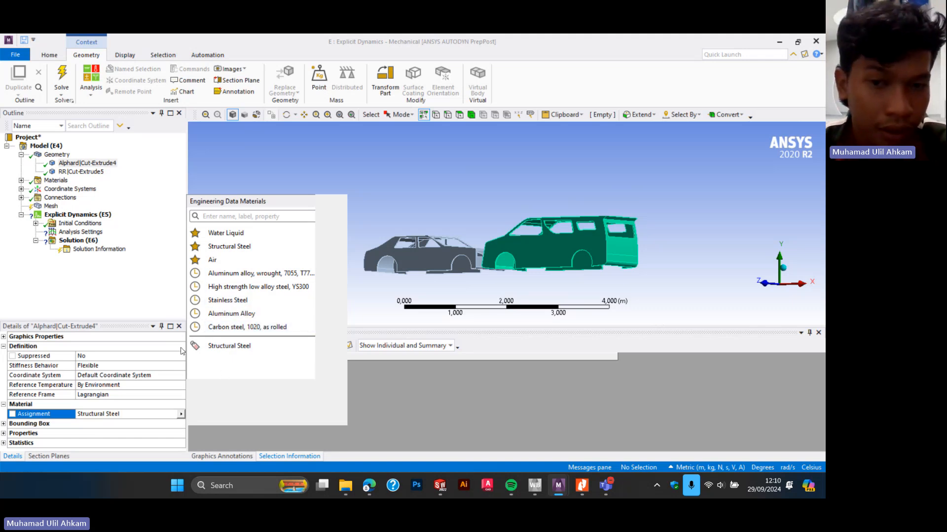
pyautogui.click(263, 289)
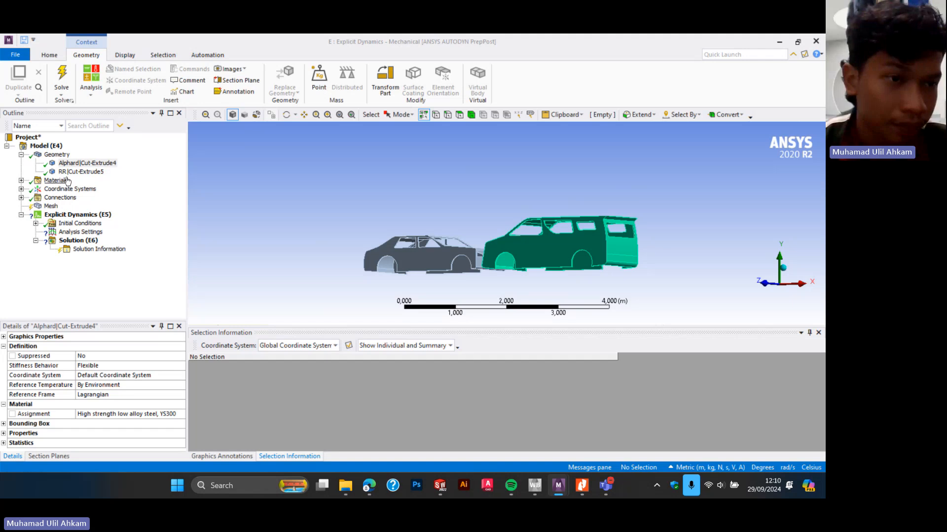
# - Assign the wrought aluminum alloy 7055, T77511 to the RR body
pyautogui.click(80, 171)
pyautogui.click(141, 414)
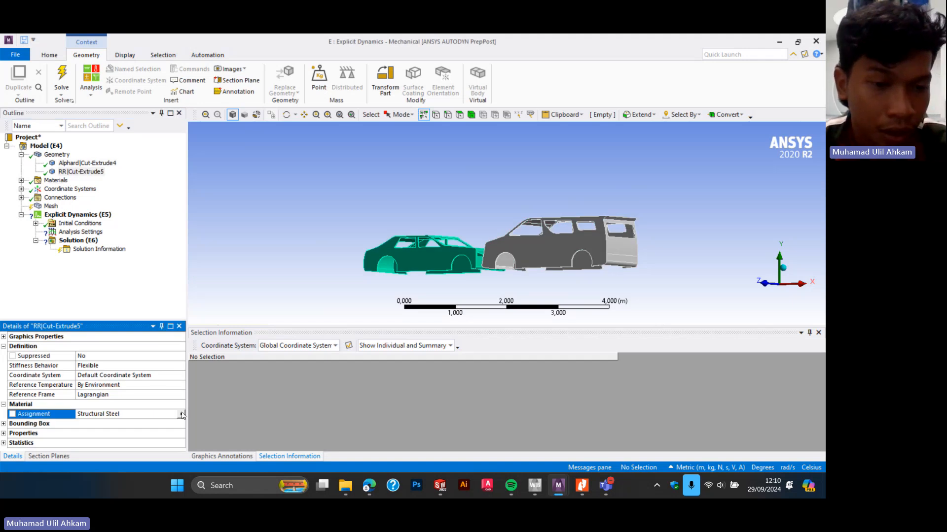
pyautogui.click(181, 415)
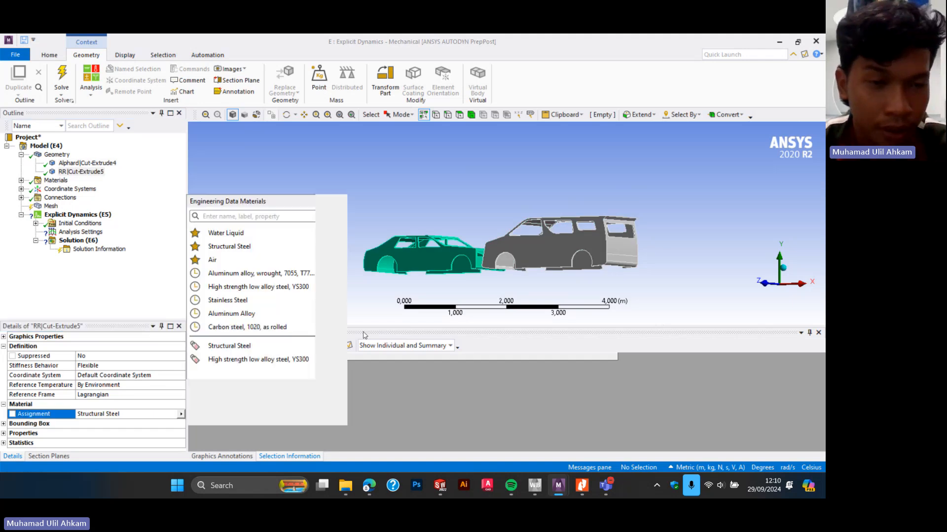
pyautogui.click(286, 274)
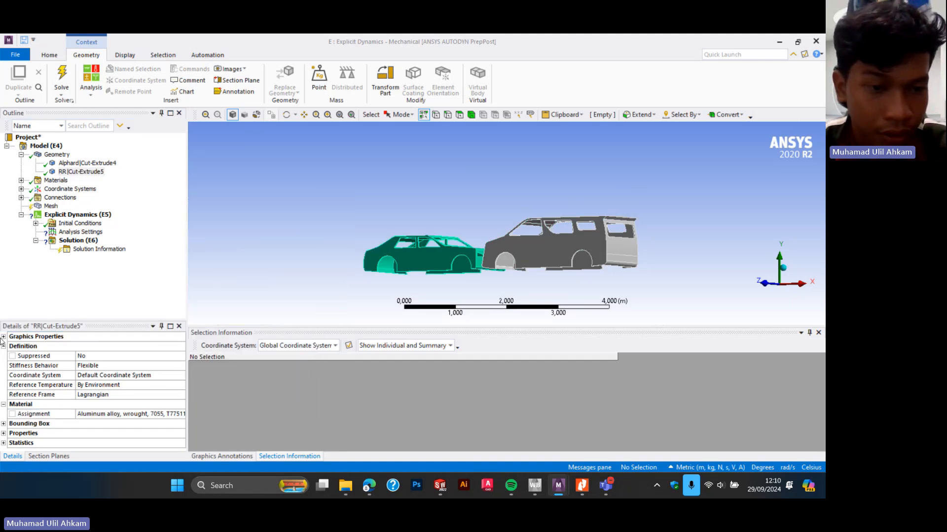
# - Generate the mesh of both cars with the default Explicit mesh settings
pyautogui.click(52, 208)
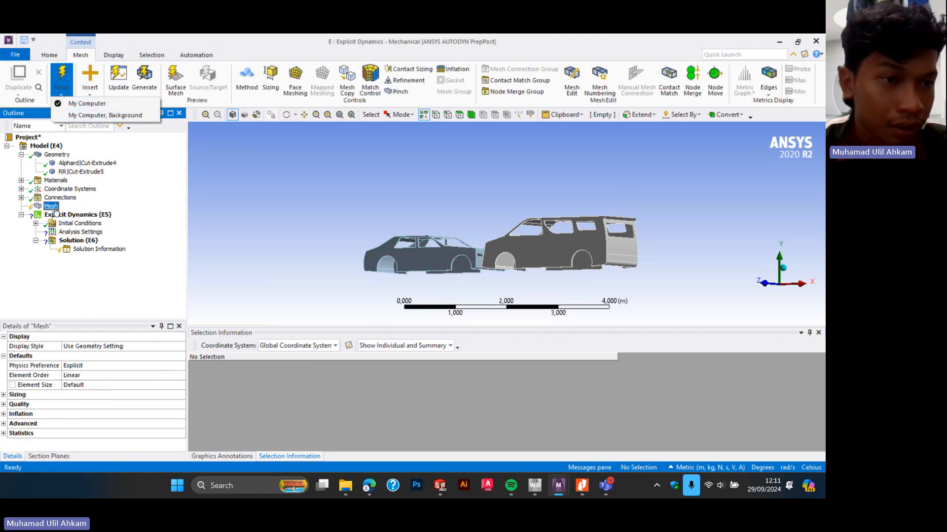
pyautogui.rightClick(52, 208)
pyautogui.click(79, 240)
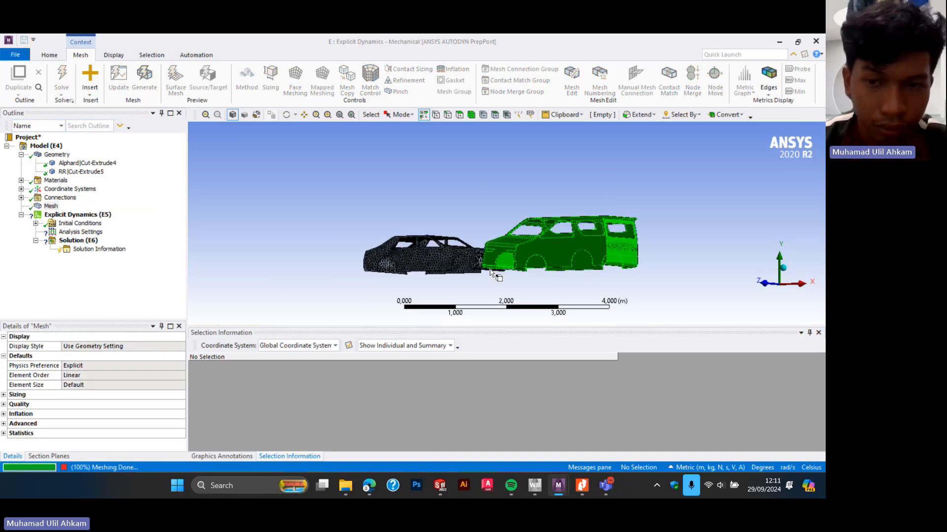
# - Examine the generated mesh on both cars up close from several angles, including the area between them
pyautogui.moveTo(497, 275); pyautogui.dragTo(506, 286, button='middle')
pyautogui.click(328, 116)
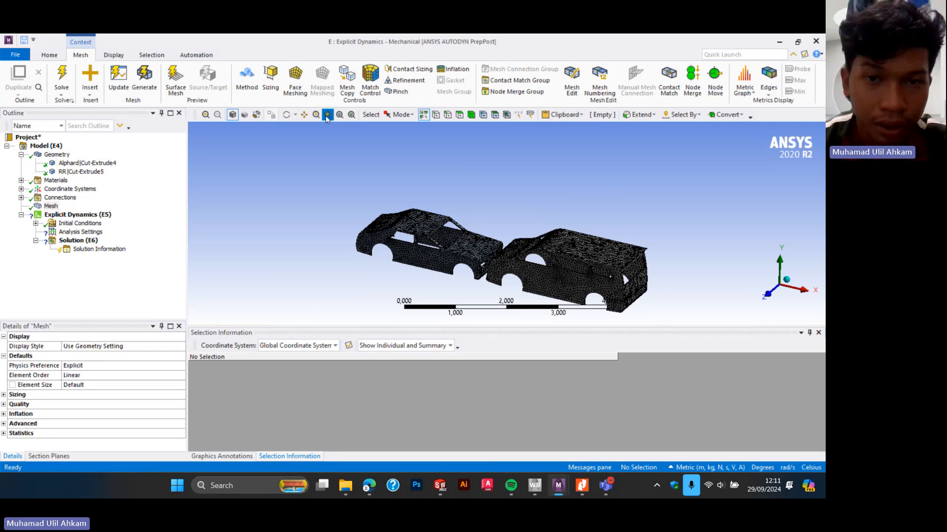
pyautogui.moveTo(428, 212); pyautogui.dragTo(495, 269)
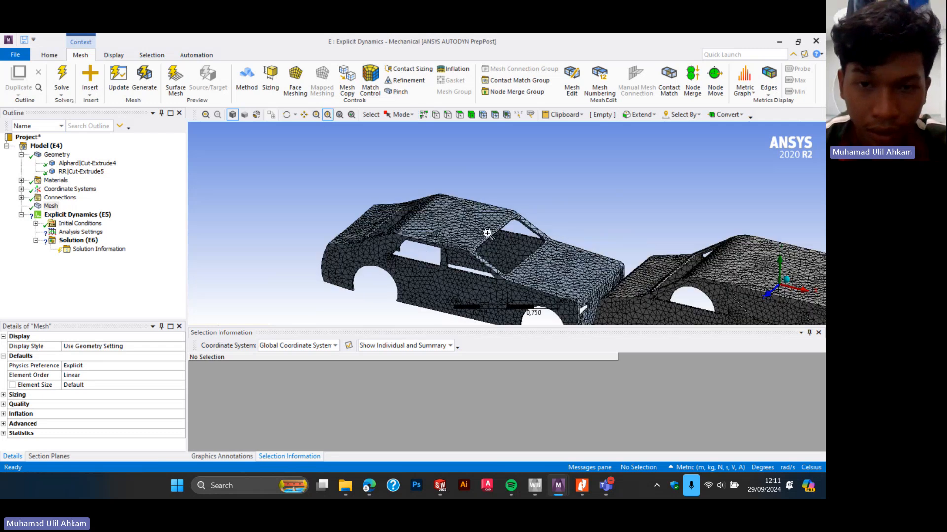
pyautogui.moveTo(487, 234); pyautogui.dragTo(548, 280)
pyautogui.scroll(-5, 499, 237)
pyautogui.moveTo(516, 248); pyautogui.dragTo(424, 174, button='middle')
pyautogui.scroll(-5, 425, 173)
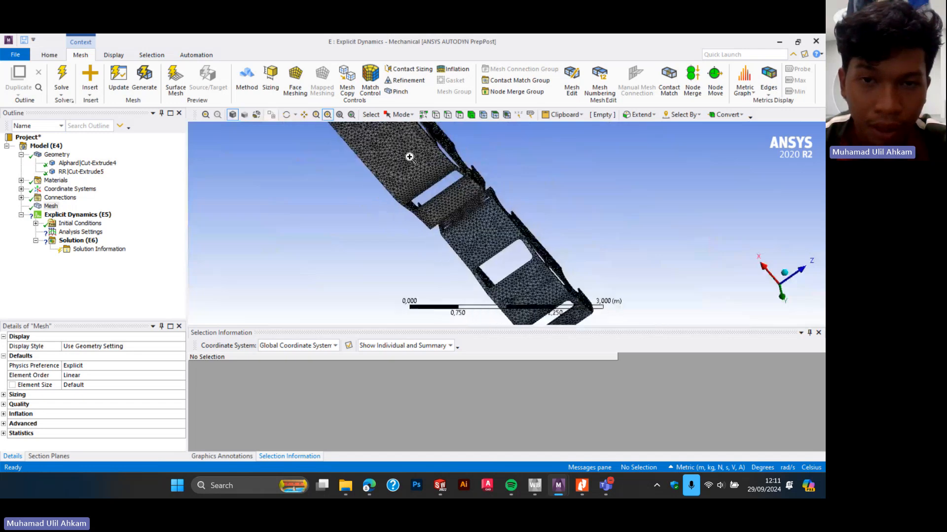
pyautogui.moveTo(409, 157); pyautogui.dragTo(461, 192)
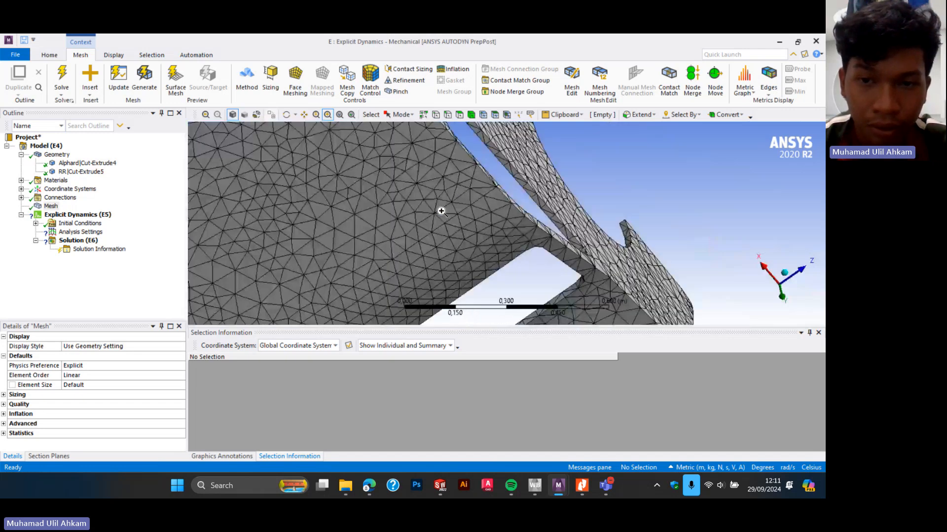
pyautogui.scroll(-5, 441, 211)
pyautogui.moveTo(538, 259); pyautogui.dragTo(340, 222, button='middle')
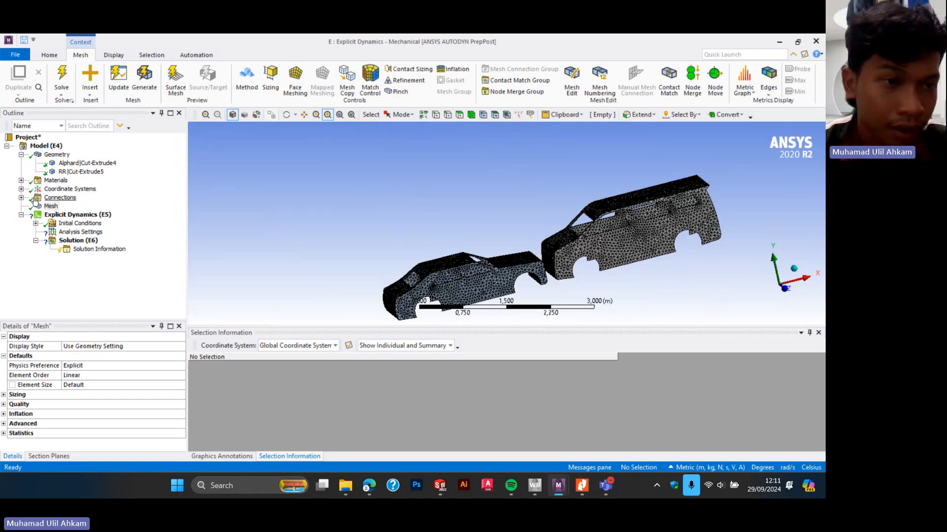
pyautogui.click(48, 217)
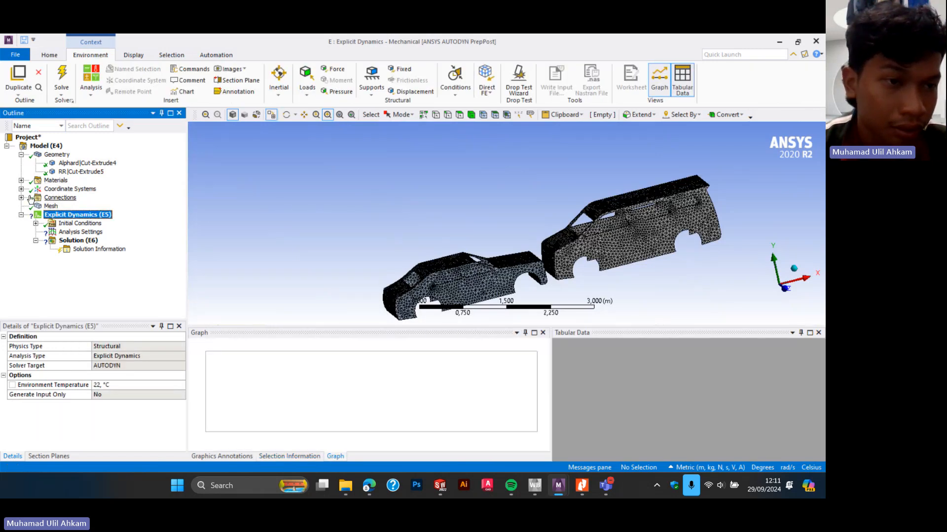
pyautogui.click(39, 199)
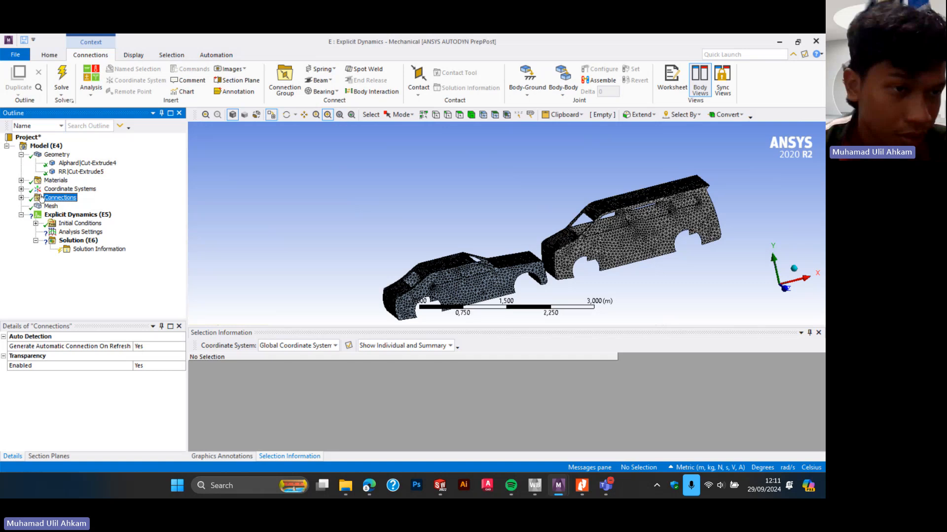
pyautogui.rightClick(63, 202)
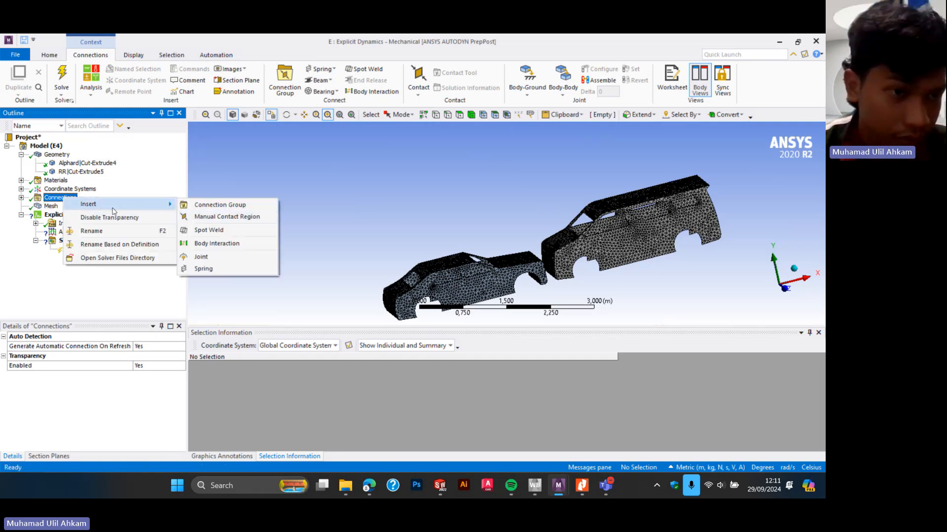
pyautogui.click(53, 265)
pyautogui.click(71, 215)
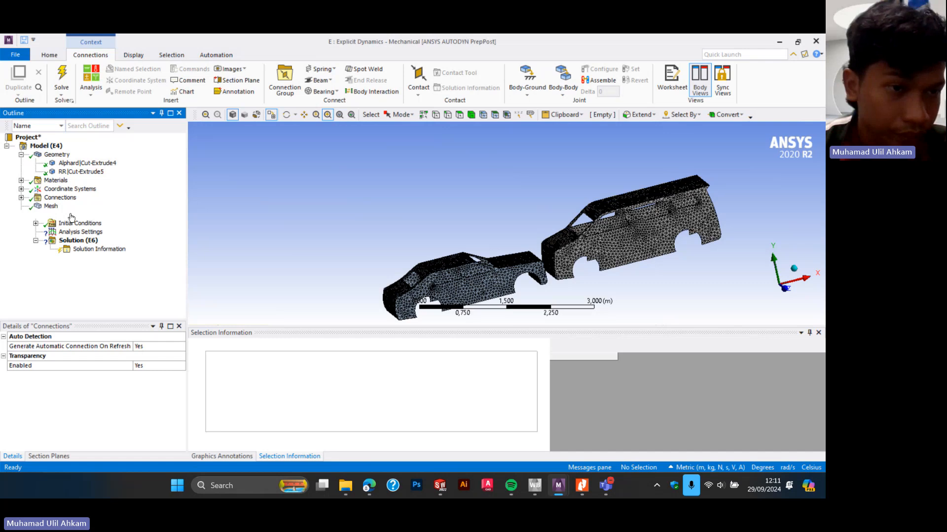
pyautogui.rightClick(71, 216)
# - Insert a Velocity initial condition and scope it to the Alphard body
pyautogui.click(64, 224)
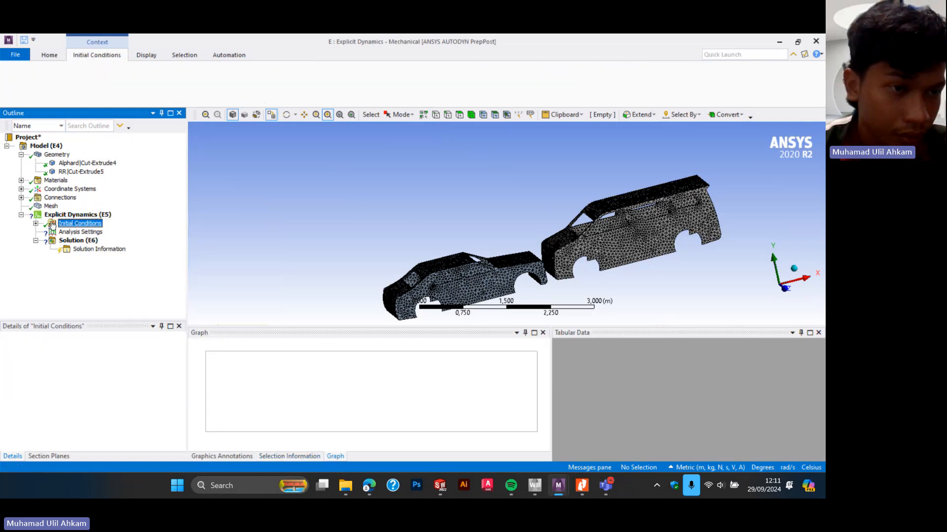
pyautogui.rightClick(55, 224)
pyautogui.moveTo(75, 230)
pyautogui.click(141, 231)
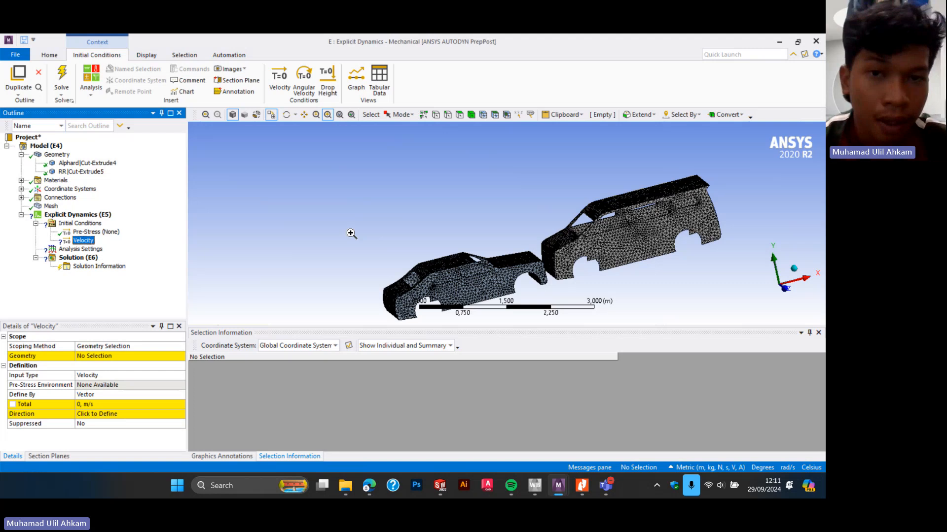
pyautogui.click(471, 116)
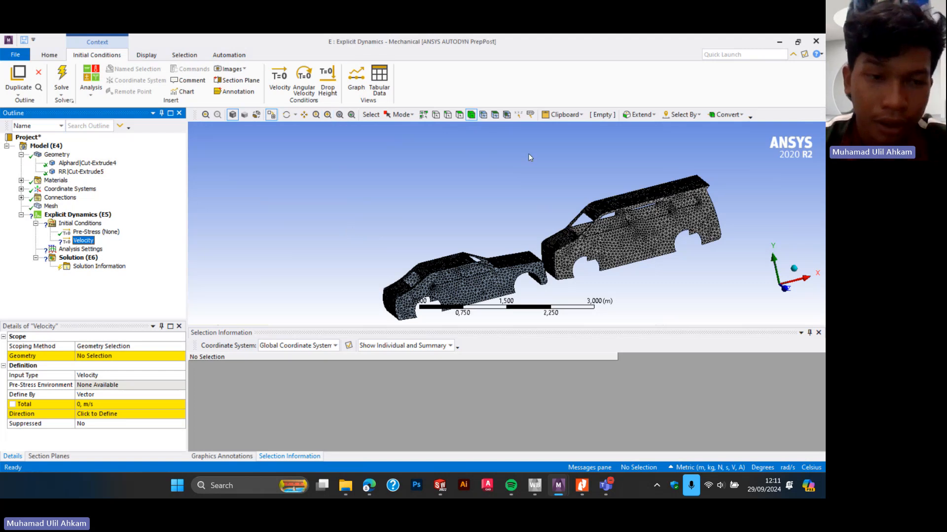
pyautogui.click(621, 231)
pyautogui.click(128, 356)
pyautogui.click(89, 356)
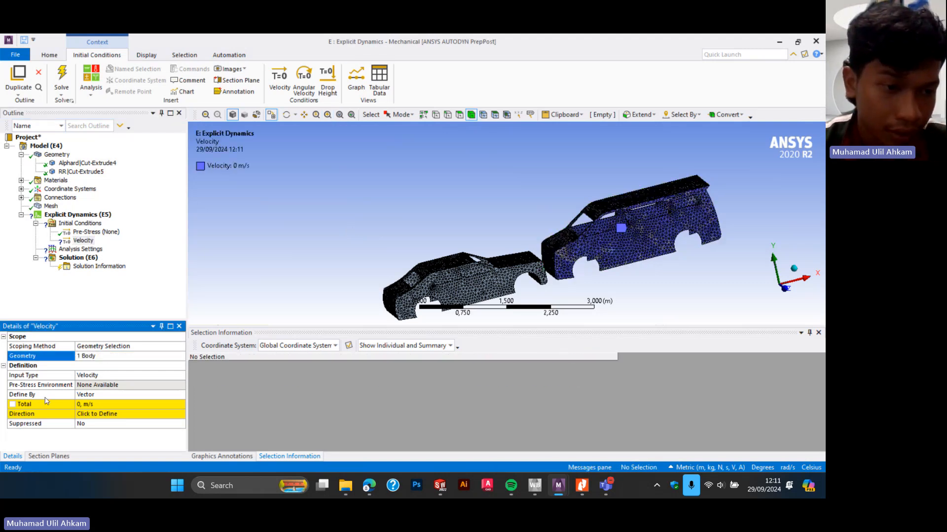
# - Define the Alphard's velocity by components in the global coordinate system with an X component of -400 m/s
pyautogui.click(109, 395)
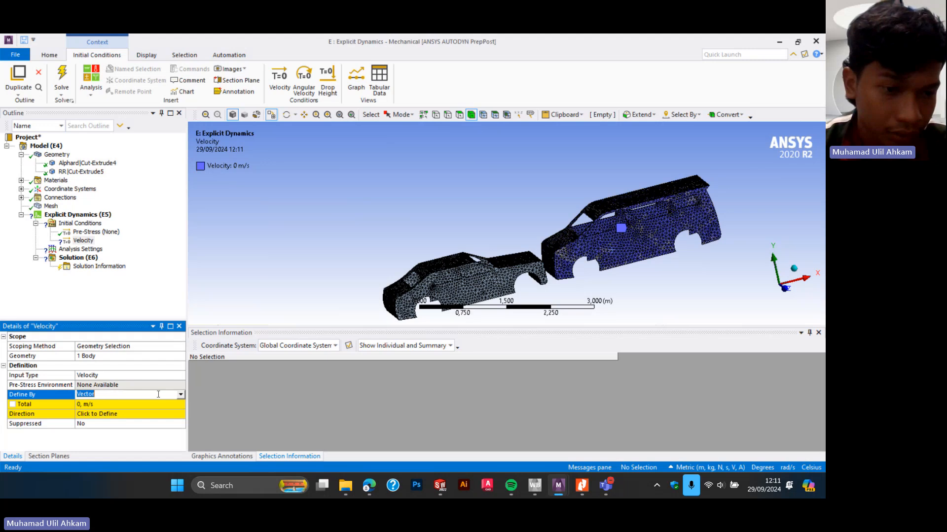
pyautogui.click(181, 395)
pyautogui.click(119, 403)
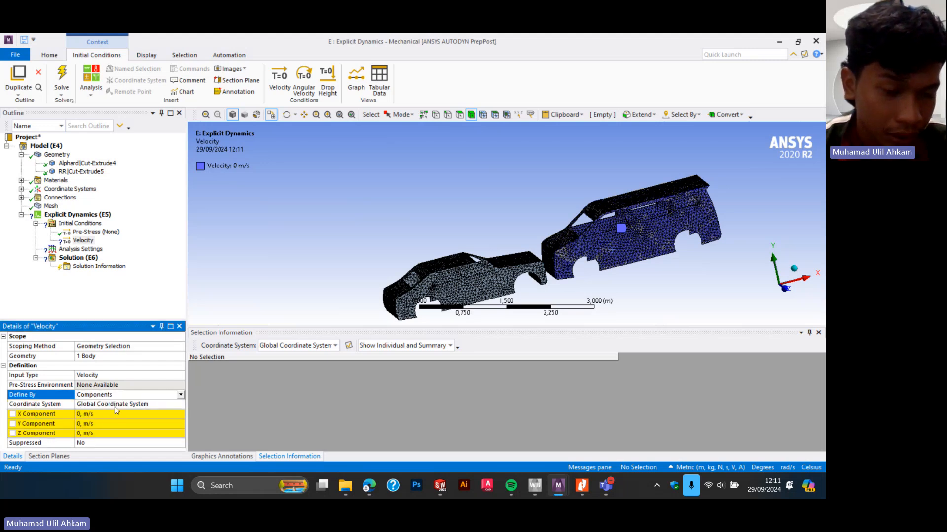
pyautogui.click(106, 415)
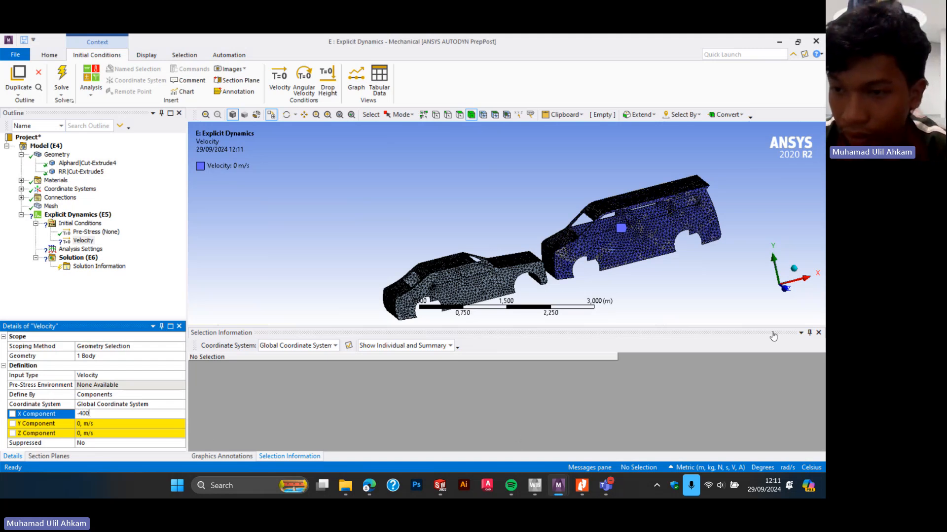
pyautogui.press('Return')
pyautogui.moveTo(777, 297); pyautogui.dragTo(732, 290, button='middle')
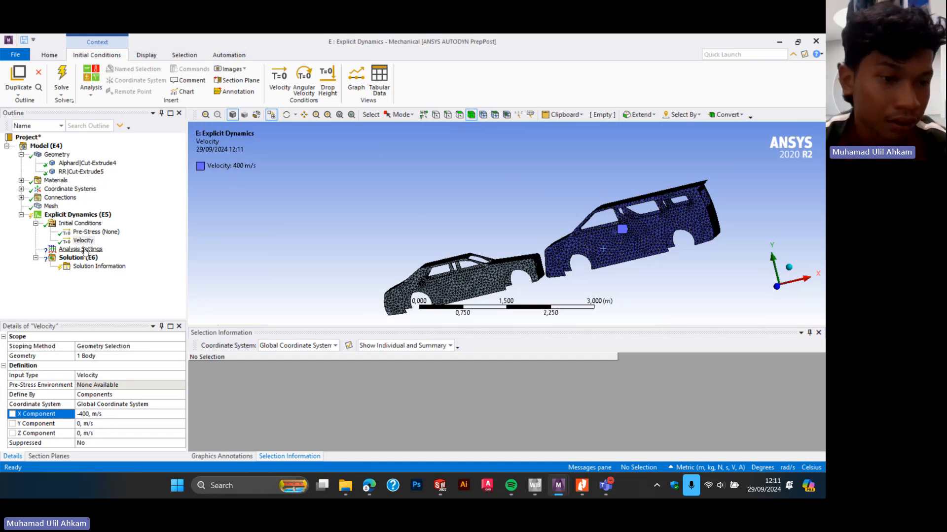
# - Insert a second Velocity initial condition and scope it to the RR body
pyautogui.click(77, 223)
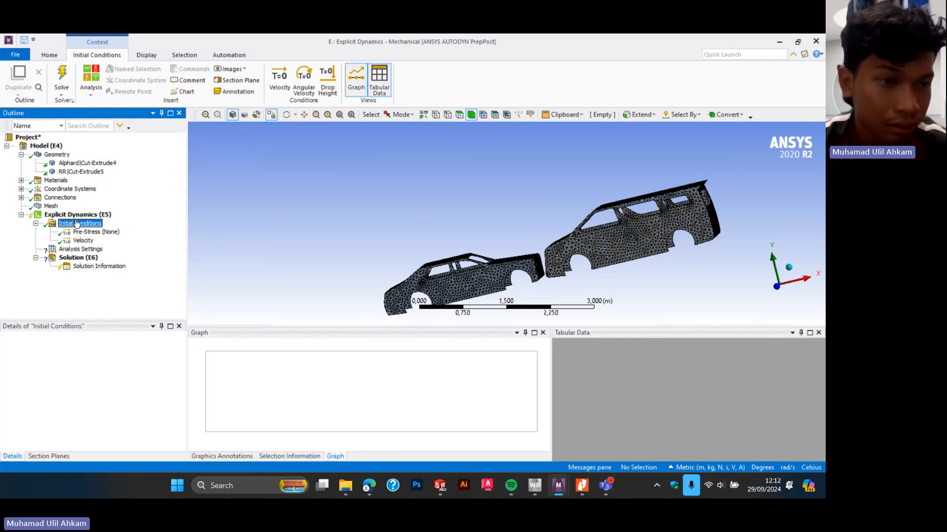
pyautogui.rightClick(77, 223)
pyautogui.moveTo(111, 224)
pyautogui.click(165, 226)
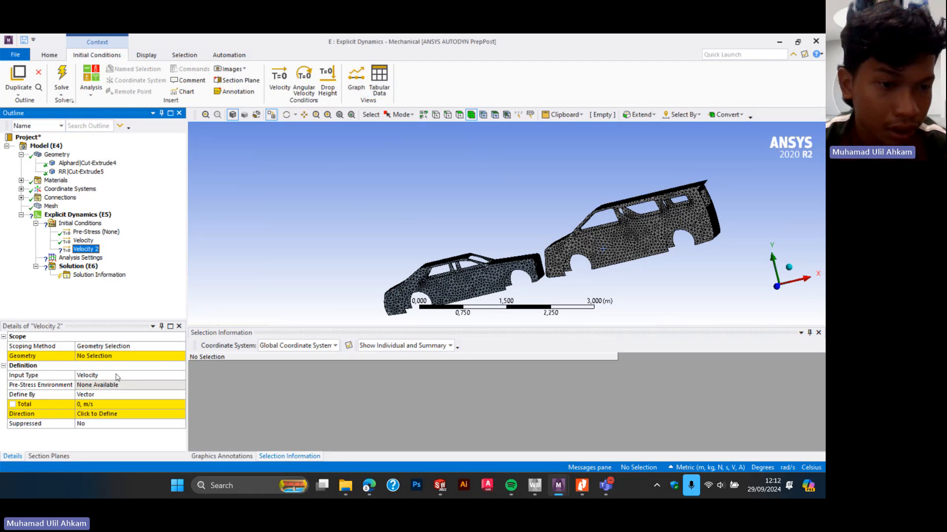
pyautogui.click(475, 281)
pyautogui.click(161, 365)
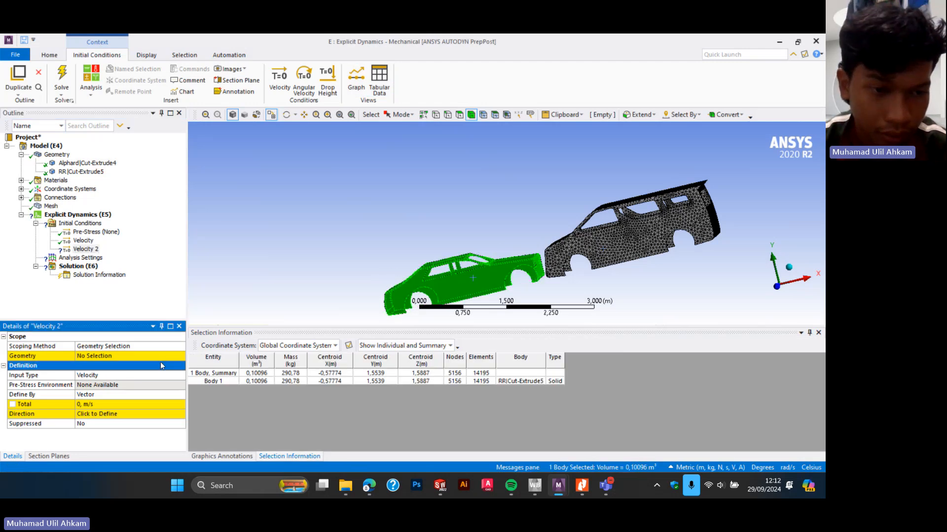
pyautogui.click(127, 356)
# - Define the RR's velocity by components with an X component of 200 m/s
pyautogui.click(114, 402)
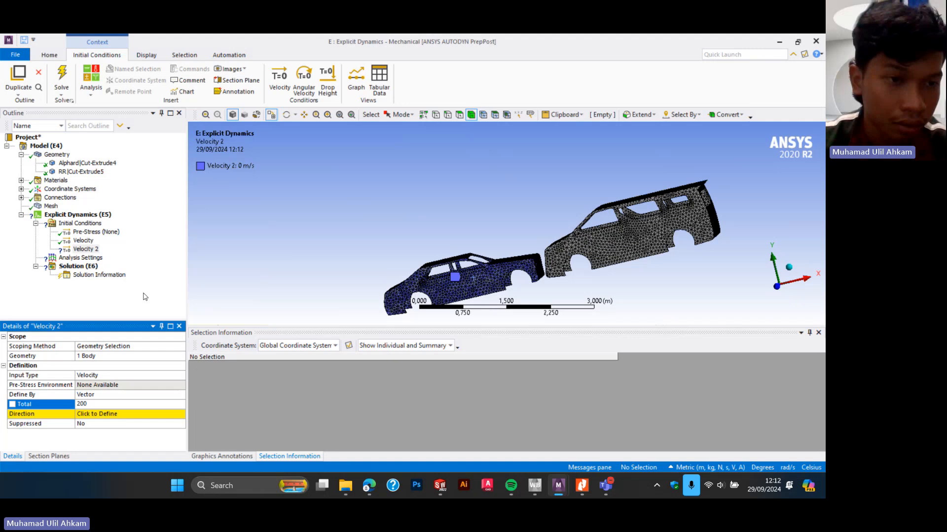
pyautogui.write('200')
pyautogui.click(104, 250)
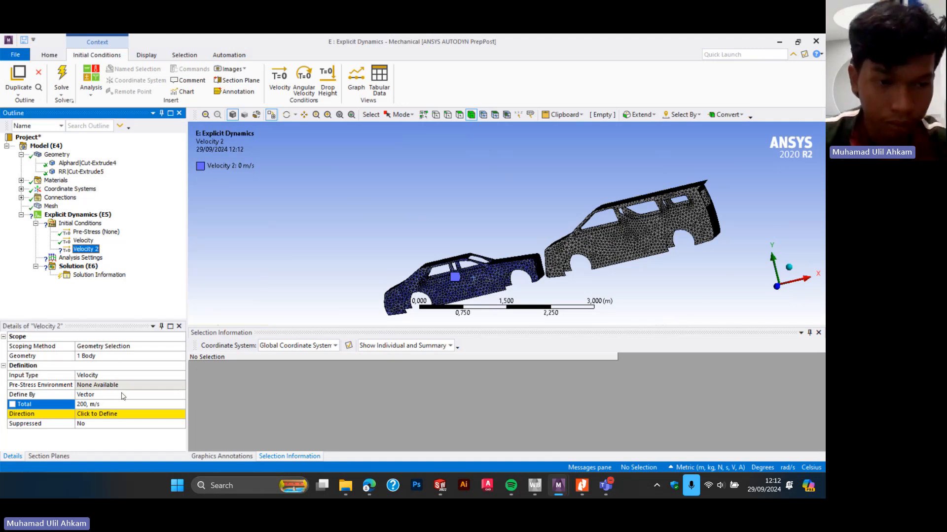
pyautogui.click(123, 394)
pyautogui.click(131, 404)
pyautogui.click(142, 413)
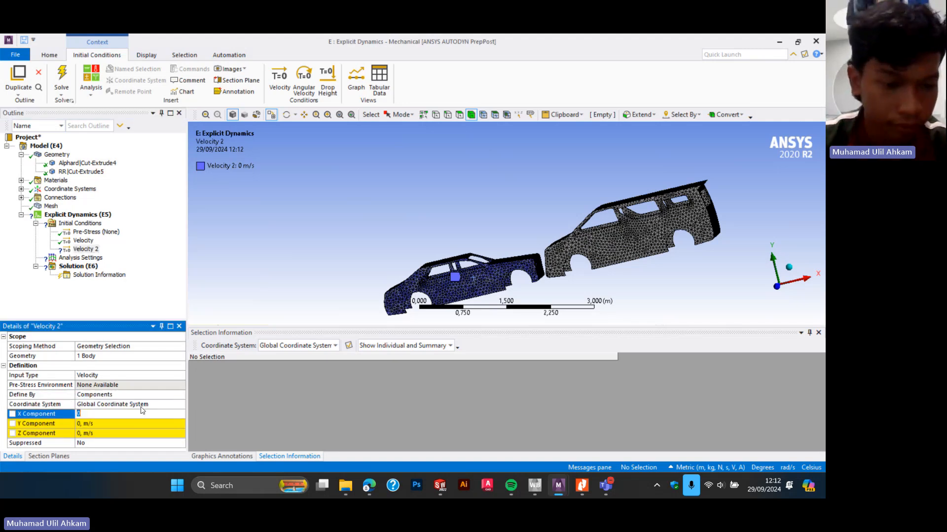
pyautogui.click(164, 290)
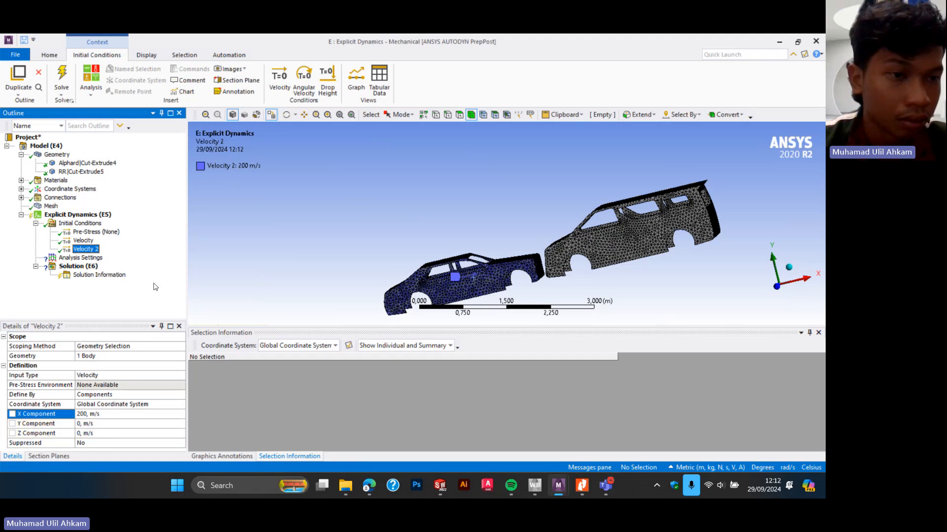
pyautogui.rightClick(81, 224)
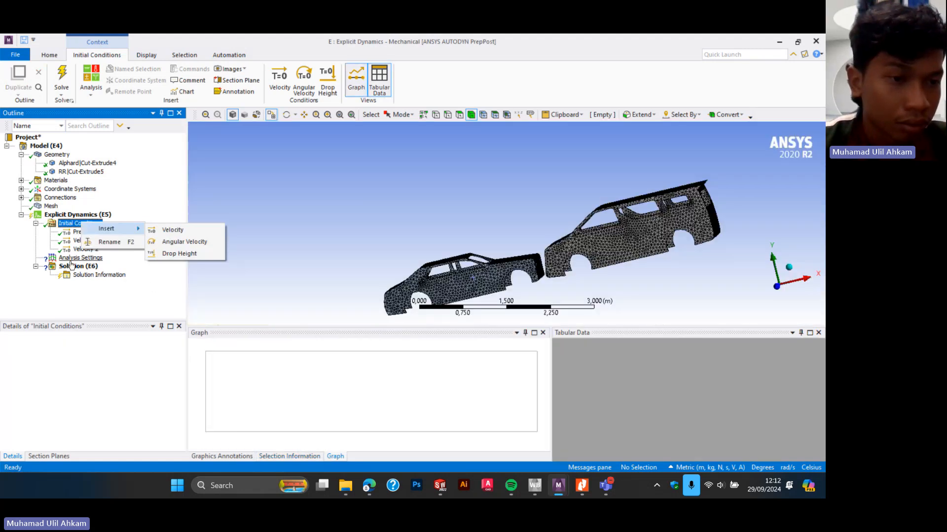
pyautogui.rightClick(72, 260)
pyautogui.click(159, 282)
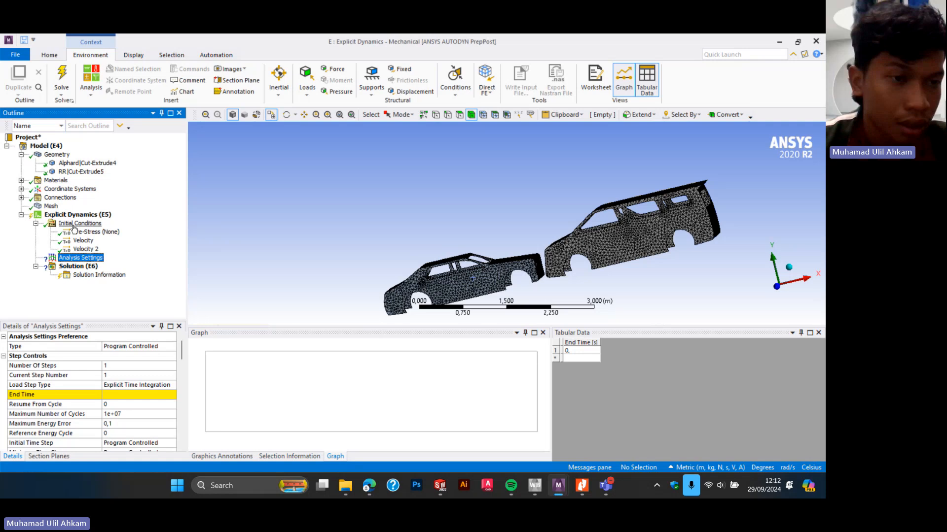
# - Insert a Displacement condition in the Explicit Dynamics analysis and select the underside rim faces at the RR's end away from the Alphard
pyautogui.rightClick(72, 215)
pyautogui.moveTo(79, 223)
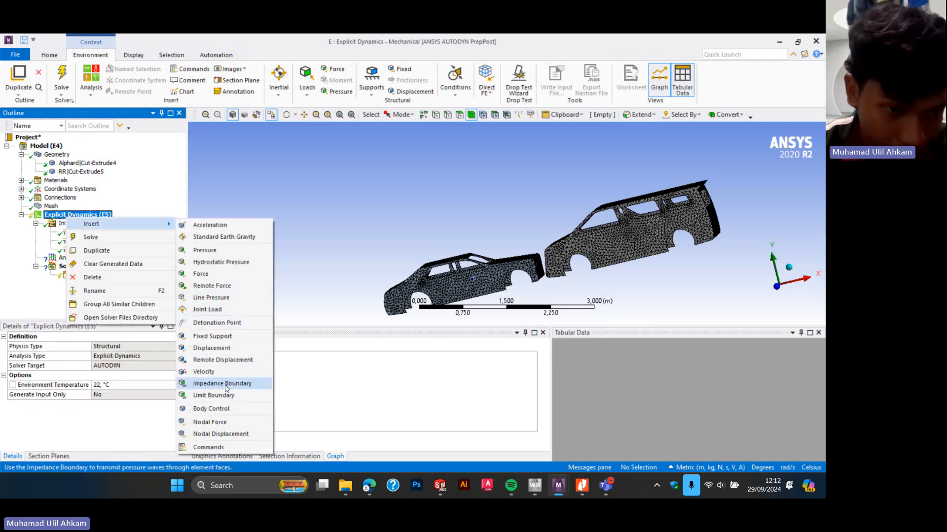
pyautogui.click(216, 348)
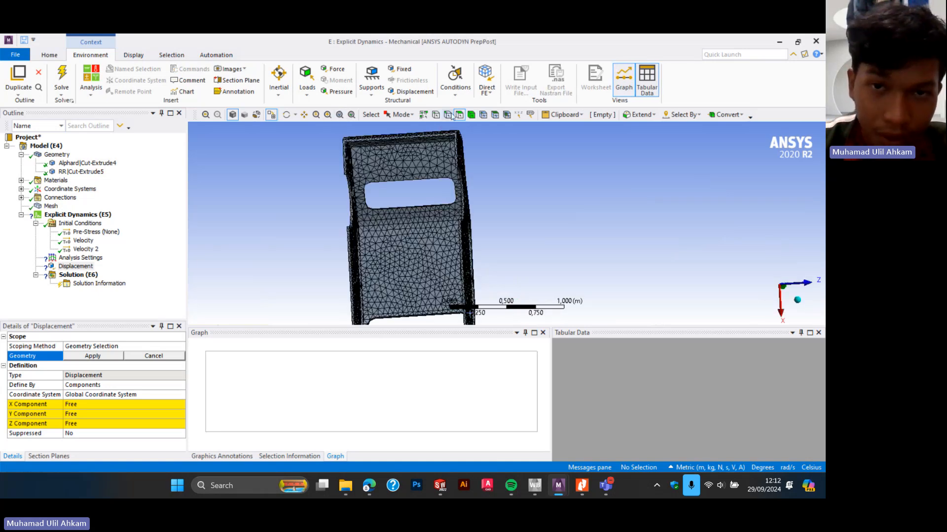
pyautogui.click(435, 139)
pyautogui.moveTo(414, 156)
pyautogui.mouseDown(button='middle')
pyautogui.moveTo(413, 143)
pyautogui.moveTo(410, 153)
pyautogui.mouseUp(button='middle')
pyautogui.keyDown('ctrl'); pyautogui.click(352, 197); pyautogui.keyUp('ctrl')
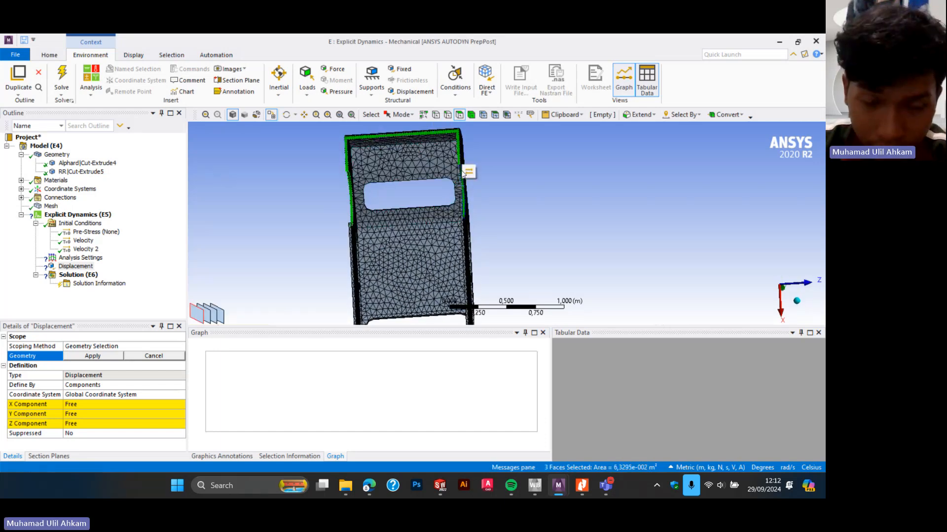
pyautogui.keyDown('ctrl'); pyautogui.click(457, 150); pyautogui.keyUp('ctrl')
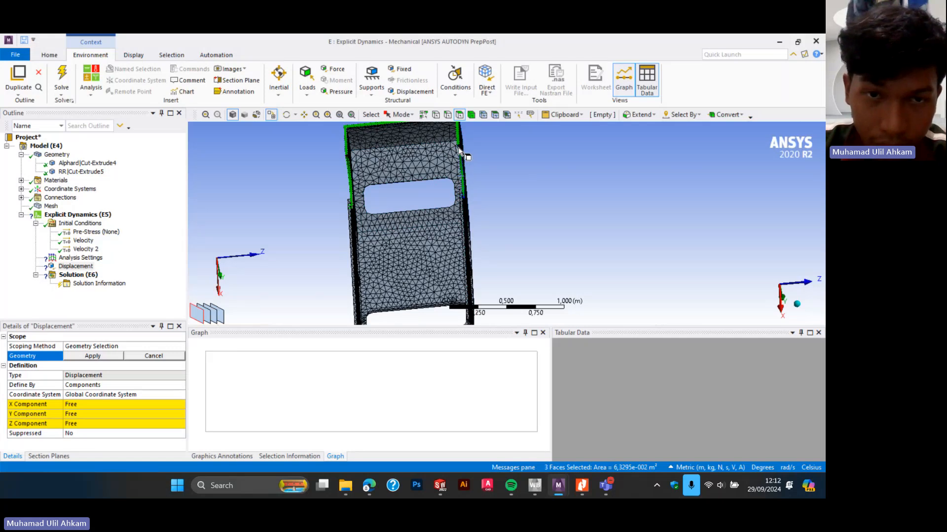
# - Add the small connecting rim faces on both sides of the RR's end away from the Alphard to the selection
pyautogui.click(327, 114)
pyautogui.moveTo(324, 138); pyautogui.dragTo(421, 177)
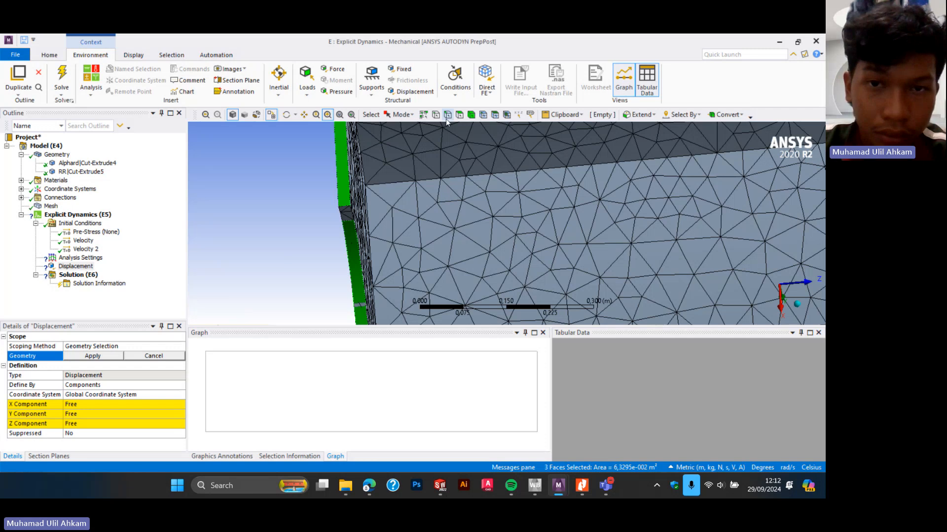
pyautogui.click(458, 116)
pyautogui.keyDown('ctrl'); pyautogui.click(364, 221); pyautogui.keyUp('ctrl')
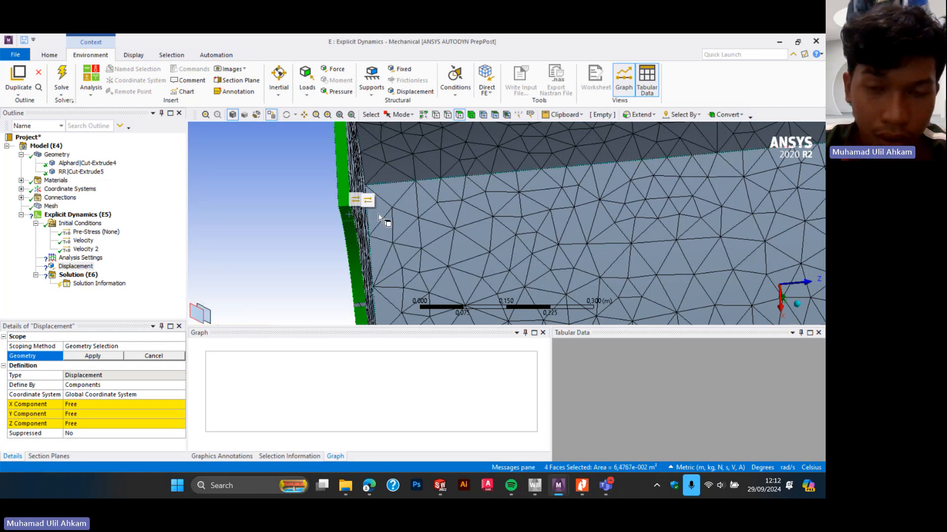
pyautogui.scroll(-5, 380, 219)
pyautogui.keyDown('ctrl'); pyautogui.click(657, 203); pyautogui.keyUp('ctrl')
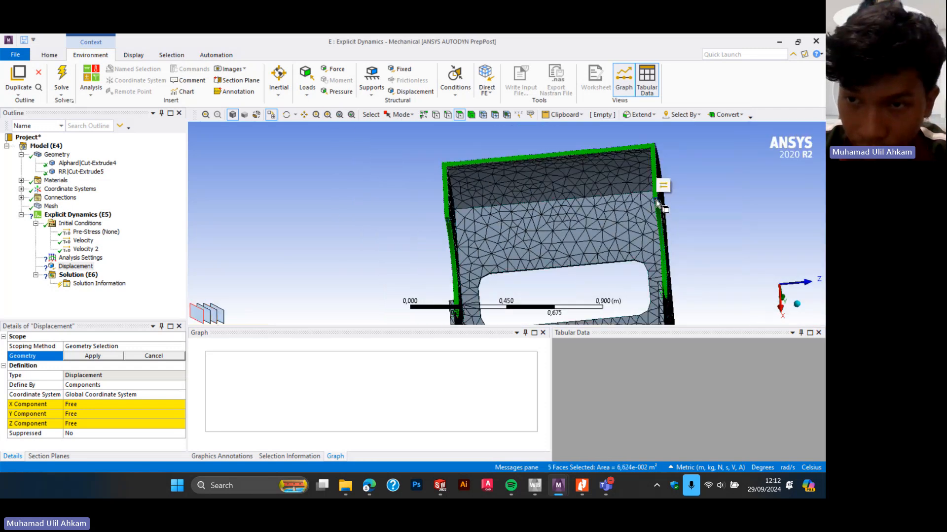
# - Add the long sill face between the wheel arches on one side of the RR, leaving the large body face out
pyautogui.scroll(-3, 596, 253)
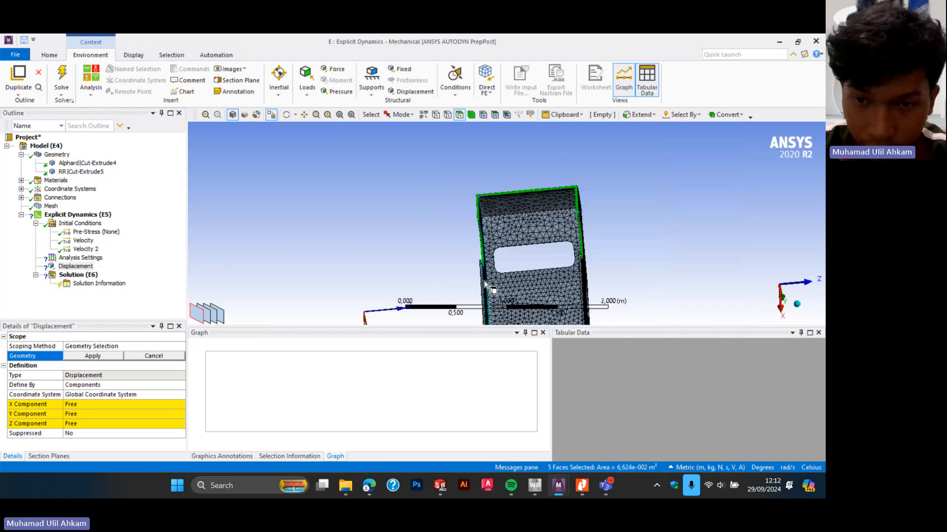
pyautogui.keyDown('ctrl'); pyautogui.click(584, 284); pyautogui.keyUp('ctrl')
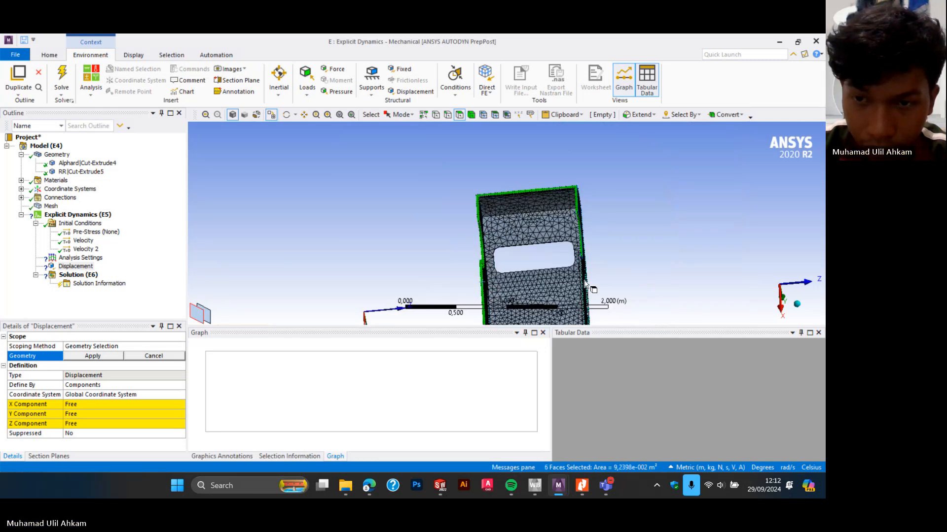
pyautogui.keyDown('ctrl'); pyautogui.click(585, 284); pyautogui.keyUp('ctrl')
pyautogui.moveTo(598, 270); pyautogui.dragTo(595, 245, button='middle')
pyautogui.keyDown('ctrl'); pyautogui.click(610, 299); pyautogui.keyUp('ctrl')
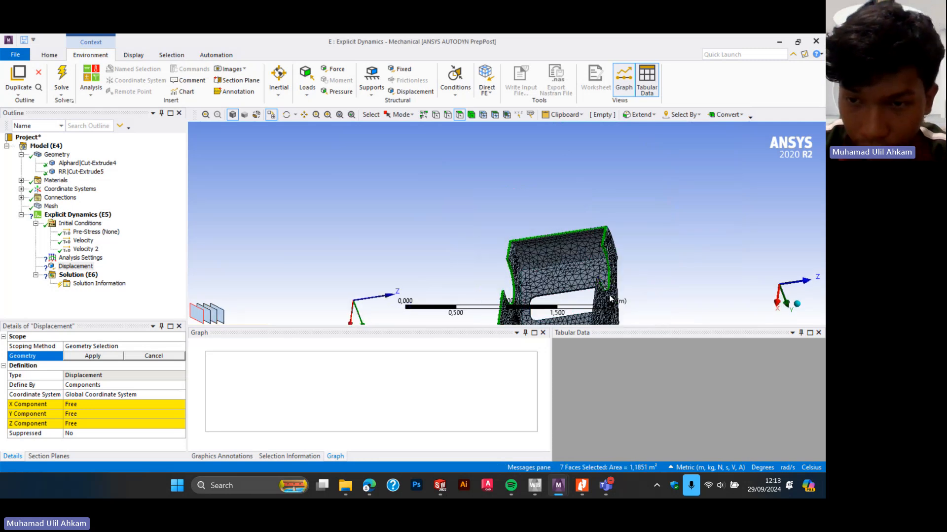
pyautogui.moveTo(610, 299); pyautogui.dragTo(517, 258, button='middle')
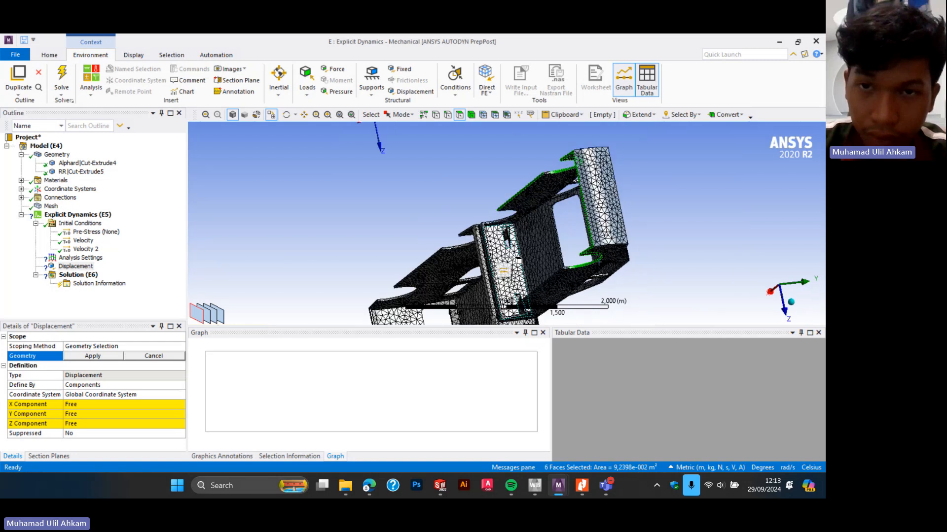
# - Add the small flat face between the far wheel arch and the selected sill on the RR to the selection
pyautogui.click(327, 114)
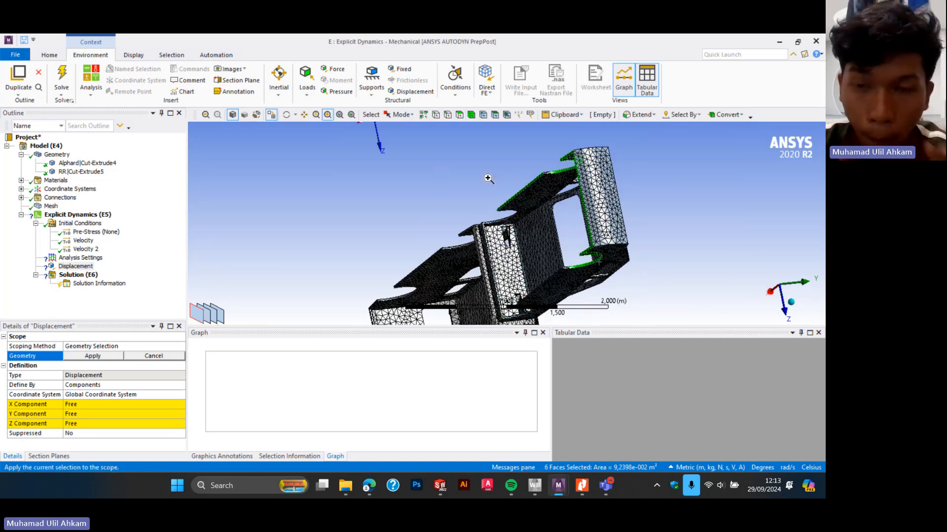
pyautogui.moveTo(509, 163); pyautogui.dragTo(605, 222)
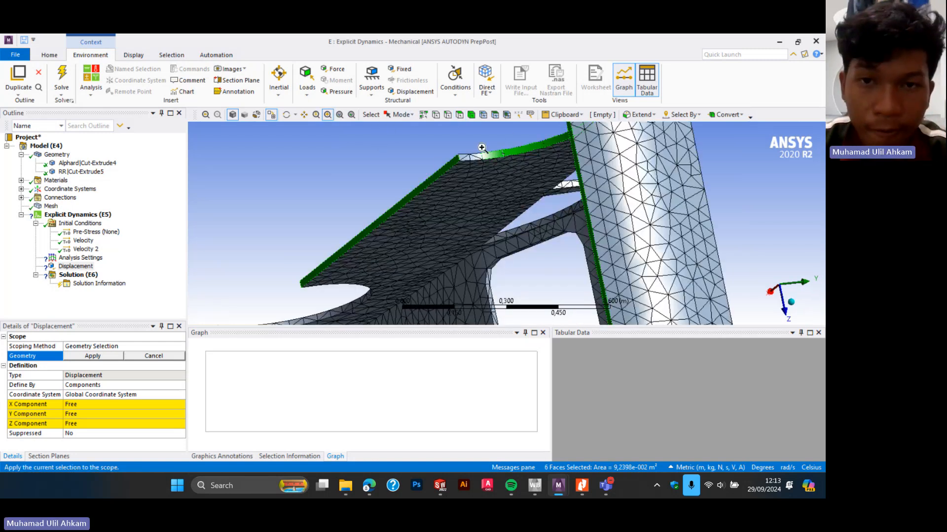
pyautogui.click(459, 114)
pyautogui.keyDown('ctrl'); pyautogui.click(472, 159); pyautogui.keyUp('ctrl')
pyautogui.scroll(-6, 475, 162)
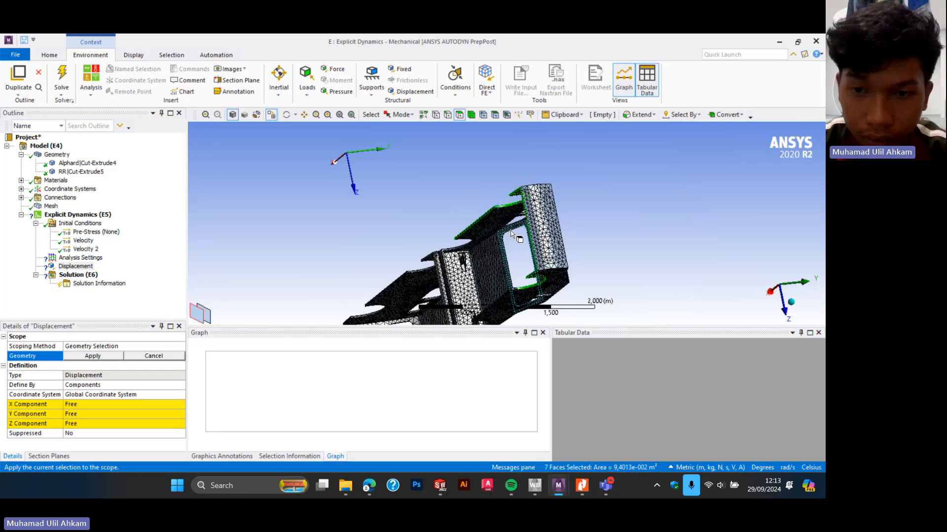
pyautogui.moveTo(515, 268); pyautogui.dragTo(476, 276, button='middle')
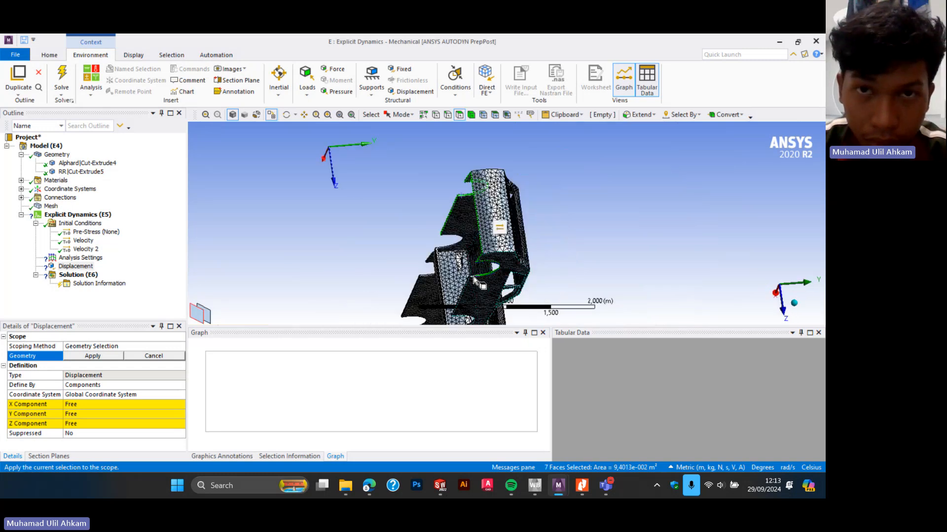
# - Add the matching small flat face and the long sill face on the RR's opposite side to the selection
pyautogui.click(327, 115)
pyautogui.moveTo(495, 287); pyautogui.dragTo(446, 249)
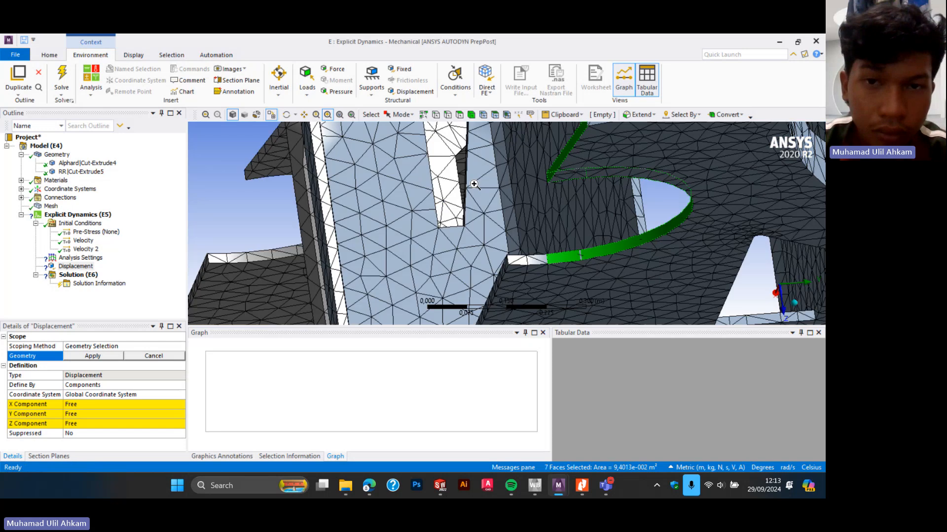
pyautogui.keyDown('ctrl'); pyautogui.click(531, 263); pyautogui.keyUp('ctrl')
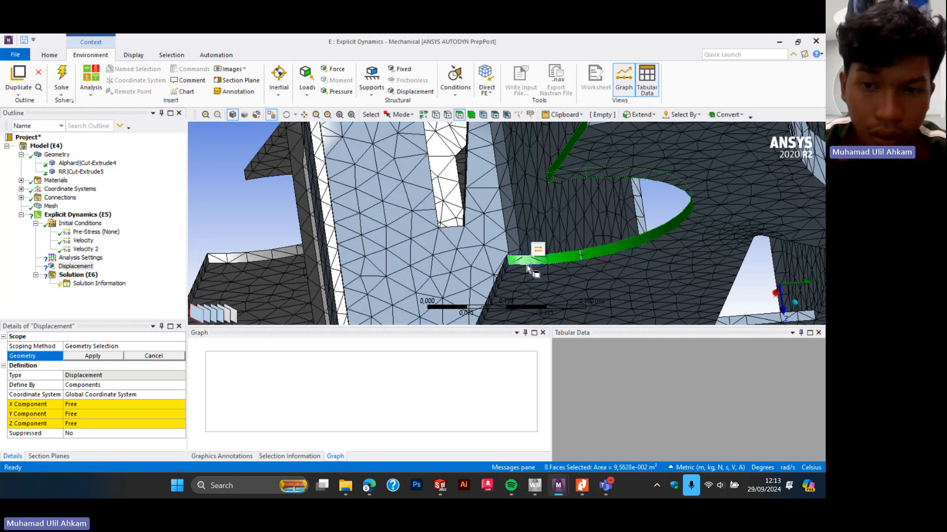
pyautogui.keyDown('ctrl'); pyautogui.click(501, 275); pyautogui.keyUp('ctrl')
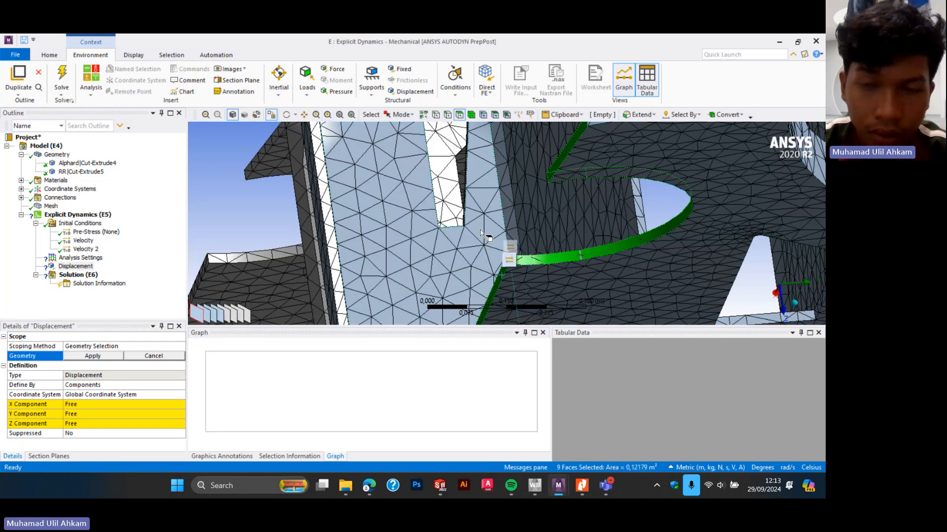
# - Add both wheel arch faces nearest the Alphard on the RR to the selection
pyautogui.scroll(-5, 491, 232)
pyautogui.moveTo(497, 213); pyautogui.dragTo(614, 170, button='middle')
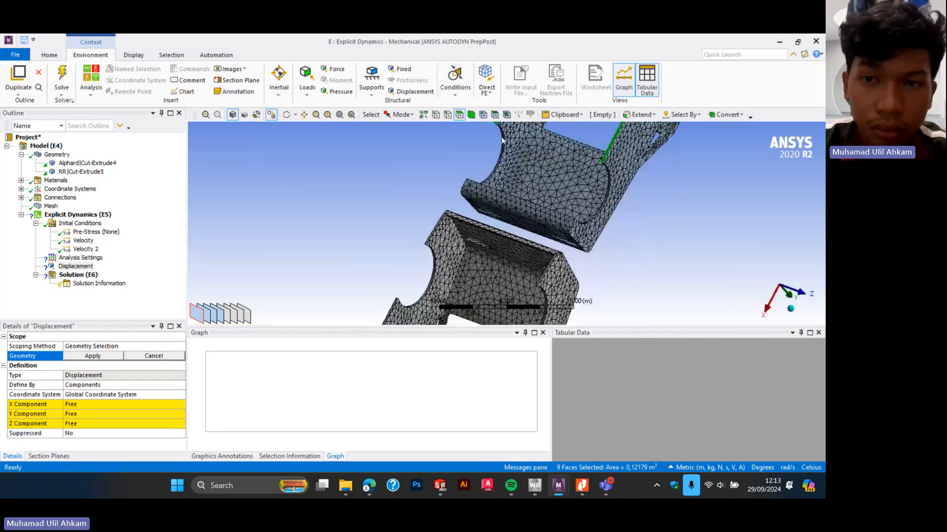
pyautogui.keyDown('ctrl'); pyautogui.click(612, 181); pyautogui.keyUp('ctrl')
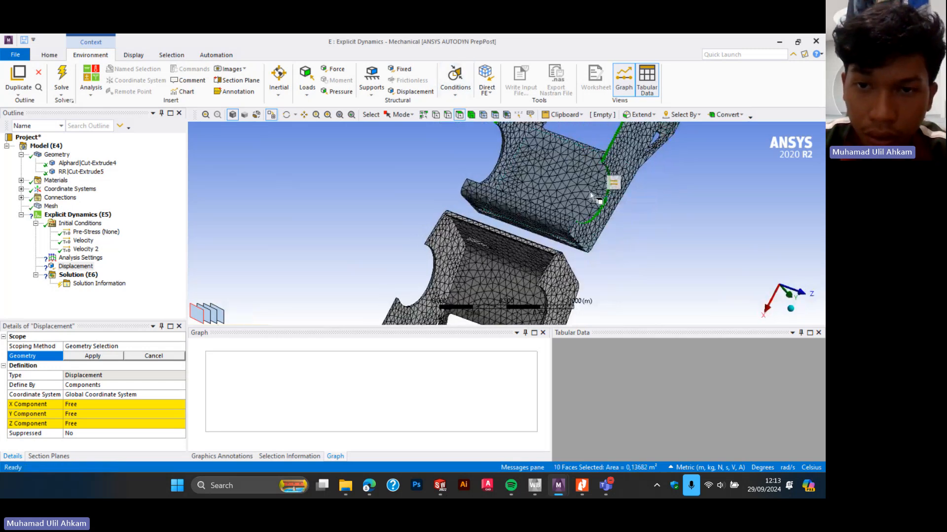
pyautogui.keyDown('ctrl'); pyautogui.click(502, 158); pyautogui.keyUp('ctrl')
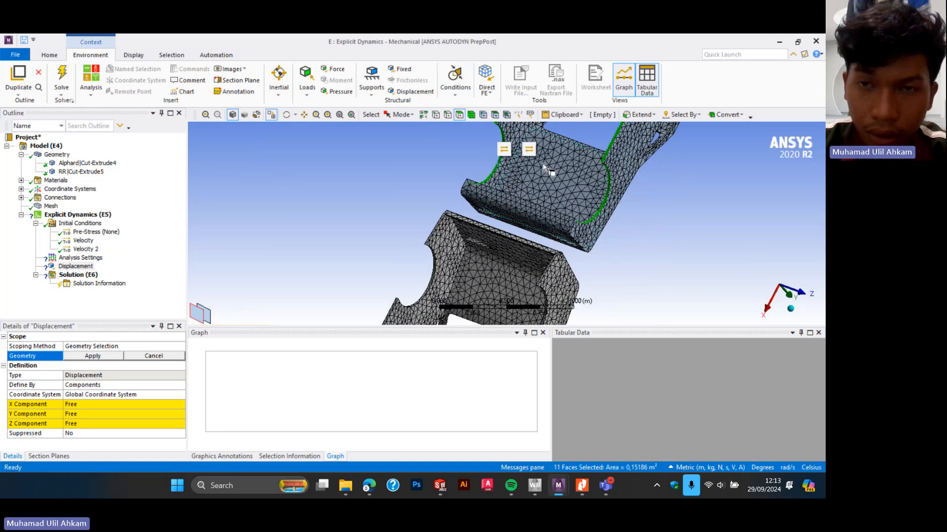
pyautogui.moveTo(556, 154); pyautogui.dragTo(651, 185, button='middle')
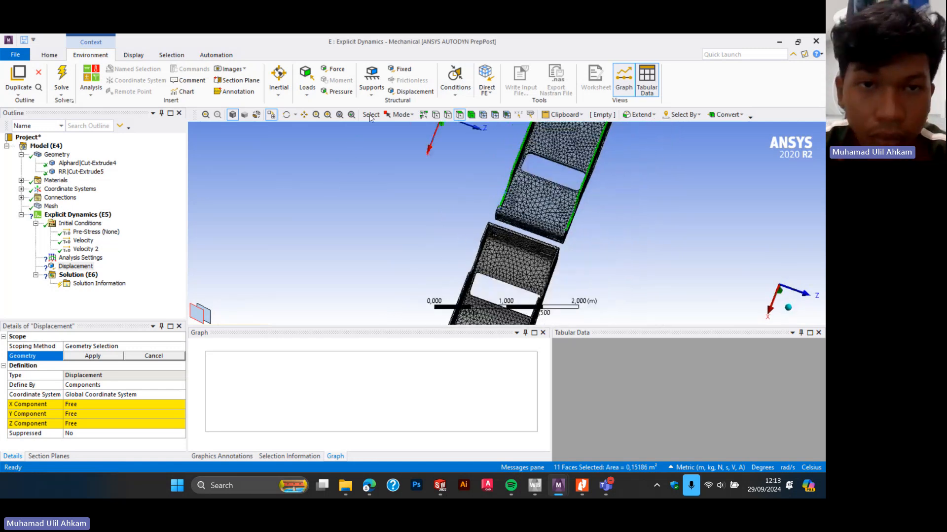
# - Add the small faces joining the sills to the wheel arches nearest the Alphard on both sides of the RR
pyautogui.click(328, 114)
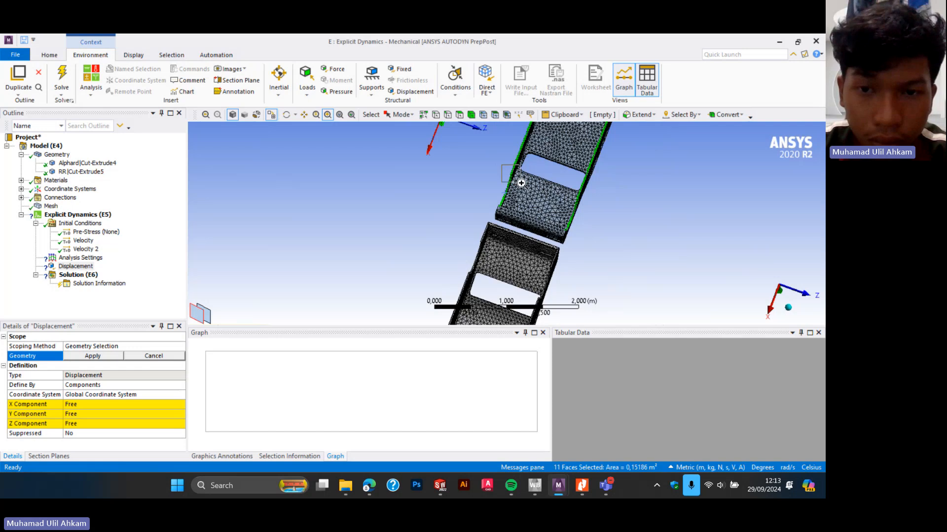
pyautogui.scroll(3, 507, 162)
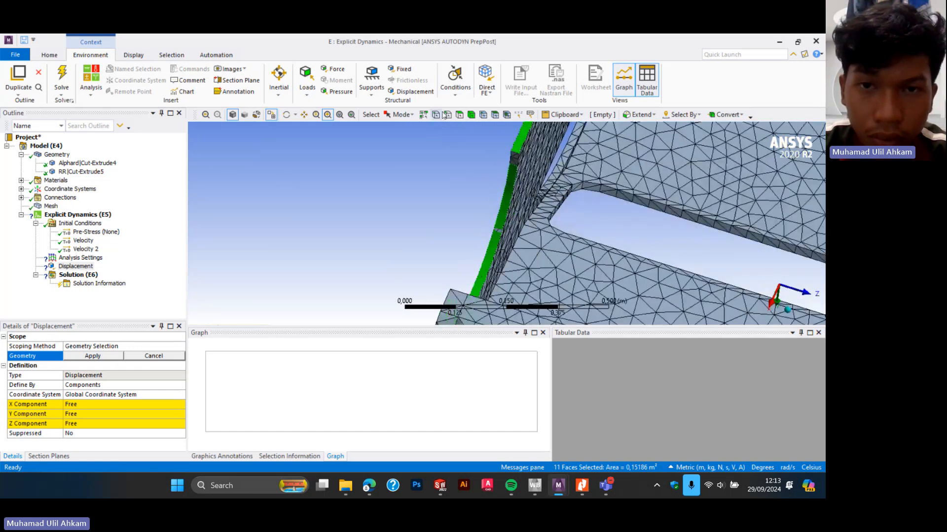
pyautogui.click(459, 114)
pyautogui.keyDown('ctrl'); pyautogui.click(515, 159); pyautogui.keyUp('ctrl')
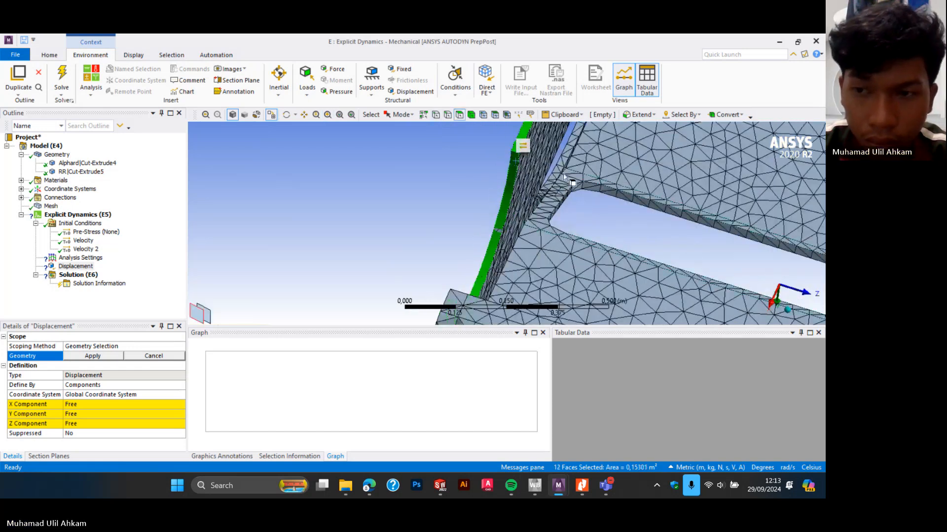
pyautogui.scroll(-3, 600, 216)
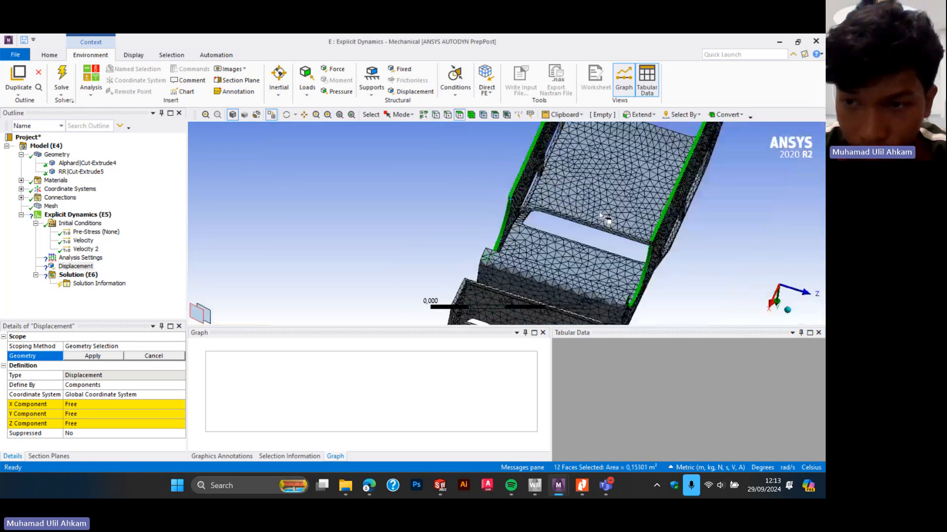
pyautogui.keyDown('ctrl'); pyautogui.click(651, 246); pyautogui.keyUp('ctrl')
# - Add the RR's end face toward the Alphard and apply the 14 selected faces as the Displacement's geometry
pyautogui.moveTo(651, 246); pyautogui.dragTo(554, 274, button='middle')
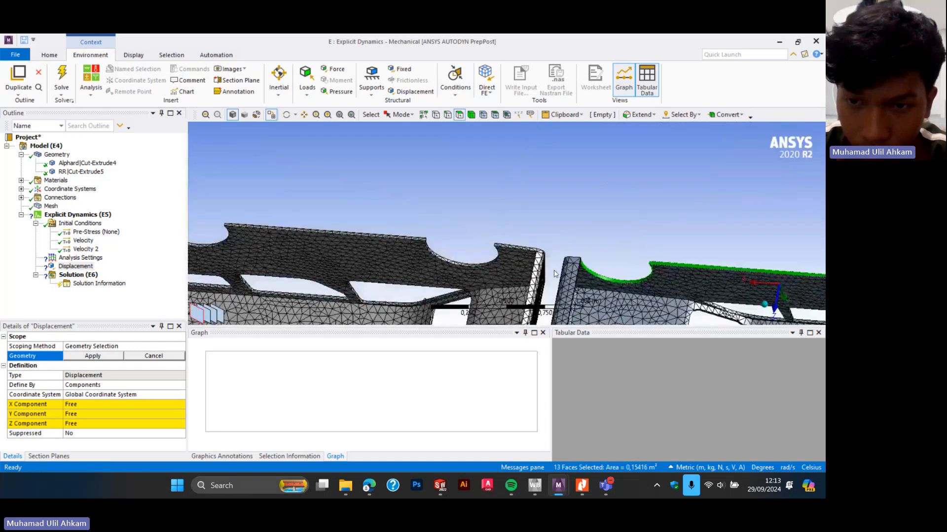
pyautogui.keyDown('ctrl'); pyautogui.click(575, 290); pyautogui.keyUp('ctrl')
pyautogui.scroll(-2, 577, 285)
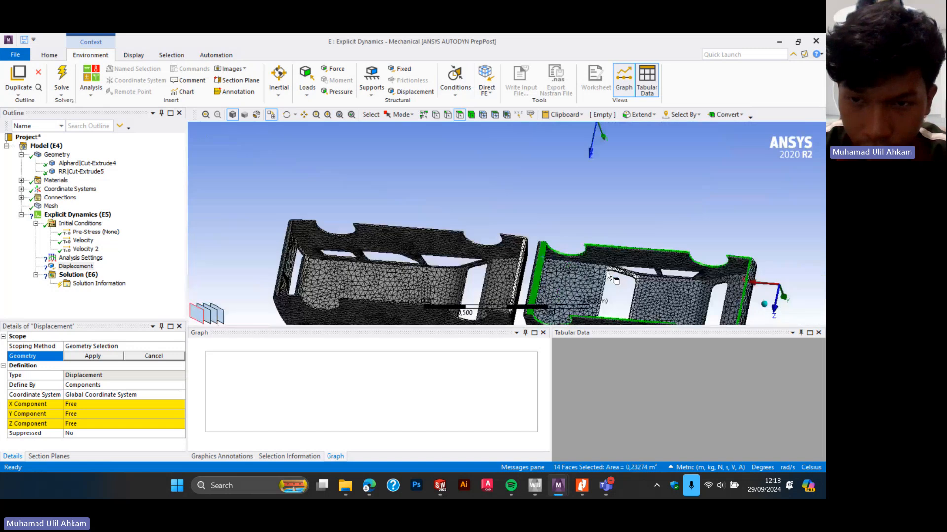
pyautogui.click(106, 356)
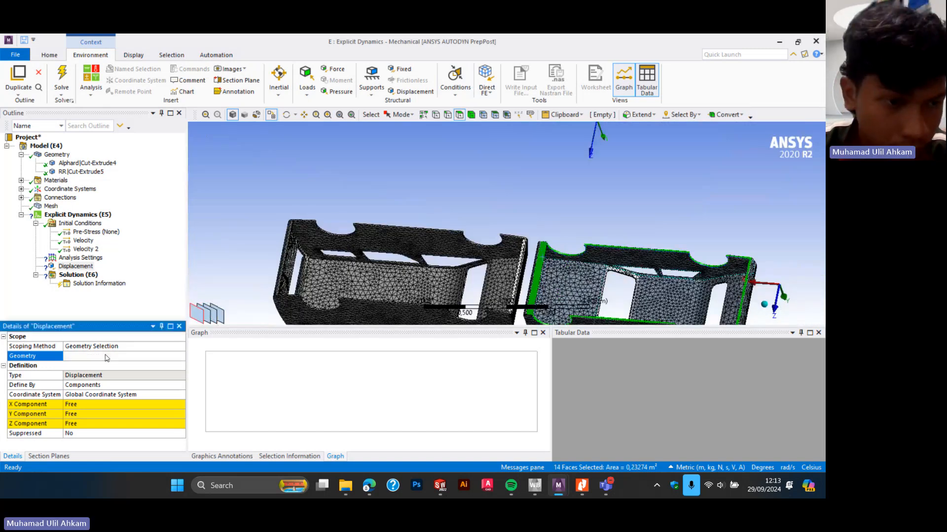
# - Add the curved cylindrical face along the RR's end next to the Alphard to the Displacement's scope
pyautogui.moveTo(643, 280); pyautogui.dragTo(562, 249, button='middle')
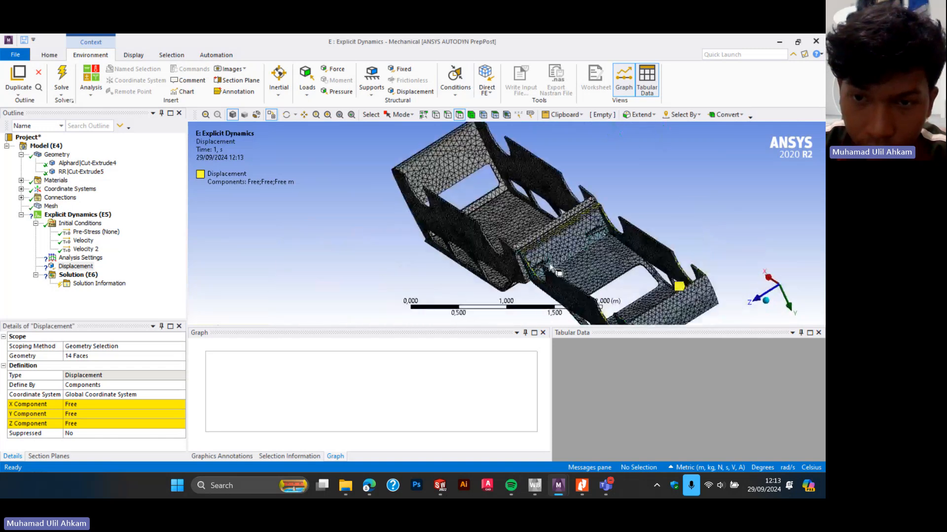
pyautogui.scroll(-1, 553, 247)
pyautogui.scroll(-6, 553, 246)
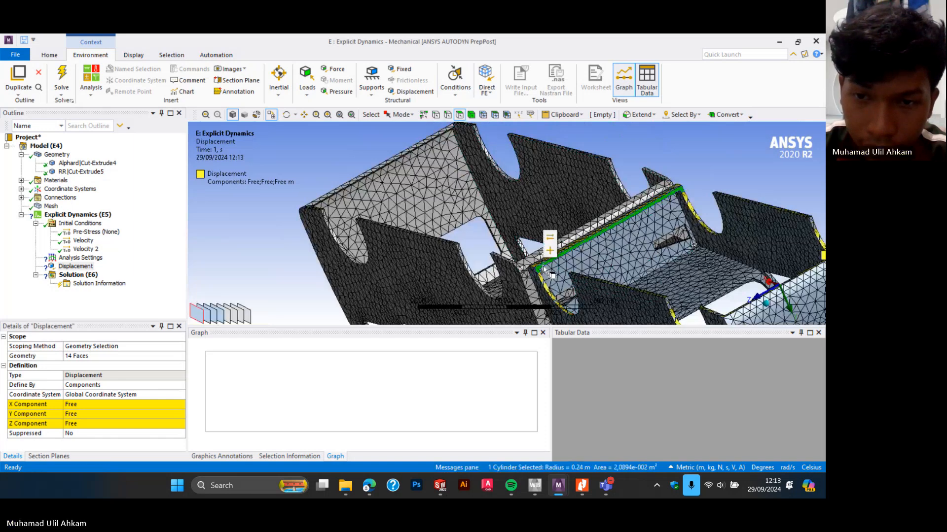
pyautogui.keyDown('ctrl'); pyautogui.click(464, 276); pyautogui.keyUp('ctrl')
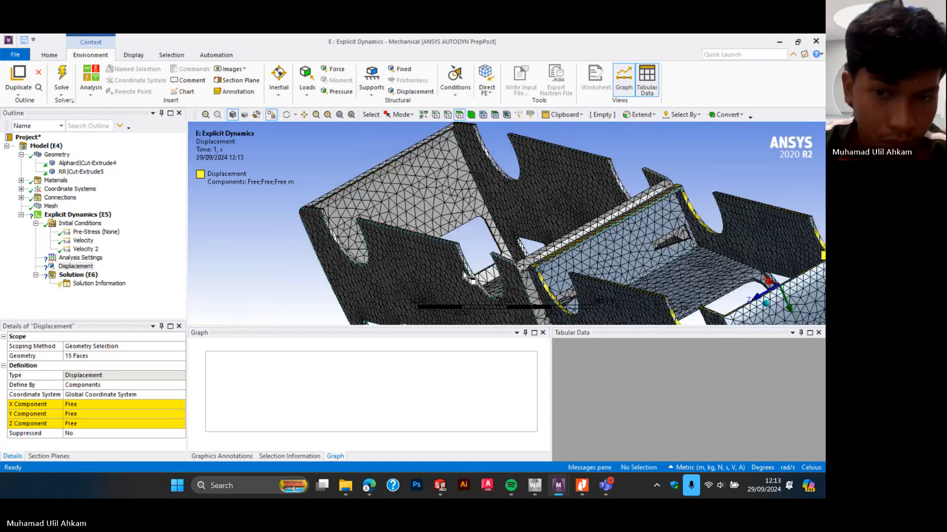
pyautogui.moveTo(464, 276); pyautogui.dragTo(491, 265, button='middle')
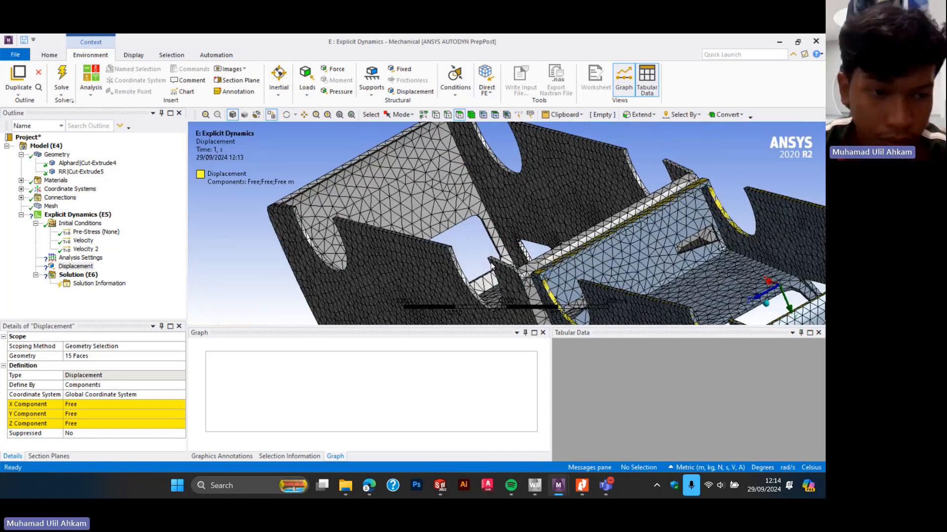
# - Review the 15 faces scoped to the Displacement on the RR and reapply the same selection
pyautogui.click(96, 356)
pyautogui.scroll(-5, 557, 231)
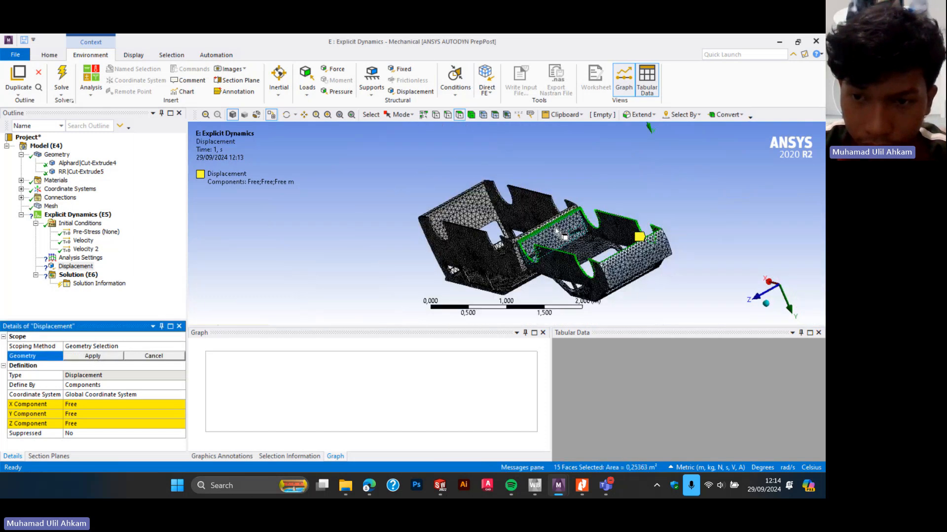
pyautogui.moveTo(557, 231); pyautogui.dragTo(498, 272, button='middle')
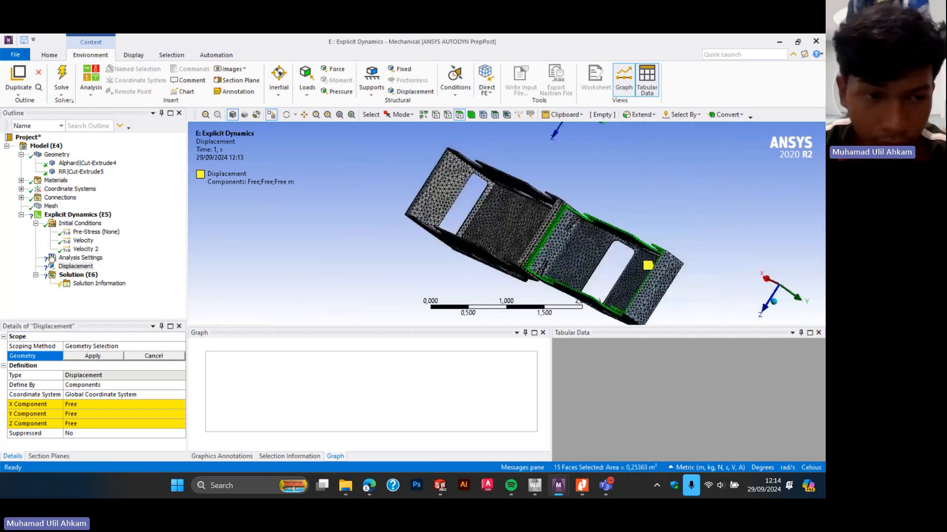
pyautogui.click(82, 358)
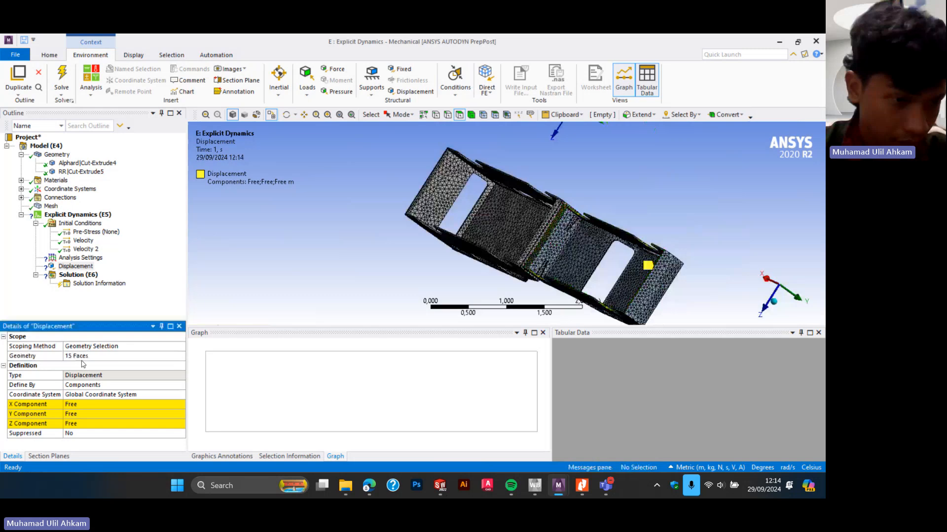
# - Set the Displacement's Y component to 0 m, keeping the X and Z components free
pyautogui.click(78, 404)
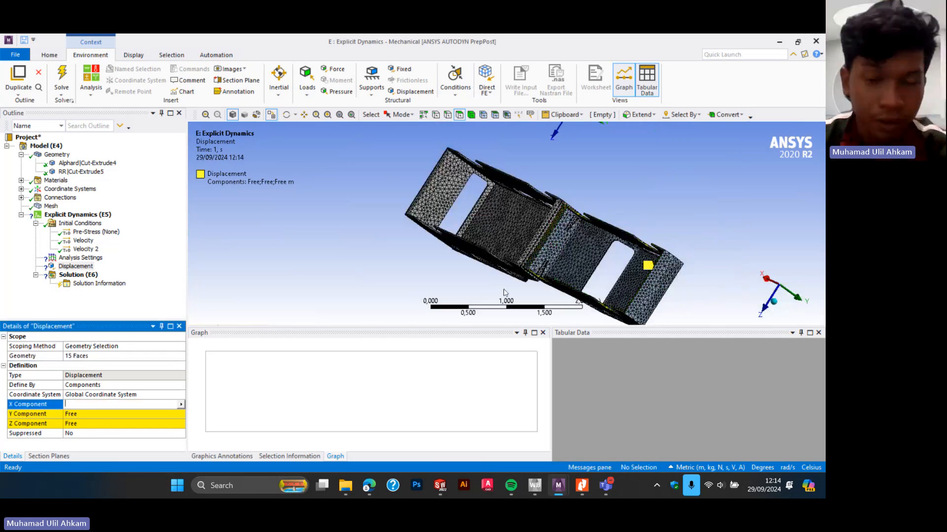
pyautogui.moveTo(504, 292); pyautogui.dragTo(154, 333, button='middle')
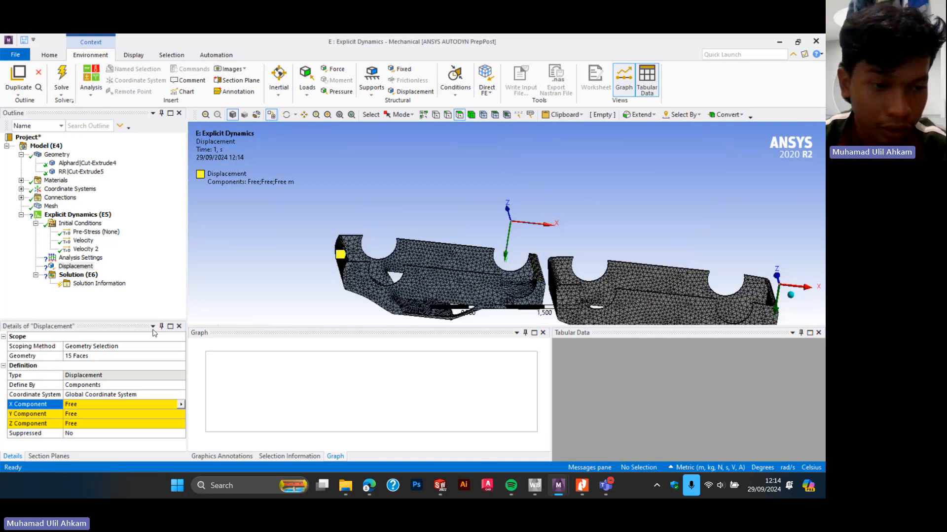
pyautogui.click(103, 414)
pyautogui.write('0')
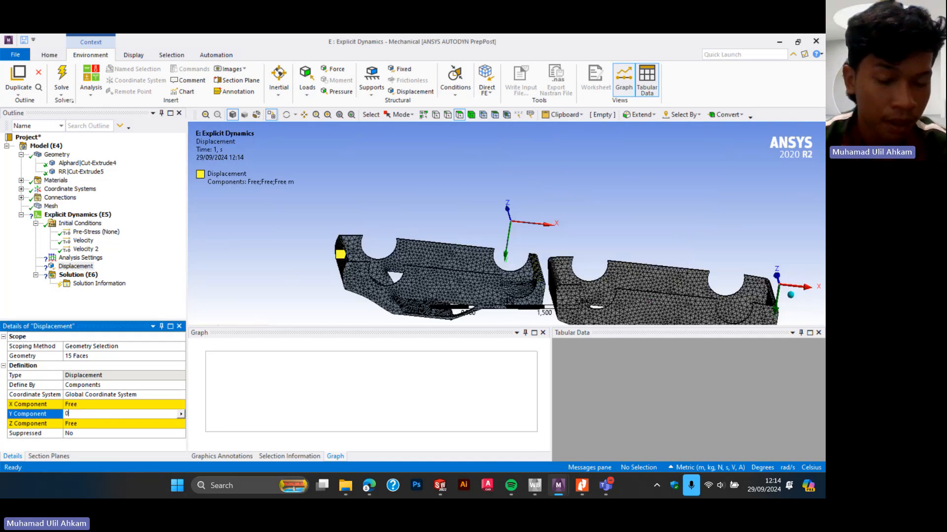
pyautogui.click(123, 367)
# - Insert a second Displacement boundary condition under Explicit Dynamics (E5)
pyautogui.moveTo(430, 289); pyautogui.dragTo(505, 261, button='middle')
pyautogui.scroll(-5, 444, 281)
pyautogui.scroll(1, 523, 281)
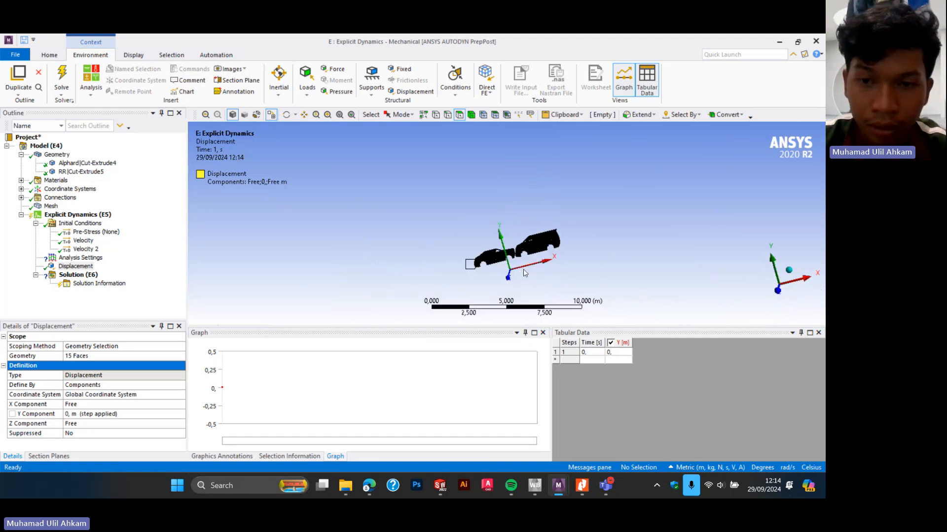
pyautogui.moveTo(623, 257); pyautogui.dragTo(540, 303, button='middle')
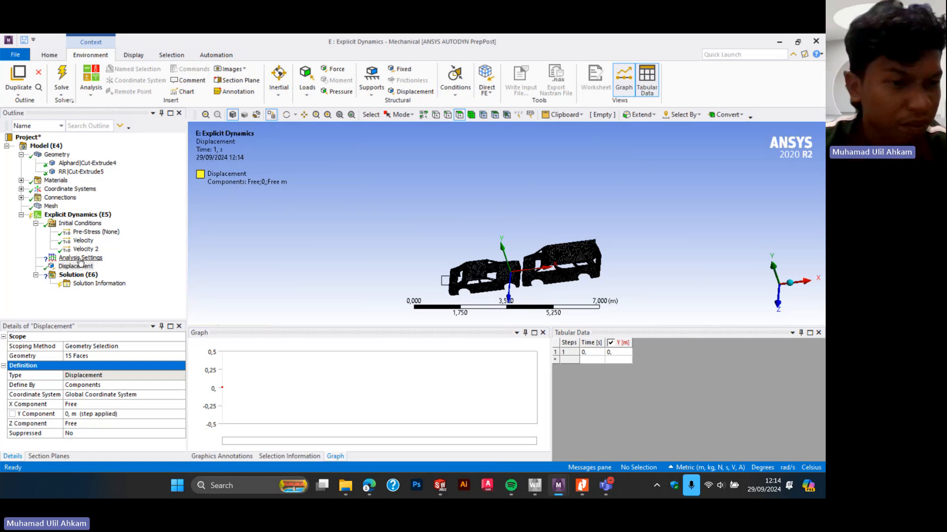
pyautogui.click(59, 259)
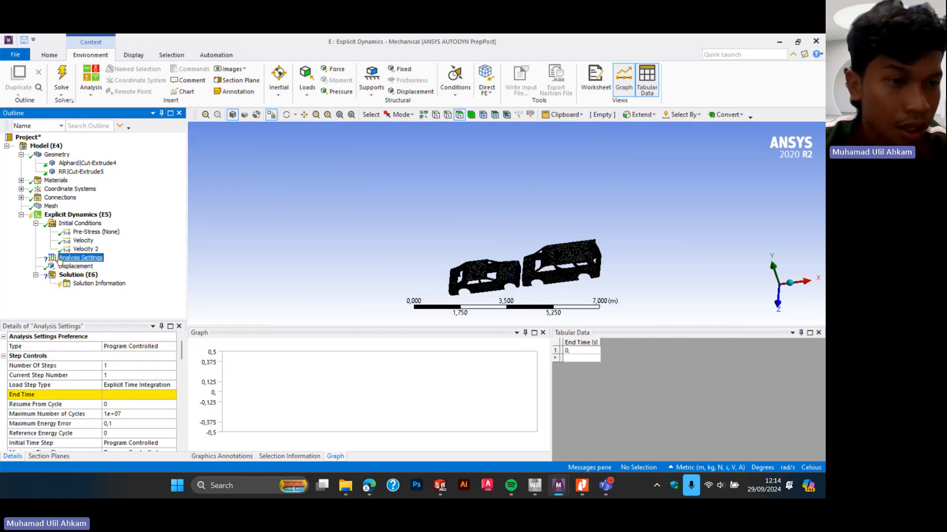
pyautogui.click(78, 215)
pyautogui.rightClick(88, 215)
pyautogui.moveTo(143, 223)
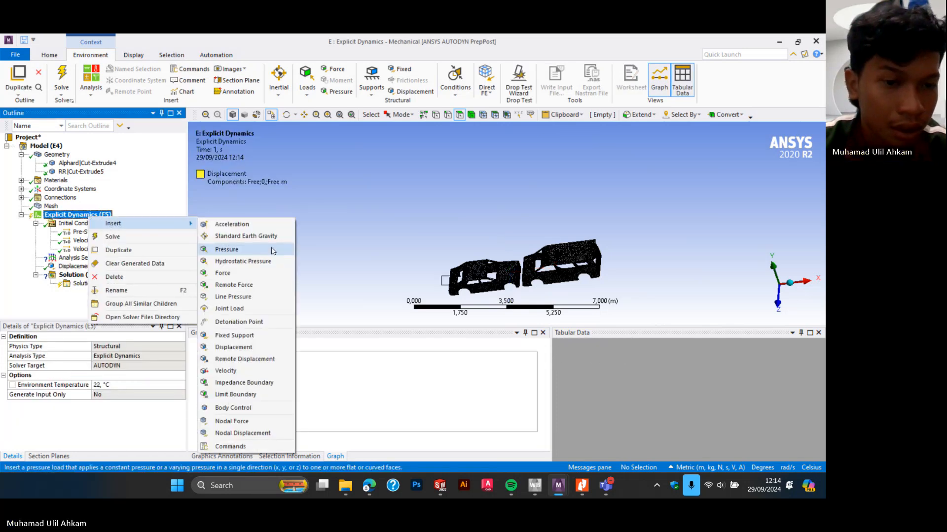
pyautogui.click(234, 347)
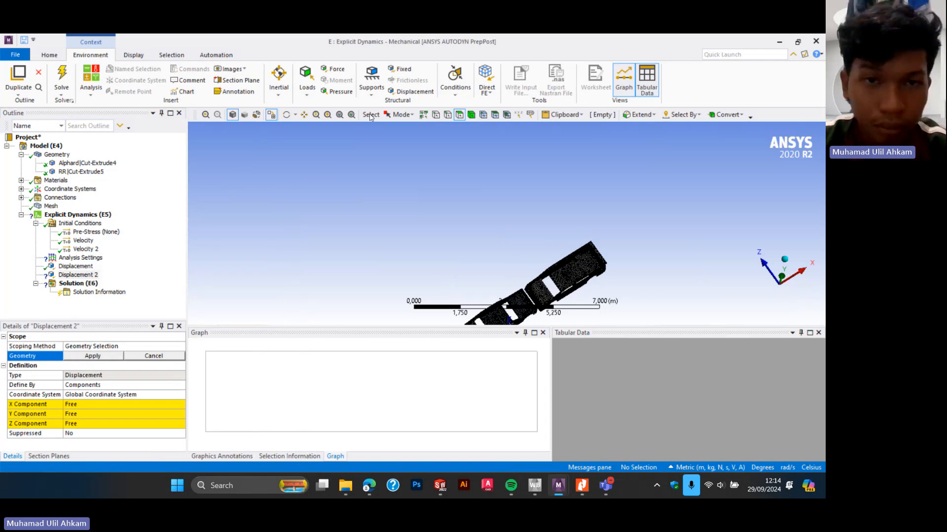
# - Select the long cylindrical face along the Alphard's end farthest from the RR for Displacement 2
pyautogui.click(327, 115)
pyautogui.scroll(5, 630, 286)
pyautogui.moveTo(620, 278); pyautogui.dragTo(617, 256, button='middle')
pyautogui.click(459, 114)
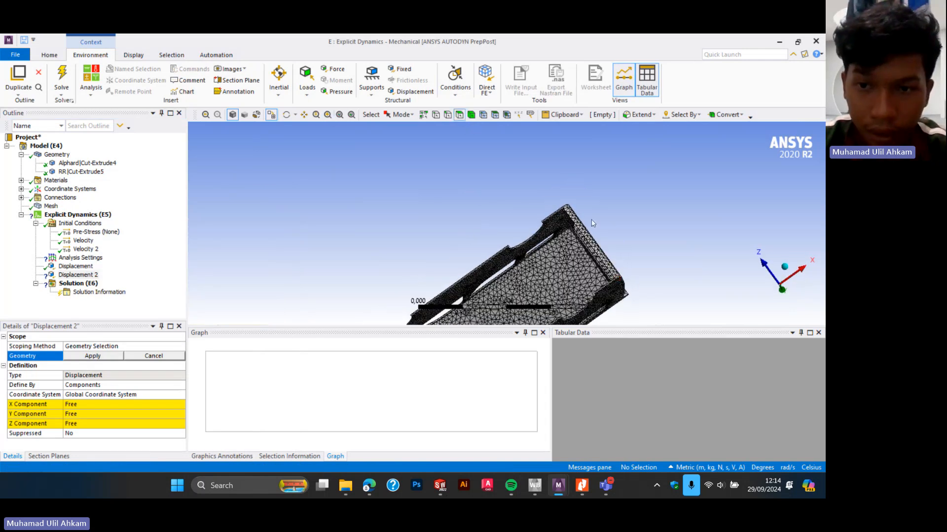
pyautogui.click(572, 238)
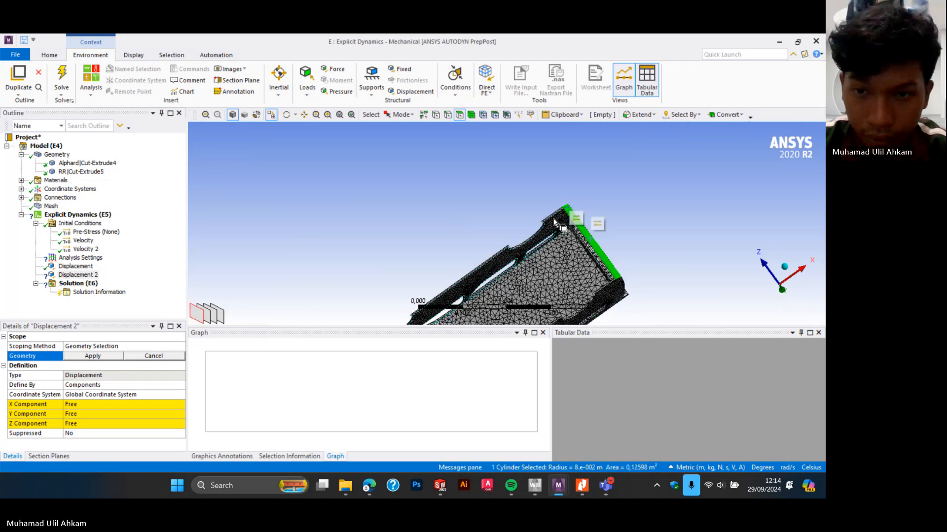
pyautogui.keyDown('ctrl'); pyautogui.click(561, 239); pyautogui.keyUp('ctrl')
pyautogui.keyDown('ctrl'); pyautogui.click(561, 239); pyautogui.keyUp('ctrl')
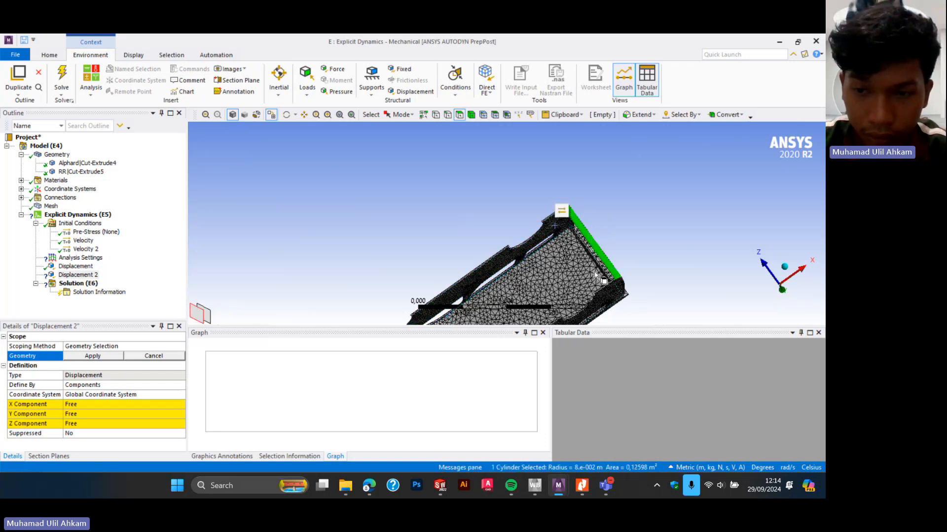
# - Add the end strip, wheel arch and small adjoining faces on one side of the Alphard's far end to the selection
pyautogui.scroll(3, 596, 237)
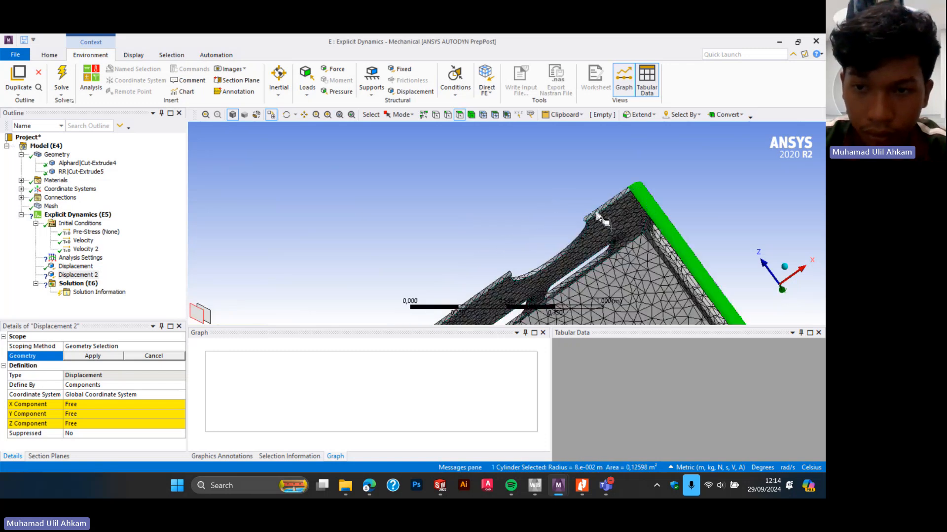
pyautogui.keyDown('ctrl'); pyautogui.click(604, 198); pyautogui.keyUp('ctrl')
pyautogui.keyDown('ctrl'); pyautogui.click(569, 250); pyautogui.keyUp('ctrl')
pyautogui.moveTo(569, 250); pyautogui.dragTo(486, 255, button='middle')
pyautogui.keyDown('ctrl'); pyautogui.click(600, 194); pyautogui.keyUp('ctrl')
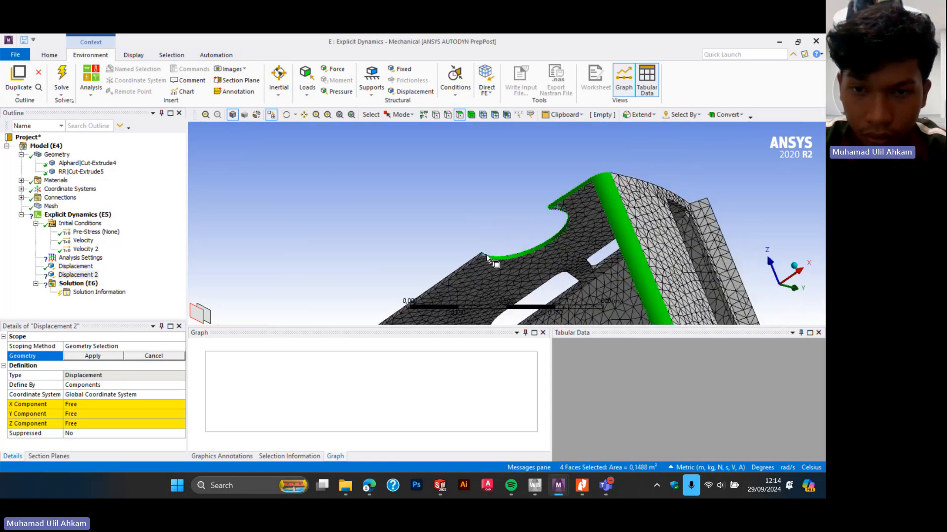
pyautogui.keyDown('ctrl'); pyautogui.click(487, 257); pyautogui.keyUp('ctrl')
pyautogui.scroll(-4, 565, 257)
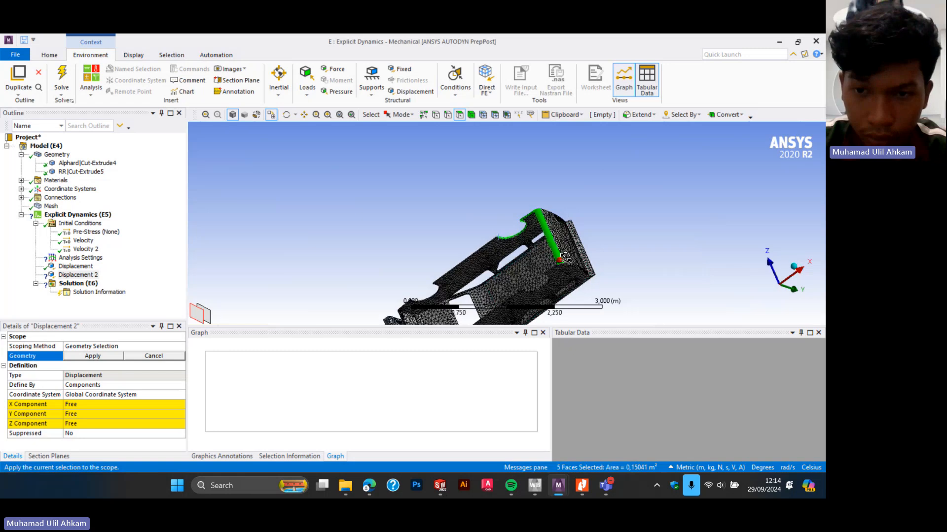
# - Add the matching end strip, wheel arch and small adjoining faces on the opposite side of the Alphard's far end
pyautogui.moveTo(564, 258); pyautogui.dragTo(542, 236, button='middle')
pyautogui.click(327, 114)
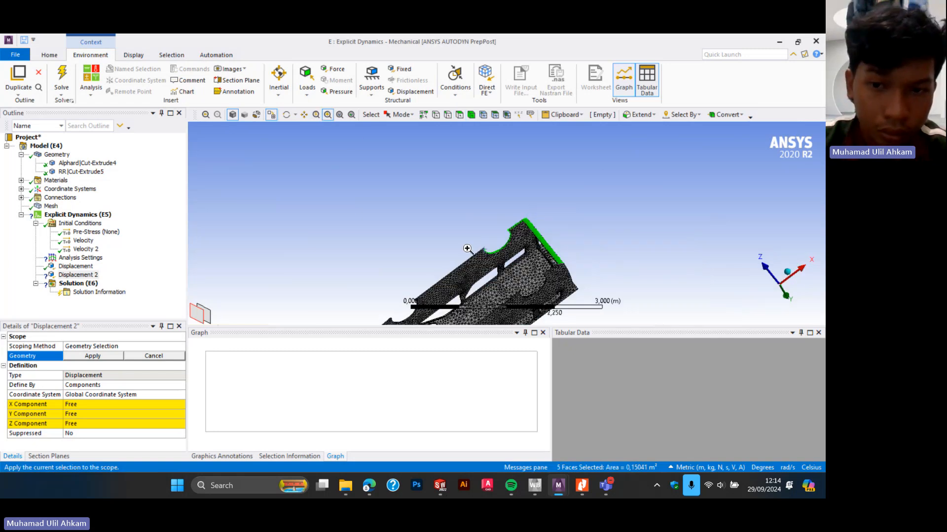
pyautogui.moveTo(467, 249); pyautogui.dragTo(587, 294)
pyautogui.moveTo(590, 291); pyautogui.dragTo(550, 279, button='middle')
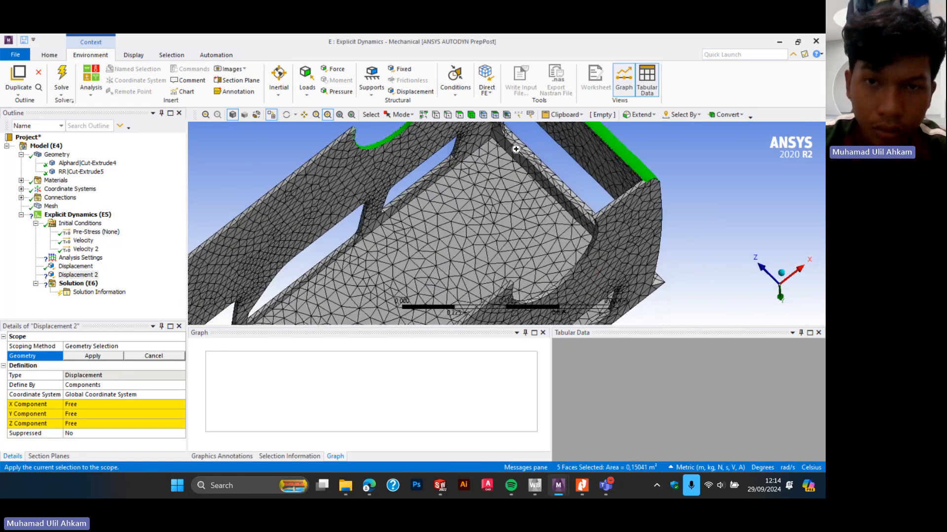
pyautogui.click(460, 116)
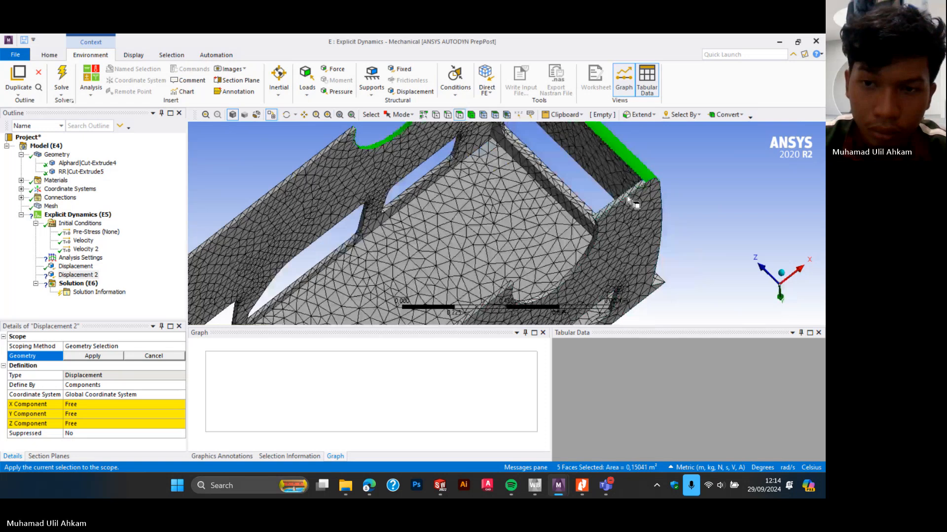
pyautogui.keyDown('ctrl'); pyautogui.click(627, 198); pyautogui.keyUp('ctrl')
pyautogui.keyDown('ctrl'); pyautogui.click(591, 246); pyautogui.keyUp('ctrl')
pyautogui.moveTo(592, 245); pyautogui.dragTo(482, 242, button='middle')
pyautogui.keyDown('ctrl'); pyautogui.click(601, 204); pyautogui.keyUp('ctrl')
pyautogui.keyDown('ctrl'); pyautogui.click(488, 245); pyautogui.keyUp('ctrl')
# - Add the long sill faces between the wheel arches on both sides of the Alphard to the selection
pyautogui.scroll(-5, 490, 224)
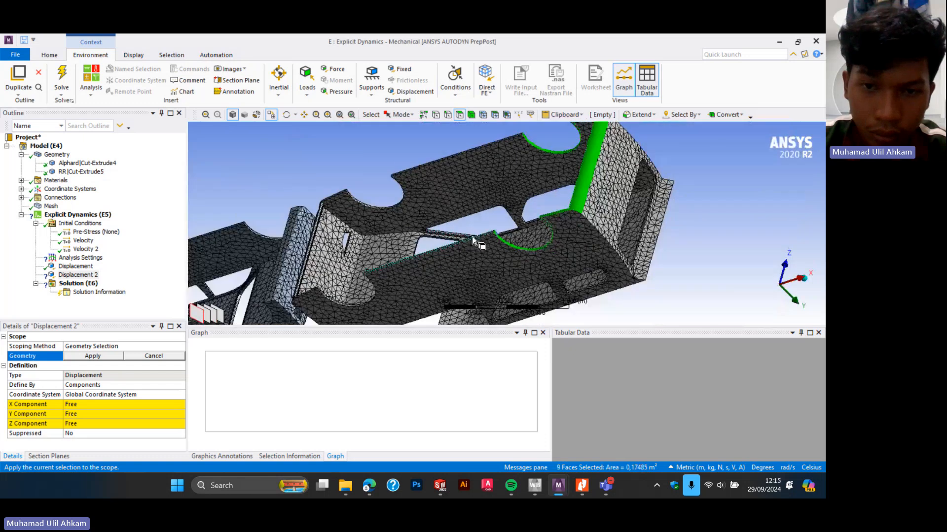
pyautogui.moveTo(473, 242); pyautogui.dragTo(519, 212, button='middle')
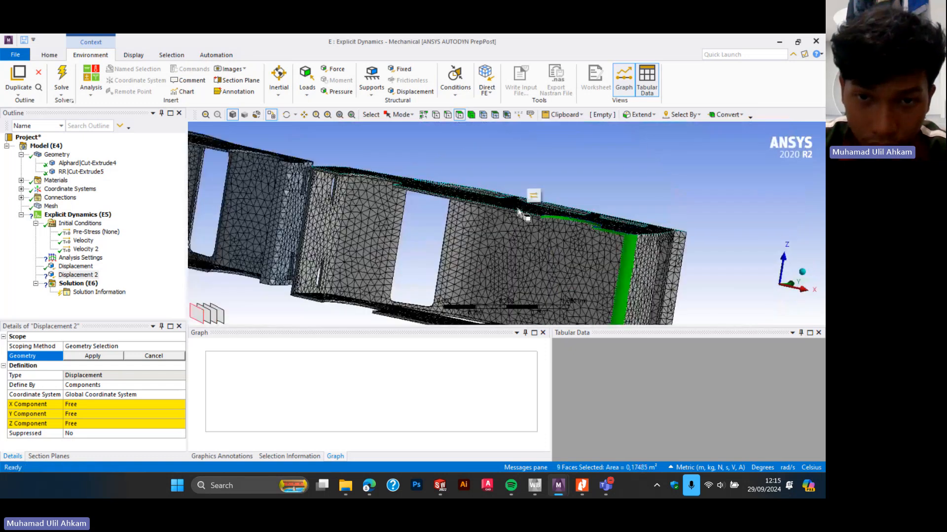
pyautogui.scroll(3, 492, 212)
pyautogui.scroll(2, 518, 211)
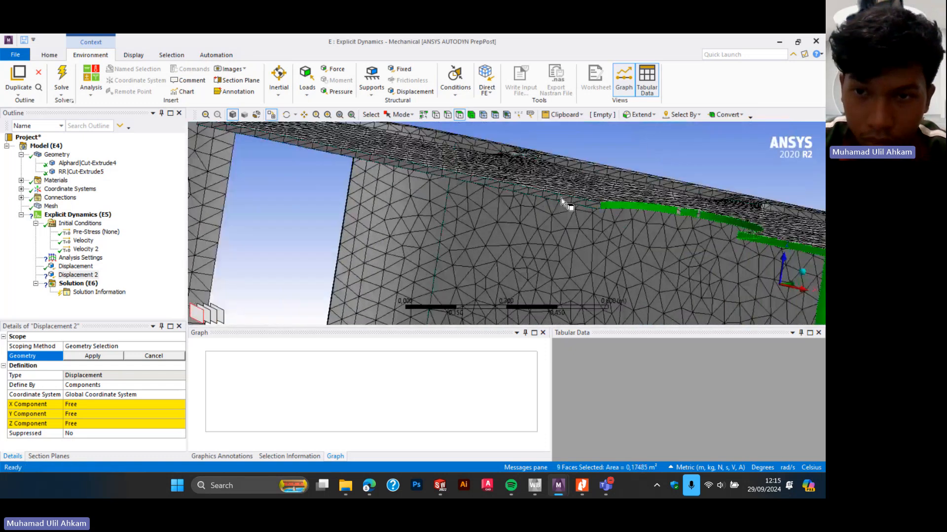
pyautogui.keyDown('ctrl'); pyautogui.click(560, 204); pyautogui.keyUp('ctrl')
pyautogui.scroll(-3, 535, 206)
pyautogui.scroll(-2, 534, 206)
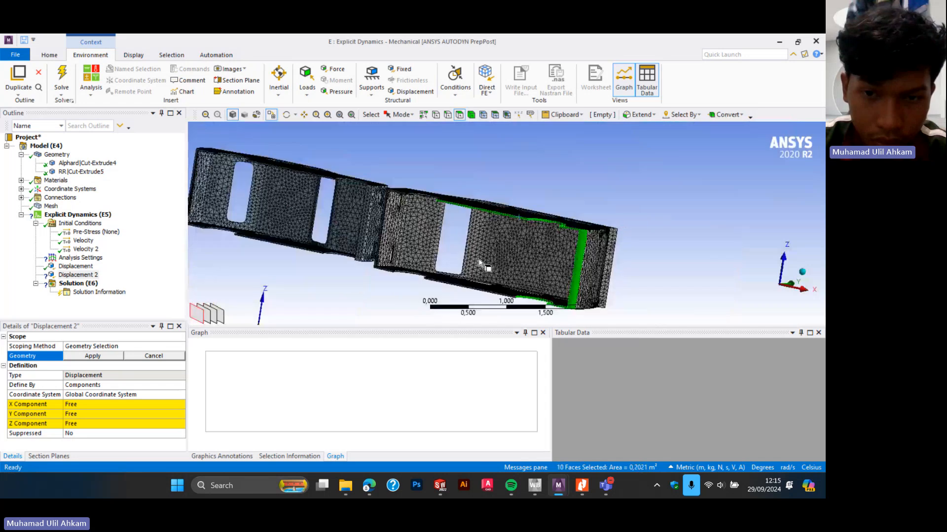
pyautogui.scroll(1, 478, 285)
pyautogui.scroll(-1, 478, 286)
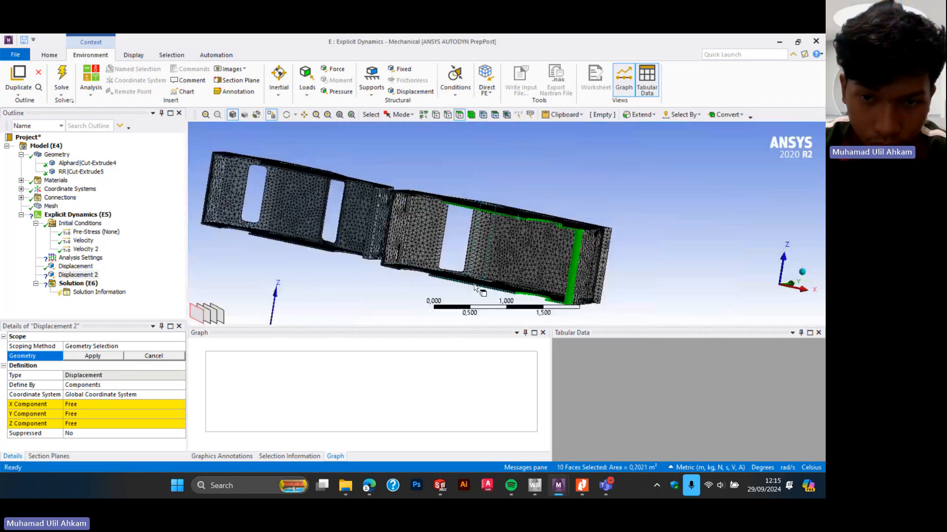
pyautogui.keyDown('ctrl'); pyautogui.click(474, 287); pyautogui.keyUp('ctrl')
# - Add the wheel arch nearest the RR on one side of the Alphard, plus one small adjoining face
pyautogui.moveTo(489, 286); pyautogui.dragTo(440, 190, button='middle')
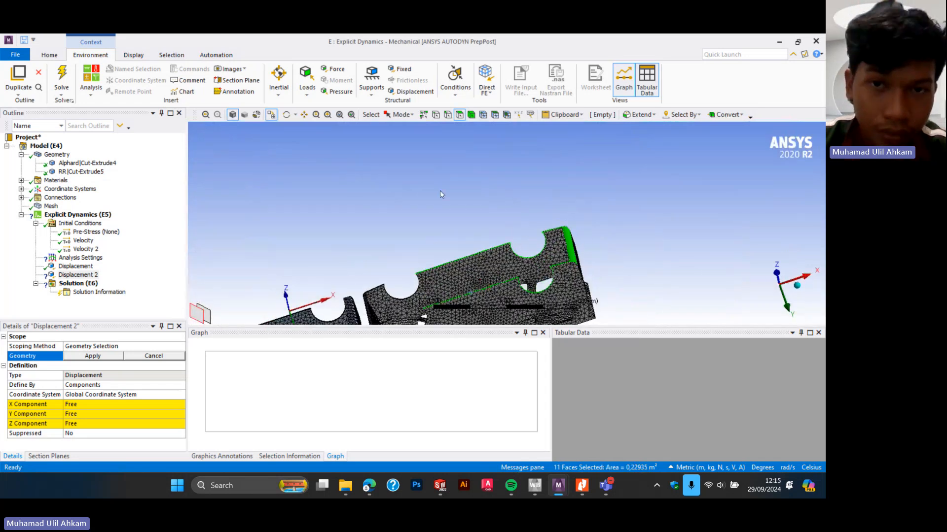
pyautogui.click(327, 114)
pyautogui.moveTo(357, 262); pyautogui.dragTo(443, 315)
pyautogui.click(460, 115)
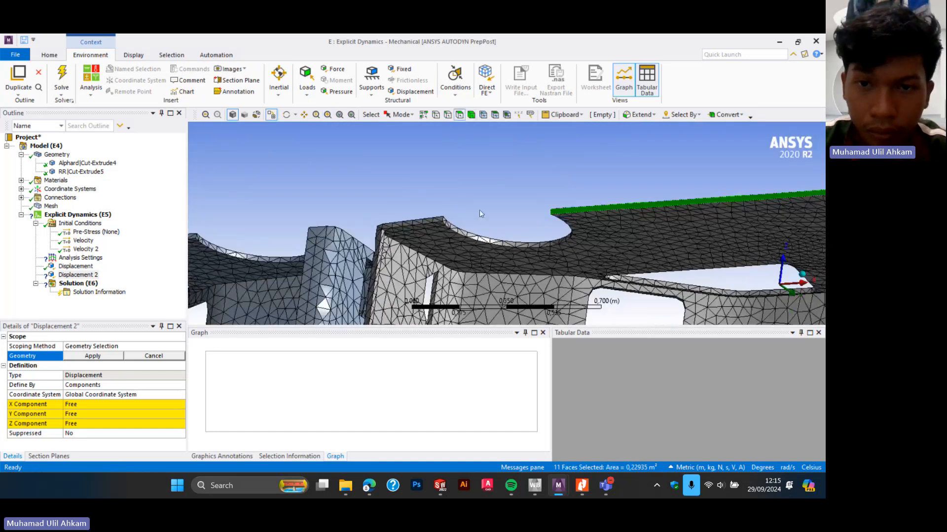
pyautogui.keyDown('ctrl'); pyautogui.click(482, 236); pyautogui.keyUp('ctrl')
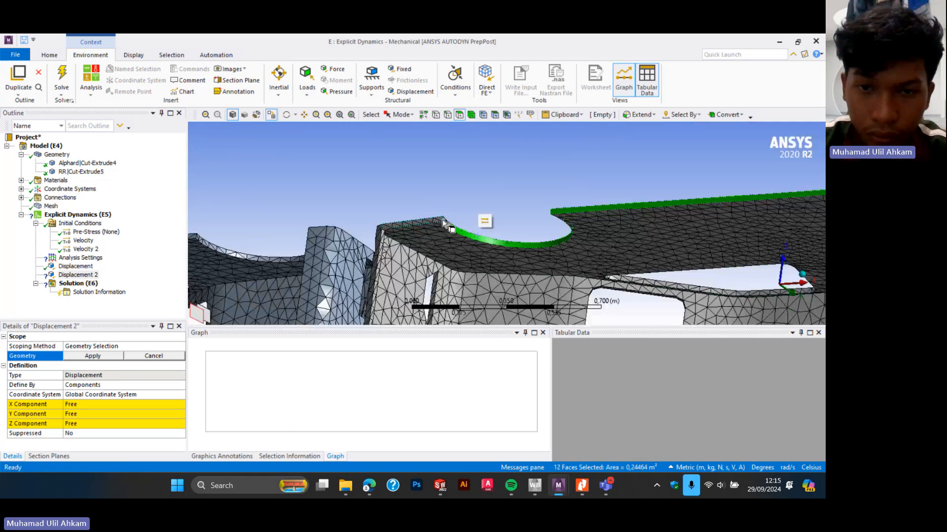
pyautogui.keyDown('ctrl'); pyautogui.click(444, 227); pyautogui.keyUp('ctrl')
# - Add the opposite wheel arch nearest the RR and the remaining small faces adjoining both arches on the Alphard
pyautogui.moveTo(443, 228); pyautogui.dragTo(640, 187, button='middle')
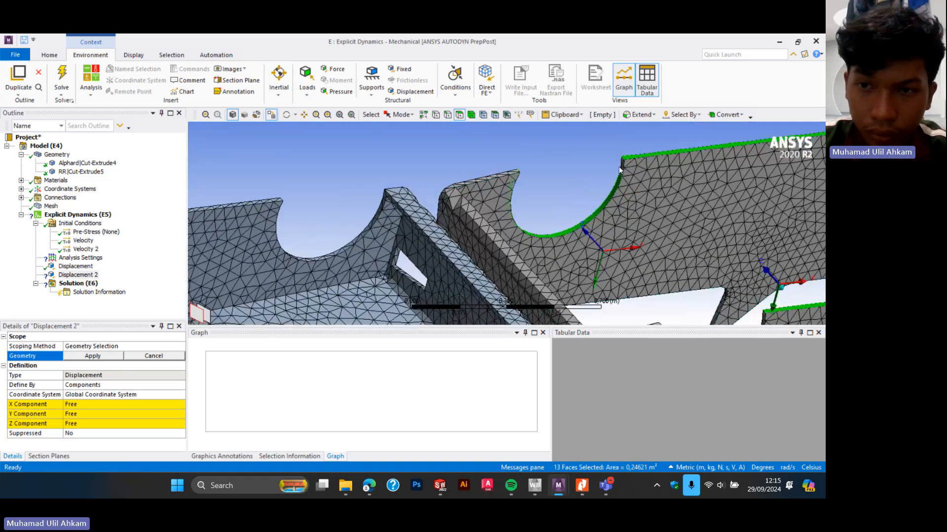
pyautogui.keyDown('ctrl'); pyautogui.click(643, 287); pyautogui.keyUp('ctrl')
pyautogui.moveTo(643, 287); pyautogui.dragTo(567, 232, button='middle')
pyautogui.keyDown('ctrl'); pyautogui.click(591, 275); pyautogui.keyUp('ctrl')
pyautogui.keyDown('ctrl'); pyautogui.click(718, 279); pyautogui.keyUp('ctrl')
pyautogui.keyDown('ctrl'); pyautogui.click(499, 180); pyautogui.keyUp('ctrl')
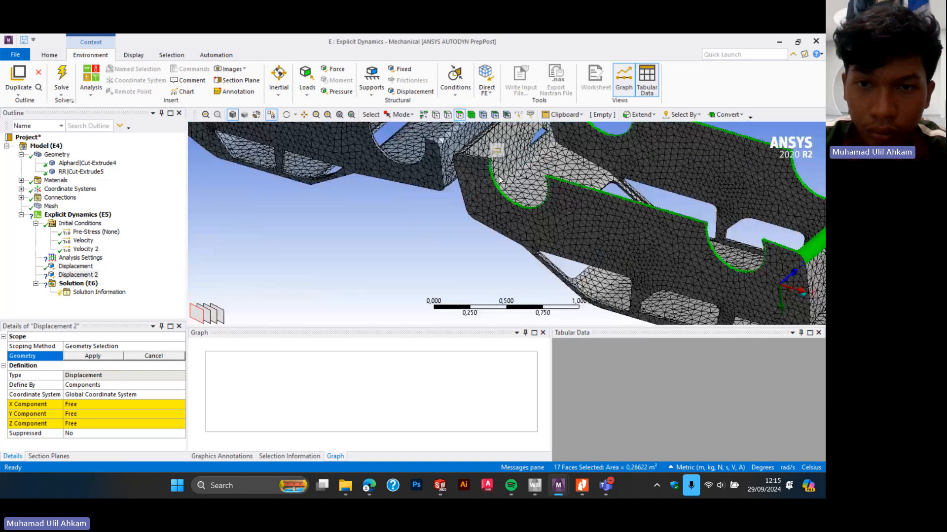
# - Add the Alphard's cylindrical end face and both end strips next to the RR, and apply the 20 faces as Displacement 2's geometry
pyautogui.moveTo(499, 180); pyautogui.dragTo(471, 220, button='middle')
pyautogui.keyDown('ctrl'); pyautogui.click(470, 223); pyautogui.keyUp('ctrl')
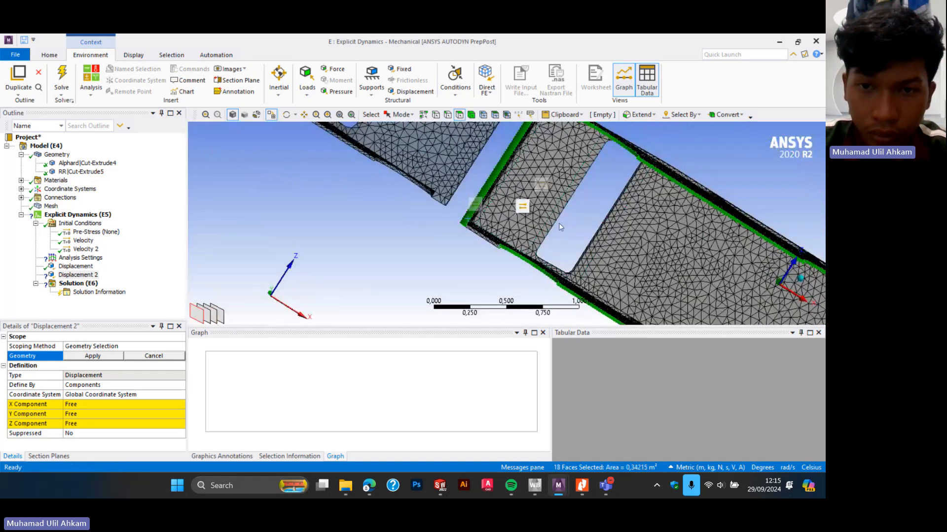
pyautogui.moveTo(561, 227); pyautogui.dragTo(551, 189, button='middle')
pyautogui.keyDown('ctrl'); pyautogui.click(565, 204); pyautogui.keyUp('ctrl')
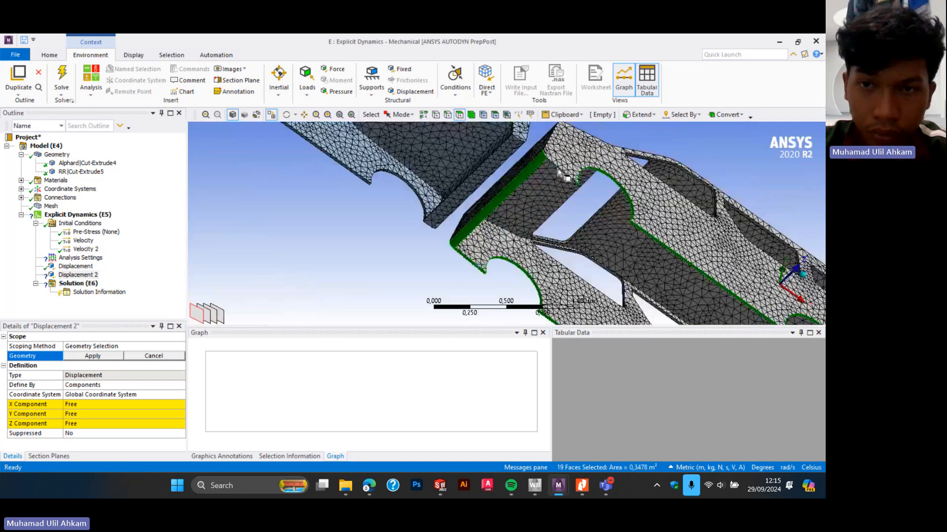
pyautogui.keyDown('ctrl'); pyautogui.click(558, 171); pyautogui.keyUp('ctrl')
pyautogui.click(103, 356)
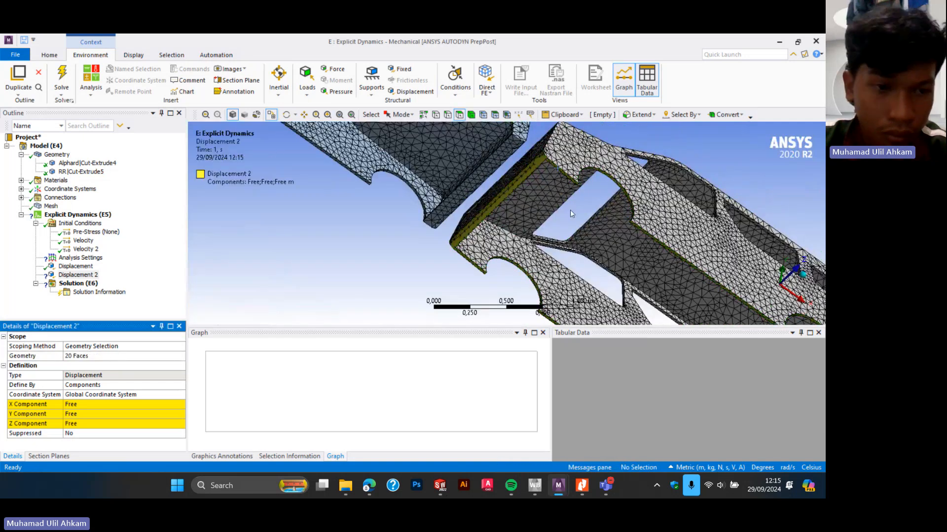
# - Add the remaining narrow edge face of the Alphard to Displacement 2's geometry scope
pyautogui.scroll(-5, 570, 209)
pyautogui.moveTo(570, 209); pyautogui.dragTo(661, 176, button='middle')
pyautogui.scroll(4, 784, 239)
pyautogui.scroll(-4, 737, 183)
pyautogui.scroll(4, 660, 175)
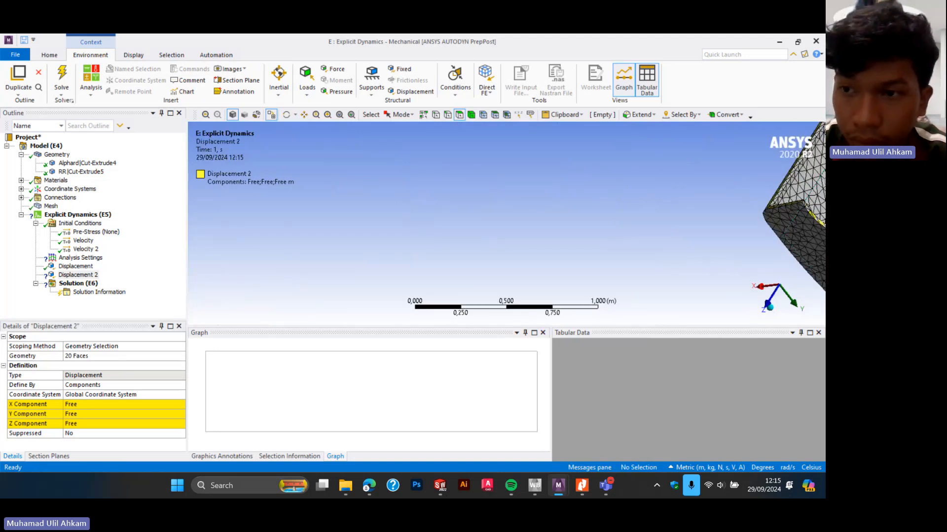
pyautogui.click(780, 192)
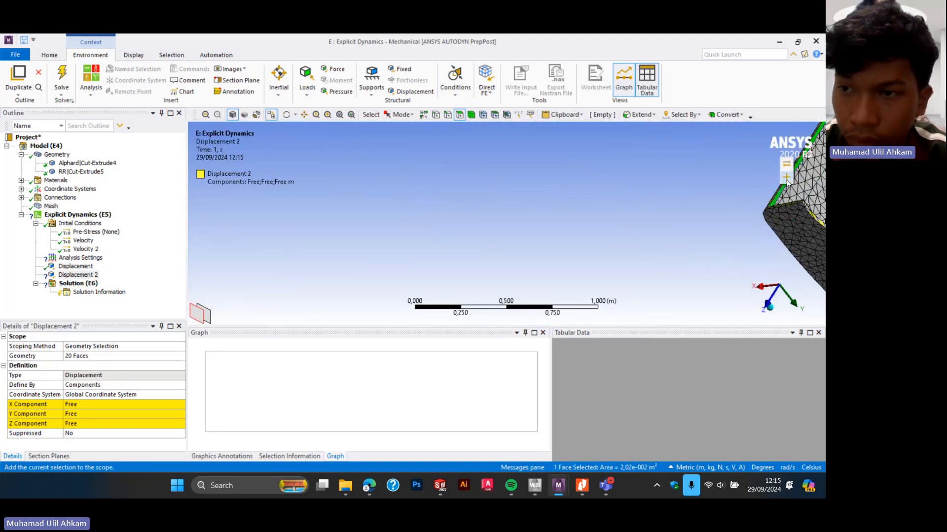
pyautogui.click(786, 179)
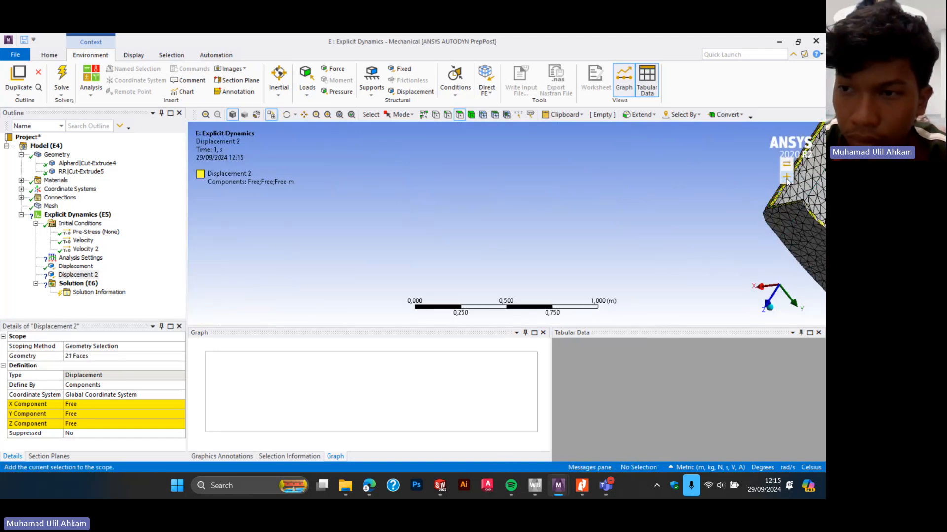
# - Set Displacement 2's Y component to 0 m, leaving its X and Z components free
pyautogui.click(99, 413)
pyautogui.write('0')
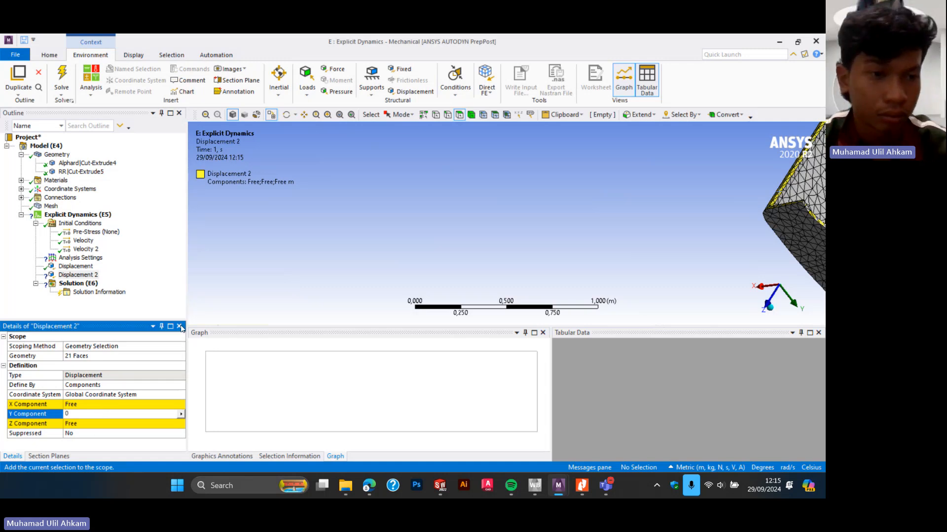
pyautogui.press('Return')
pyautogui.scroll(-8, 576, 209)
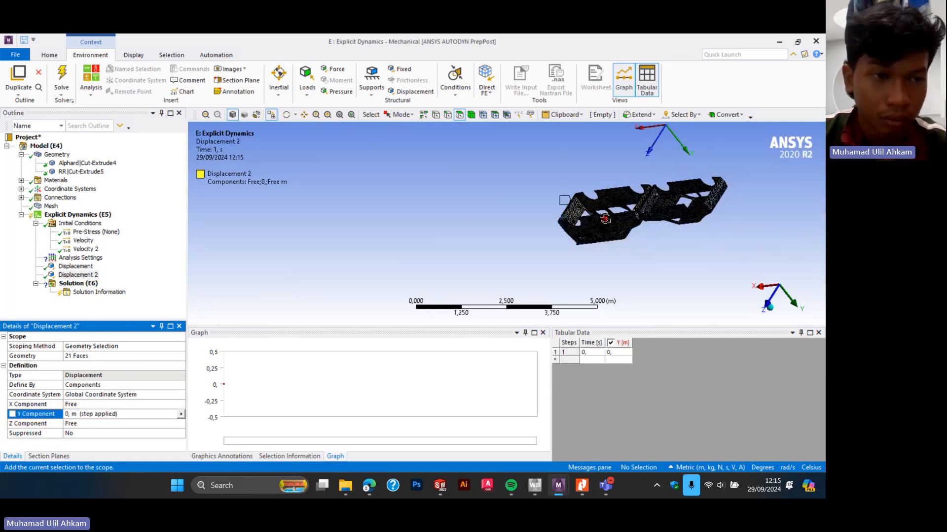
pyautogui.moveTo(579, 212); pyautogui.dragTo(488, 229, button='middle')
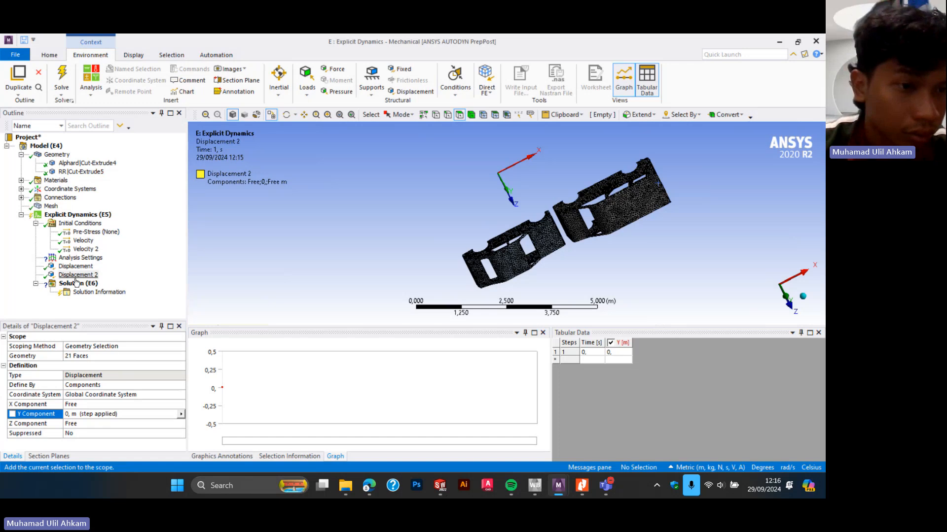
# - Set the analysis end time to 0,001 s in the Explicit Dynamics Analysis Settings
pyautogui.click(78, 258)
pyautogui.rightClick(75, 257)
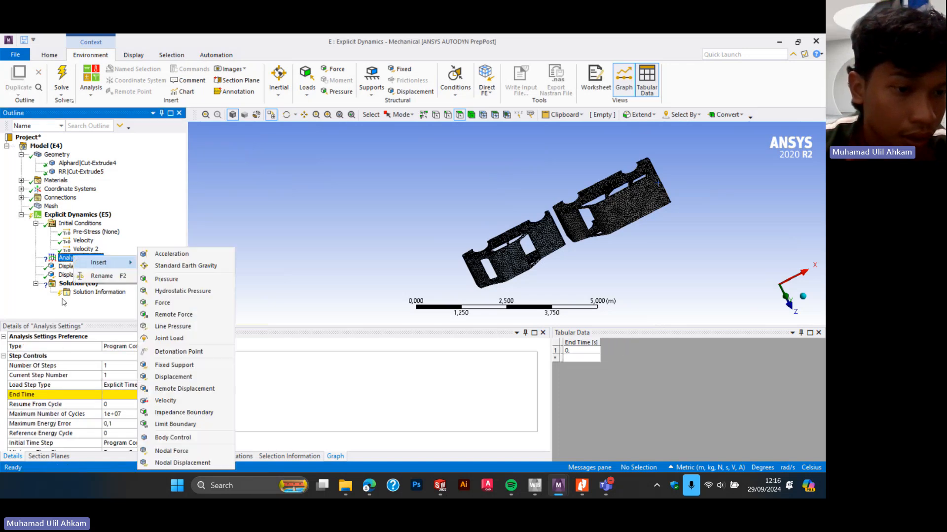
pyautogui.click(130, 396)
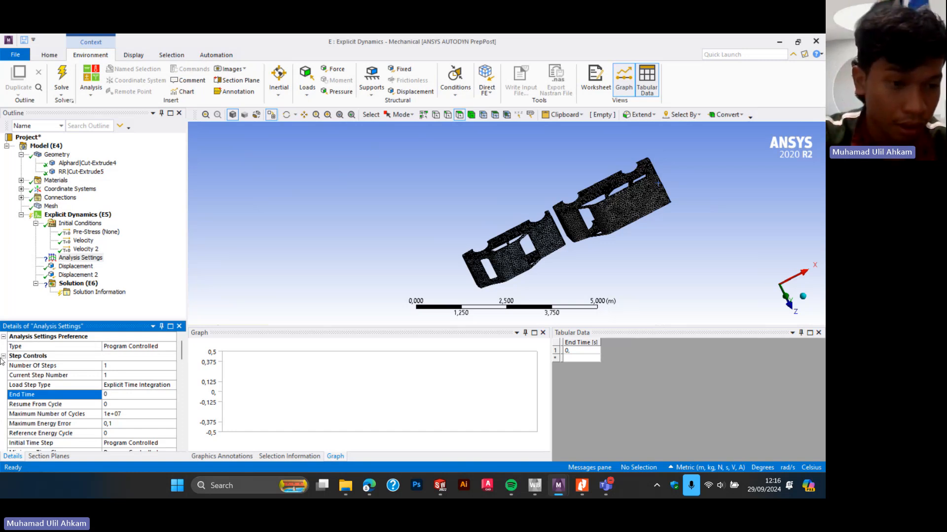
pyautogui.write('0,00')
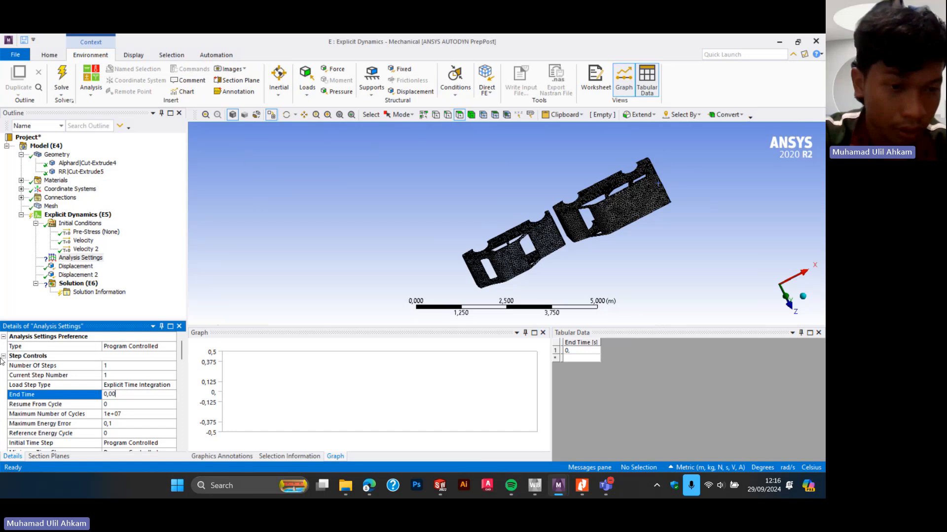
pyautogui.write('1')
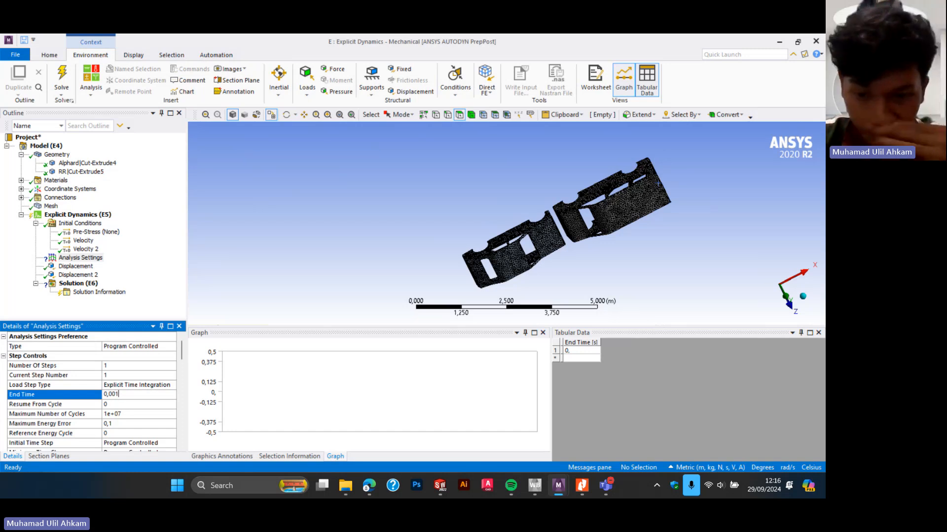
# - Switch to car crash els.pdf in Nitro Pro, examine the termination times in Table 6 and the accompanying text, and return to Mechanical
pyautogui.moveTo(579, 488)
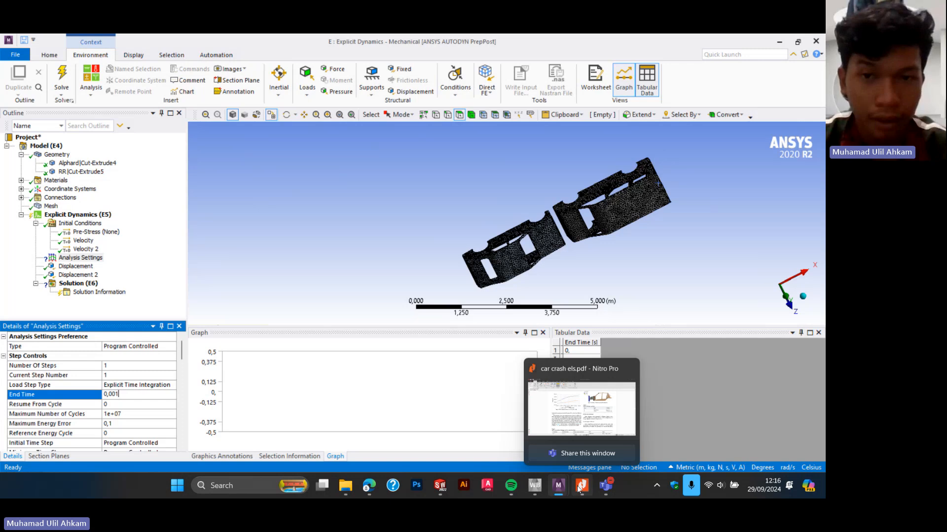
pyautogui.click(579, 488)
pyautogui.scroll(5, 381, 273)
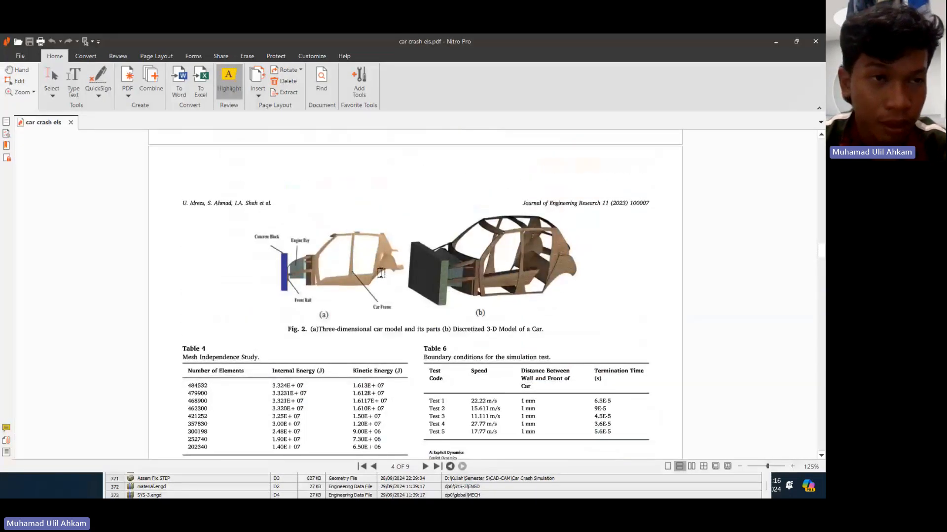
pyautogui.scroll(-3, 381, 272)
pyautogui.scroll(-4, 352, 259)
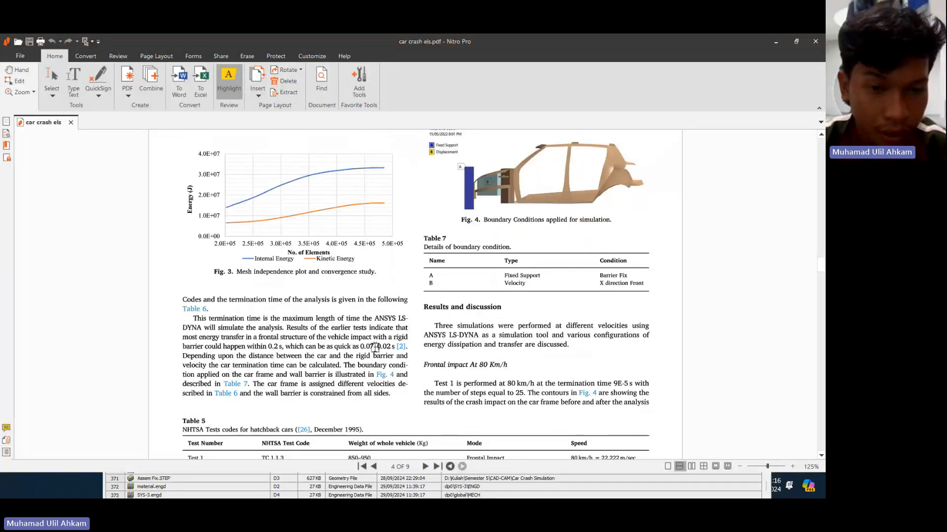
pyautogui.scroll(10, 402, 346)
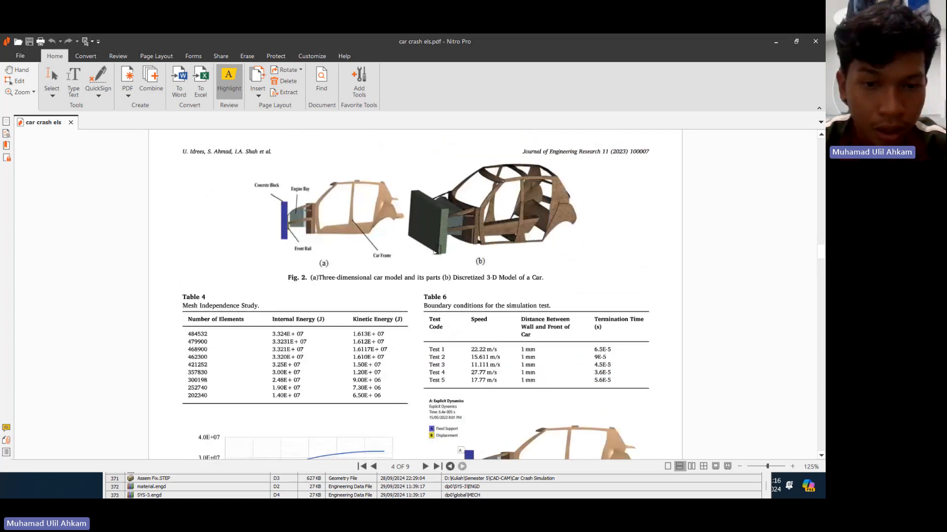
pyautogui.scroll(-9, 355, 295)
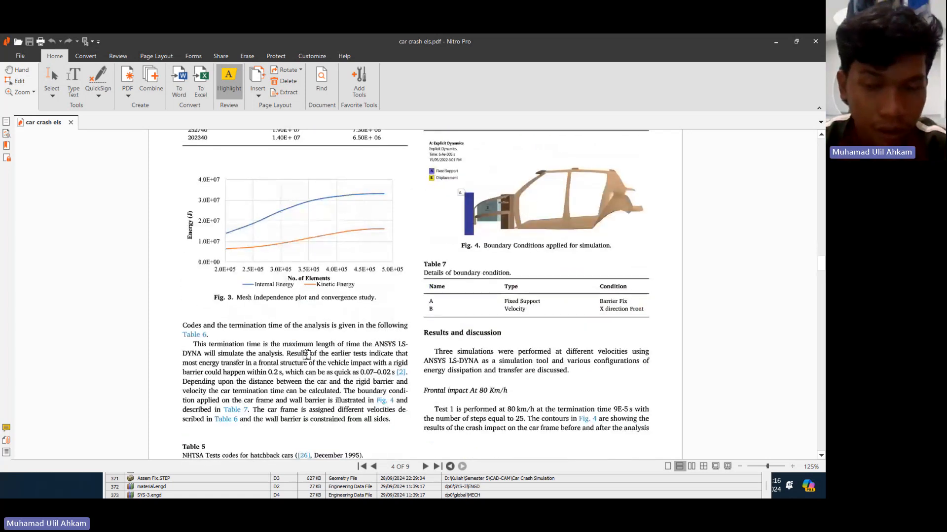
pyautogui.scroll(5, 296, 360)
pyautogui.scroll(4, 428, 304)
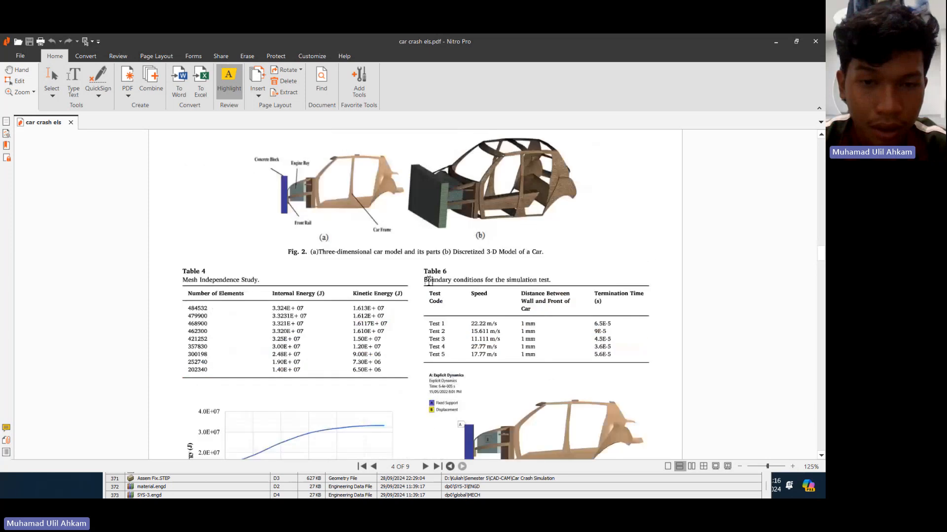
pyautogui.scroll(-4, 436, 291)
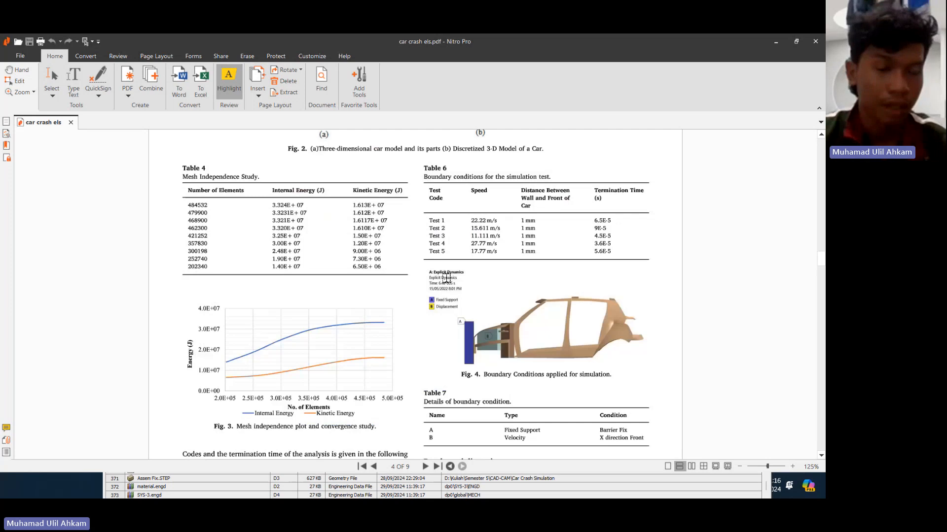
pyautogui.hotkey('alt', 'Tab')
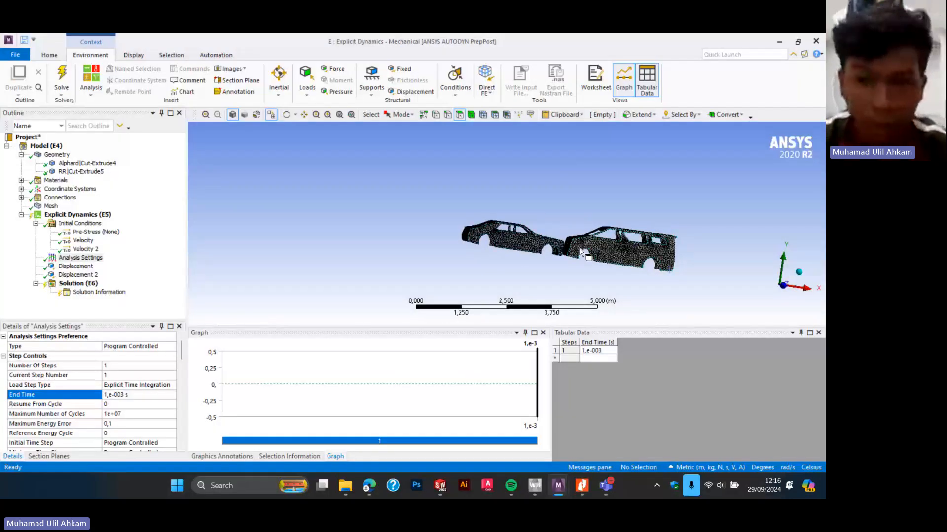
# - Set the Result Number Of Points to 80 in the analysis output controls
pyautogui.scroll(3, 653, 273)
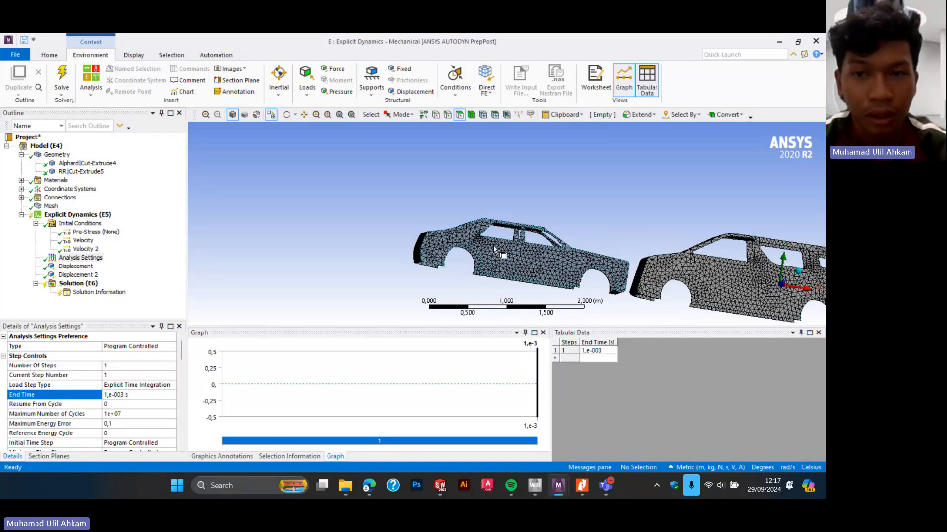
pyautogui.scroll(-2, 145, 384)
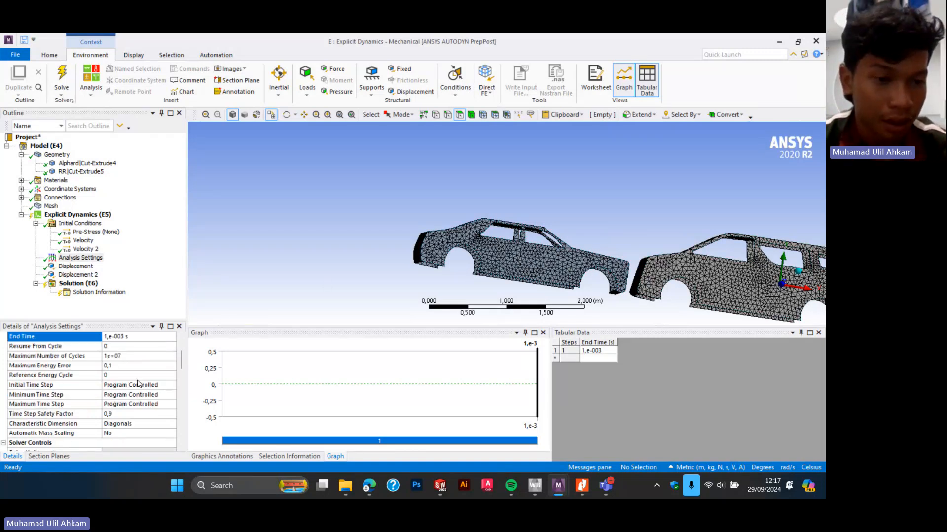
pyautogui.scroll(-4, 138, 386)
pyautogui.scroll(-5, 135, 387)
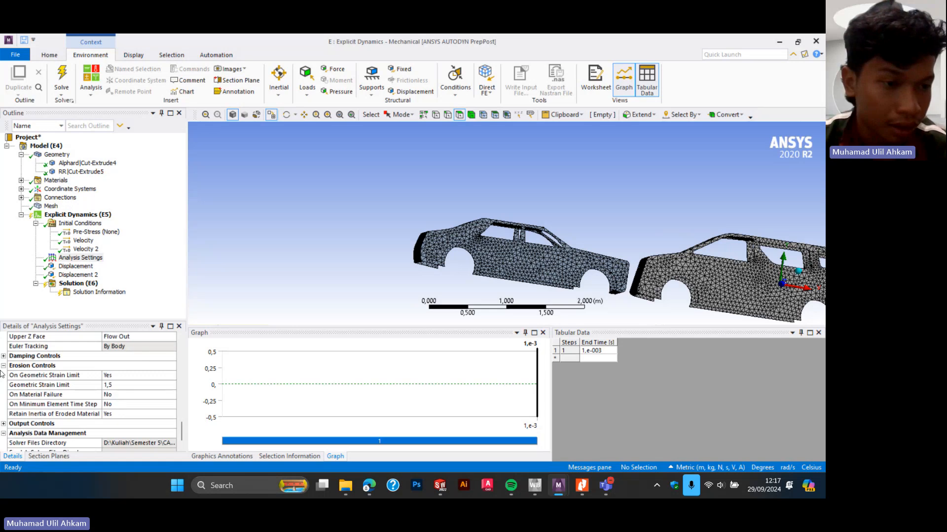
pyautogui.click(8, 358)
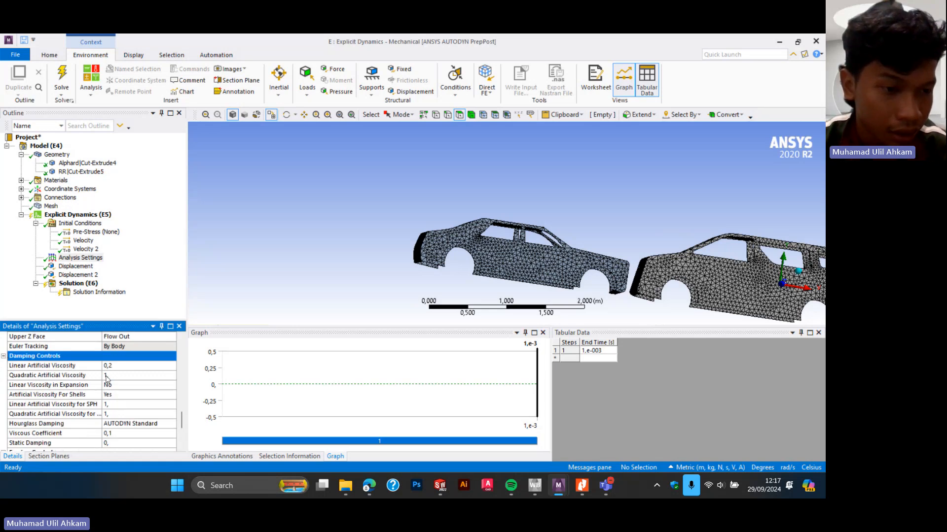
pyautogui.scroll(-6, 107, 379)
pyautogui.click(131, 385)
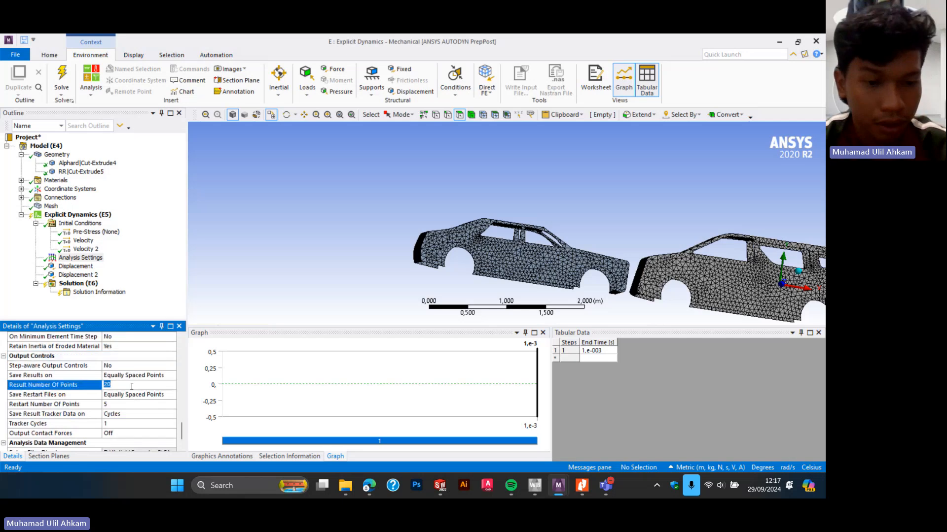
pyautogui.write('80')
pyautogui.press('Return')
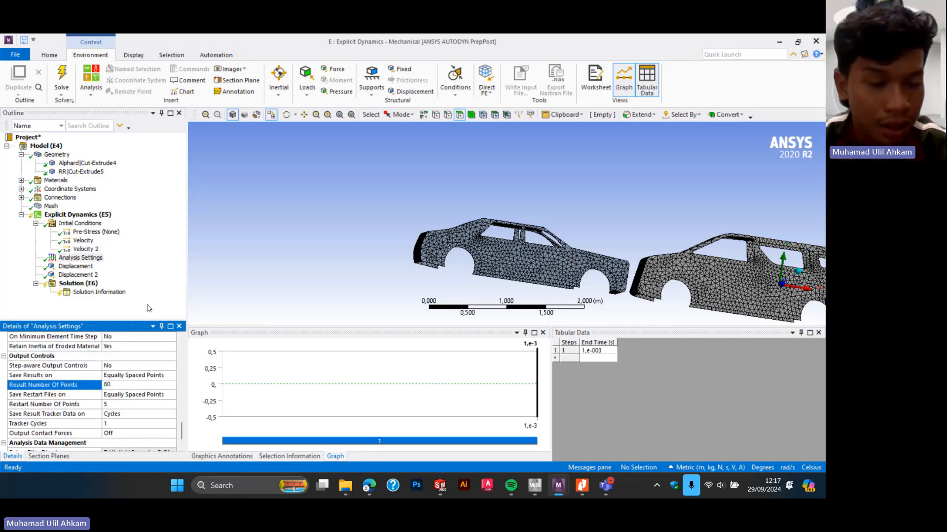
# - Insert a Total Deformation result for all bodies under the Solution
pyautogui.click(68, 284)
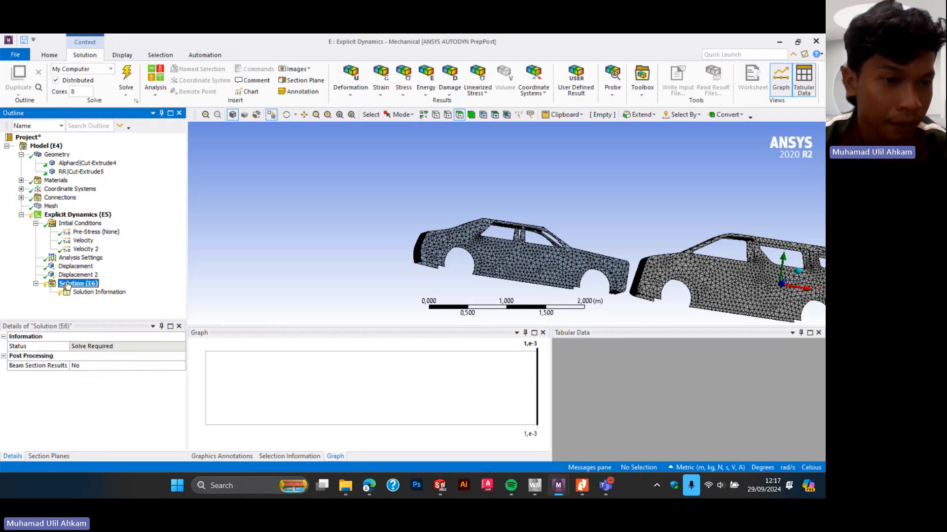
pyautogui.rightClick(68, 284)
pyautogui.moveTo(92, 289)
pyautogui.moveTo(211, 290)
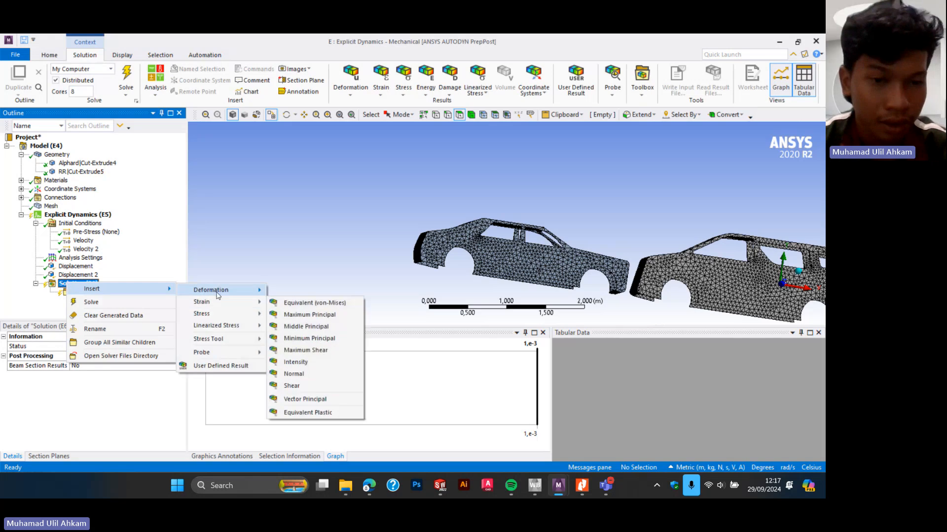
pyautogui.click(288, 291)
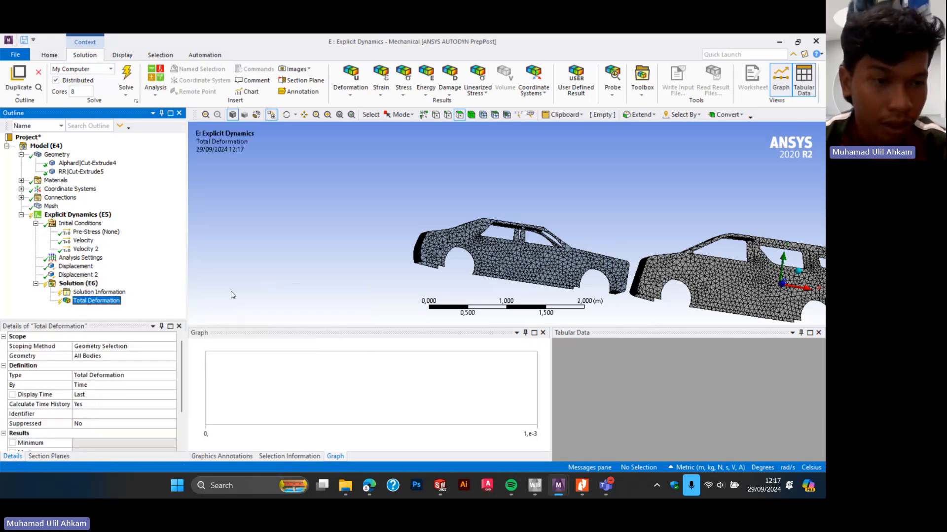
# - Insert an Equivalent Plastic Strain result under the Solution
pyautogui.rightClick(91, 285)
pyautogui.moveTo(139, 296)
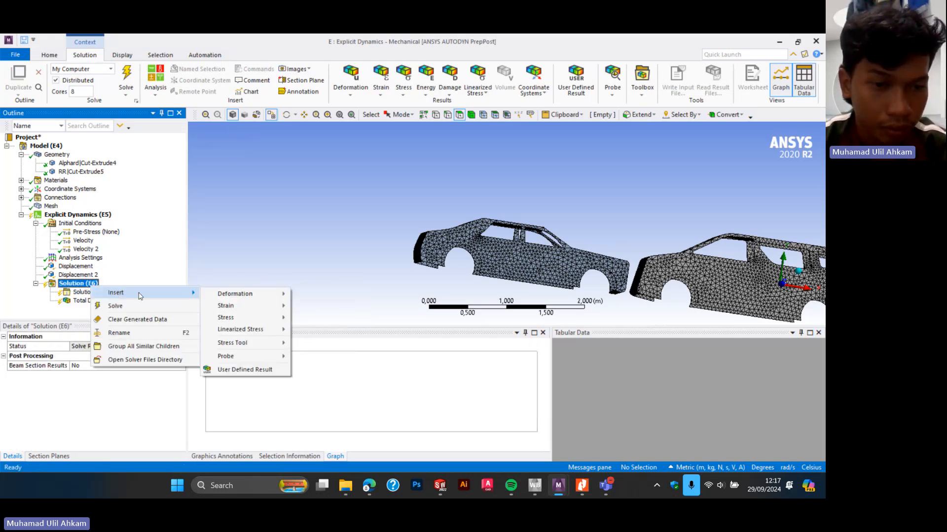
pyautogui.moveTo(227, 305)
pyautogui.click(345, 414)
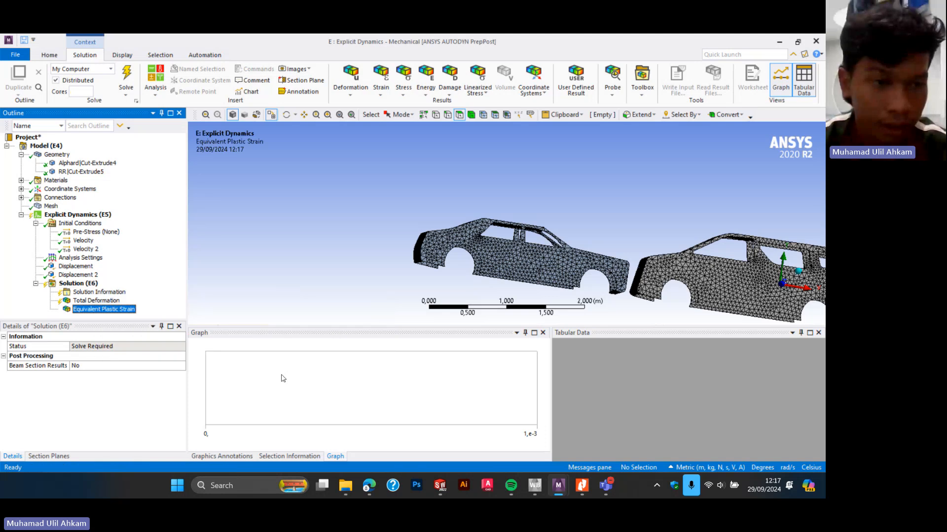
# - Insert an Equivalent (von-Mises) Stress result under the Solution
pyautogui.rightClick(78, 286)
pyautogui.moveTo(143, 291)
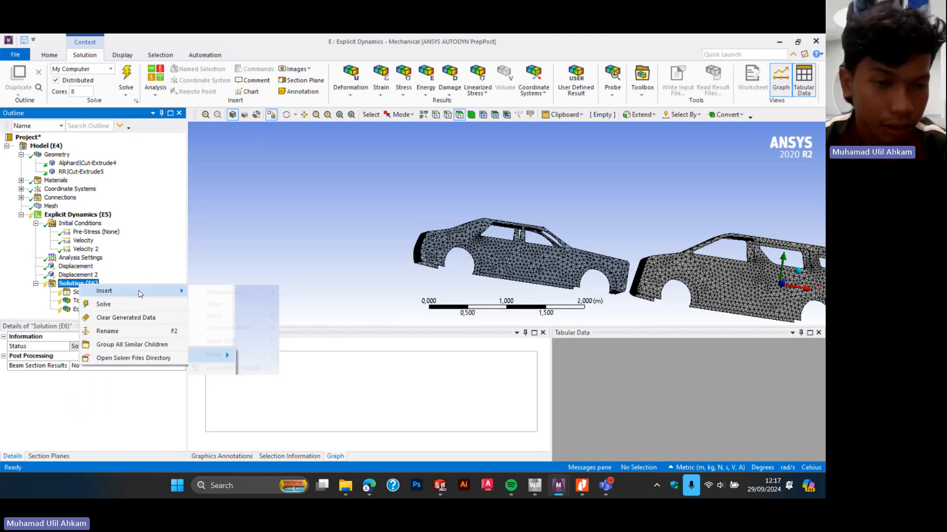
pyautogui.moveTo(247, 315)
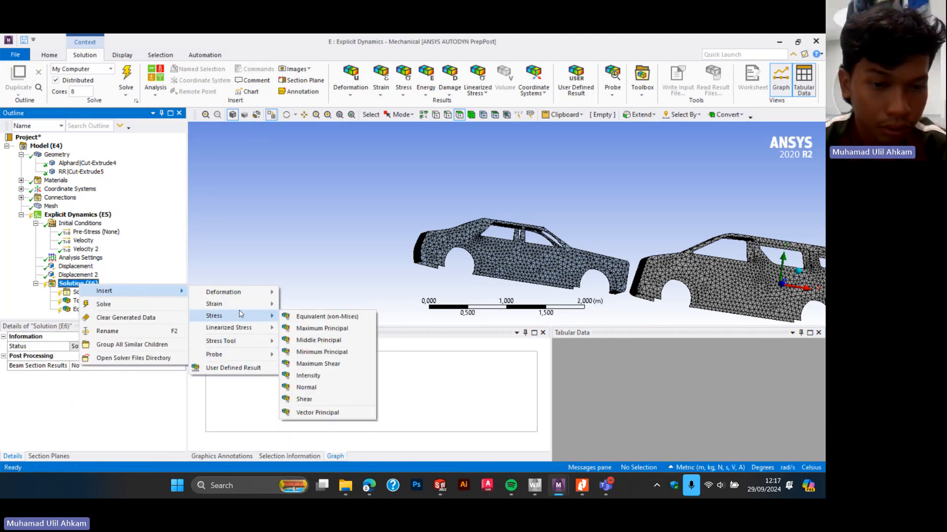
pyautogui.click(316, 320)
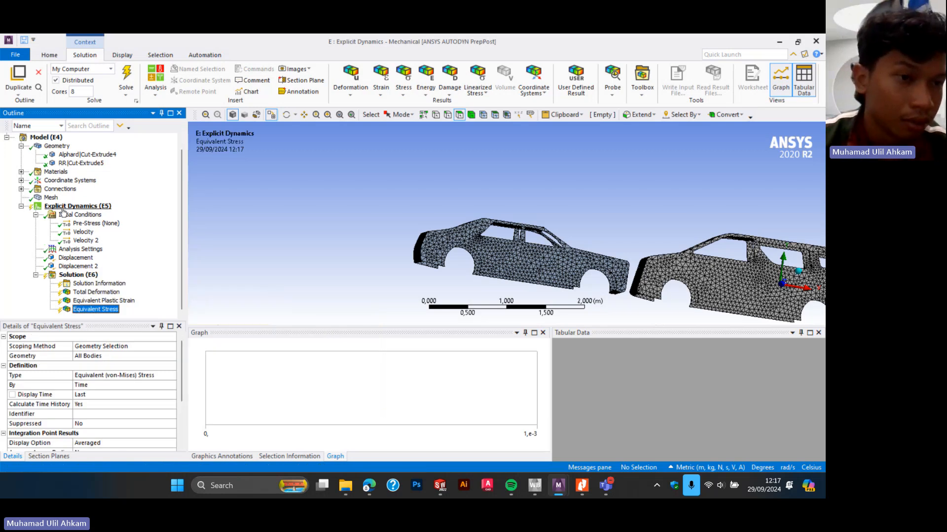
# - Review the definitions of Velocity, Velocity 2 and Displacement 2 before solving
pyautogui.click(77, 233)
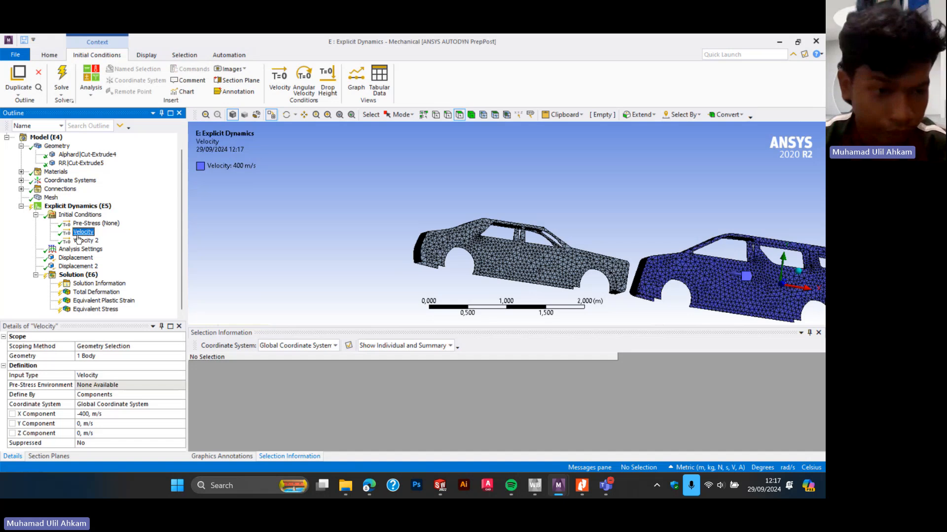
pyautogui.click(79, 240)
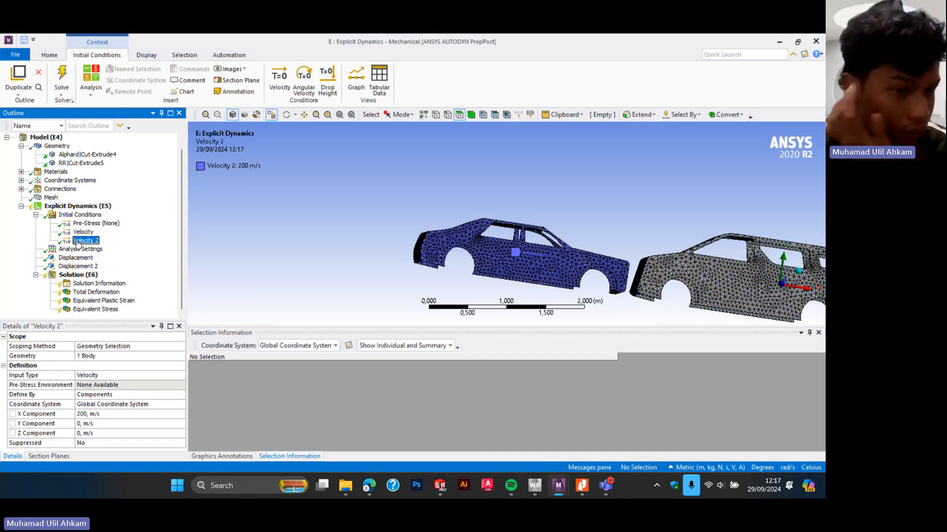
pyautogui.click(88, 266)
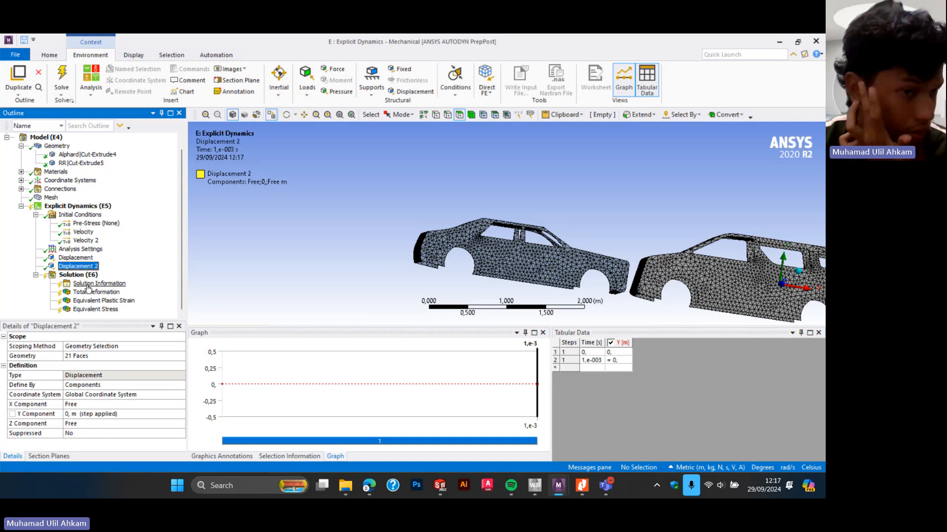
# - Check the Solution items and the Analysis Settings, and solve the Explicit Dynamics analysis
pyautogui.click(89, 283)
pyautogui.click(93, 300)
pyautogui.click(77, 275)
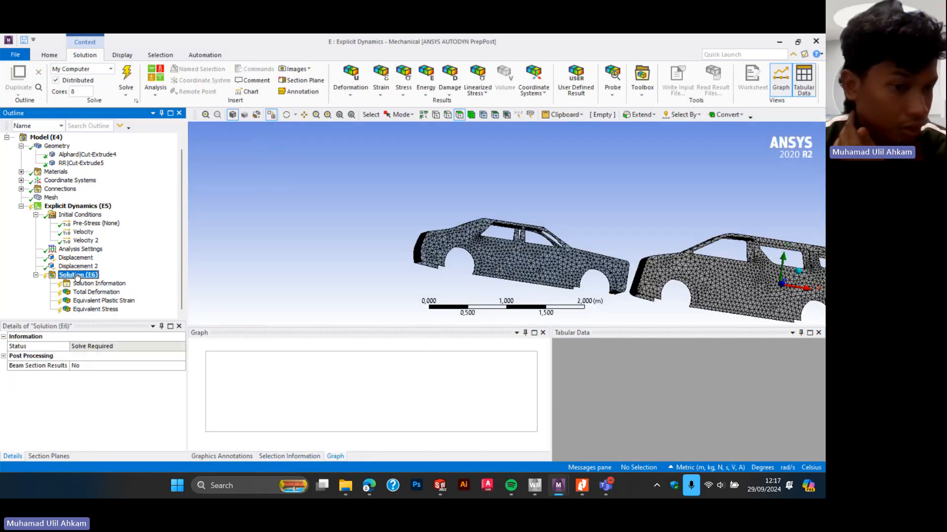
pyautogui.click(74, 206)
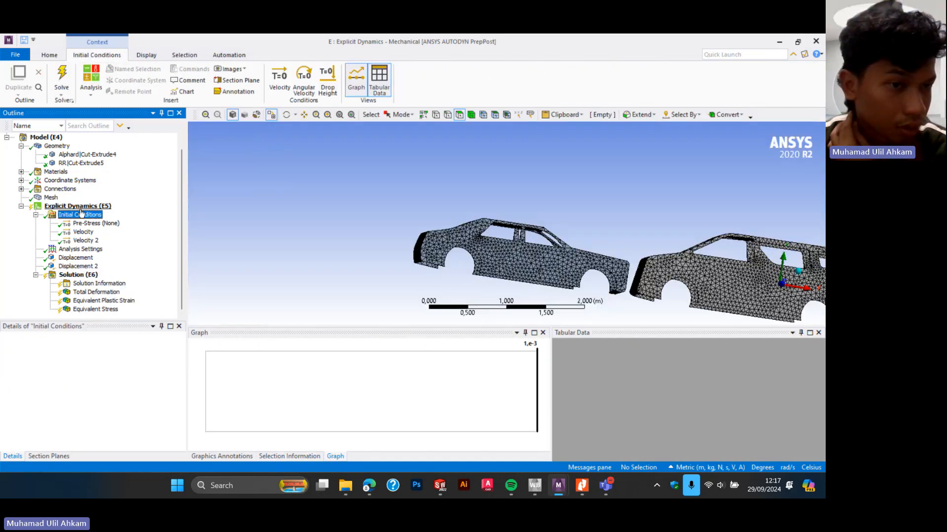
pyautogui.click(78, 276)
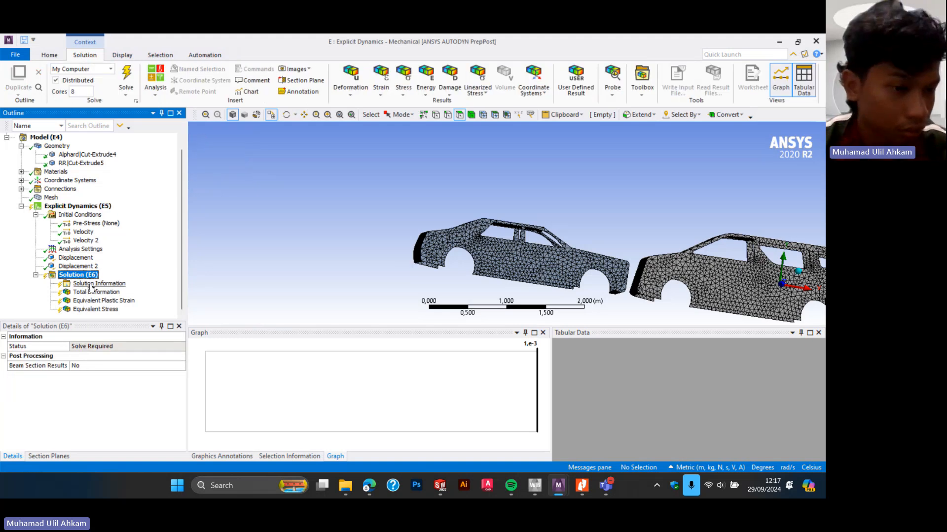
pyautogui.click(78, 249)
pyautogui.scroll(-2, 89, 390)
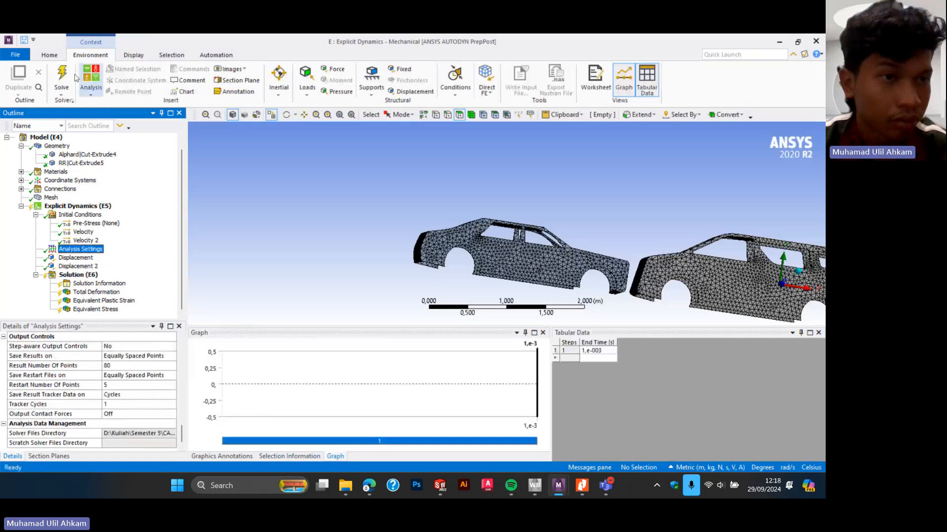
pyautogui.click(56, 68)
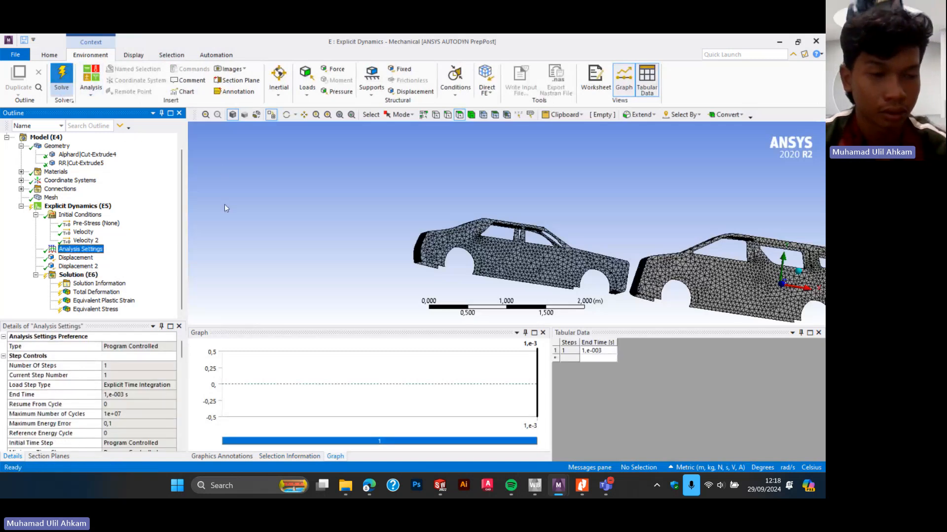
pyautogui.scroll(-3, 495, 255)
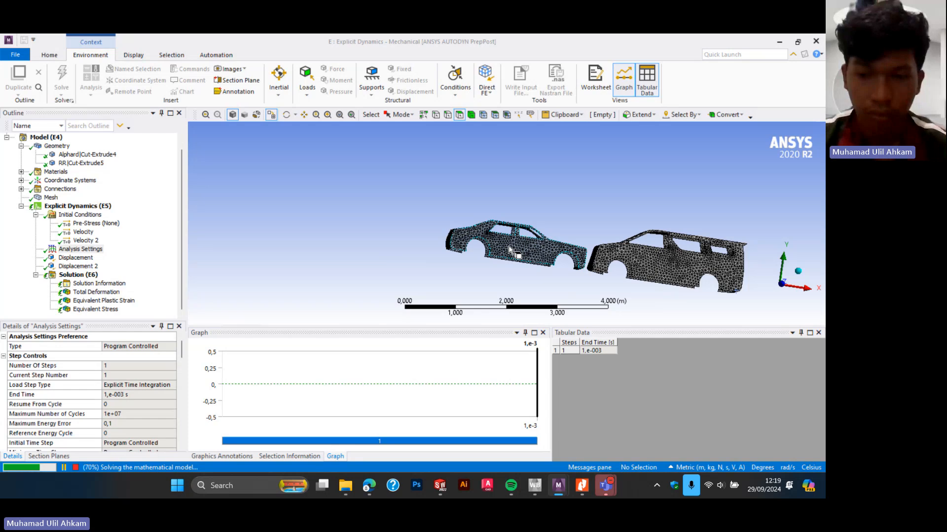
# - Switch to the Teams meeting window, check the available Wi-Fi networks, and return to Mechanical while the solver runs
pyautogui.click(721, 486)
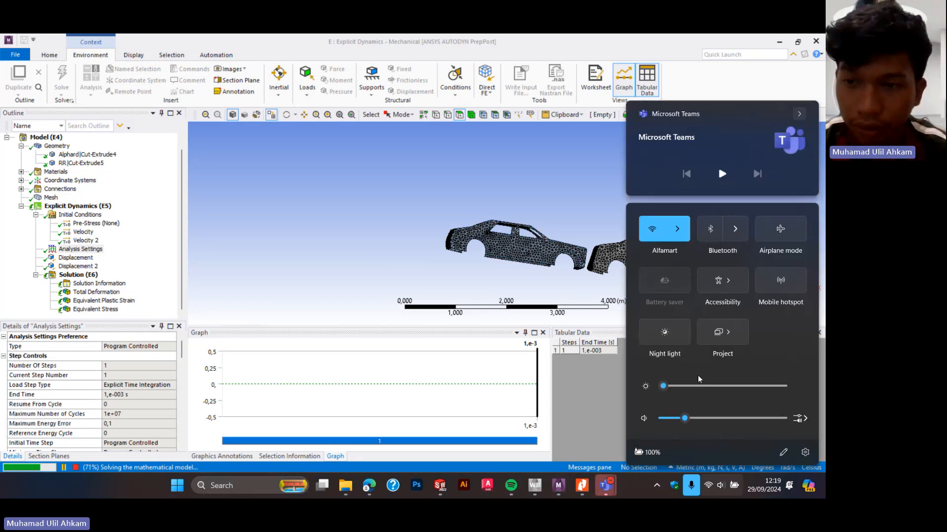
pyautogui.moveTo(606, 485)
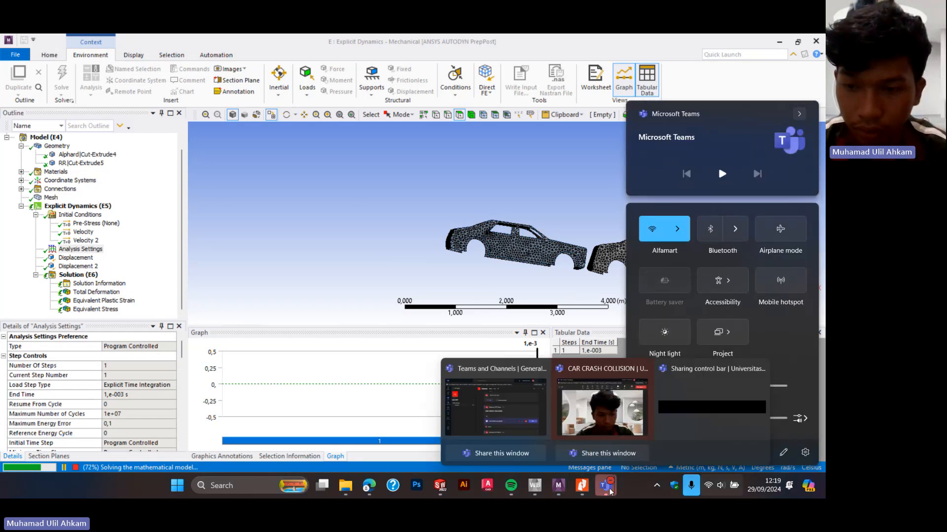
pyautogui.click(615, 434)
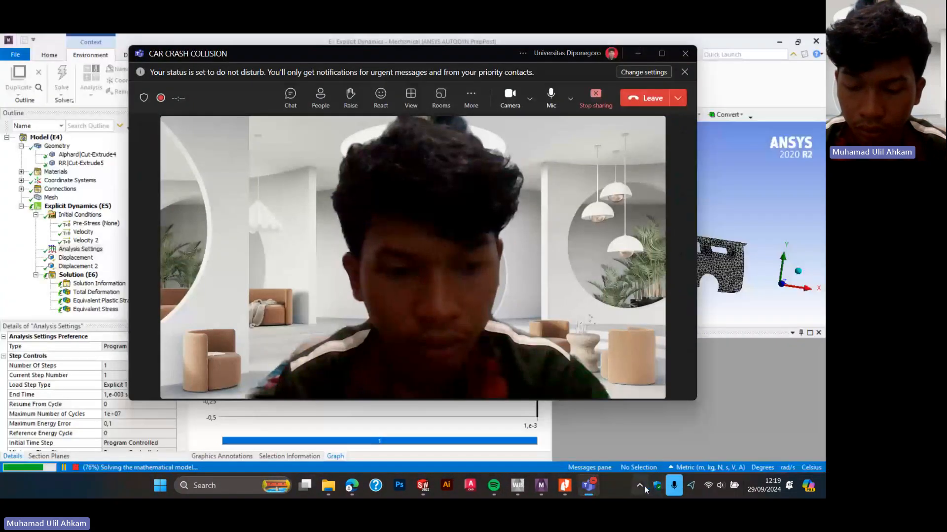
pyautogui.click(712, 487)
pyautogui.click(683, 230)
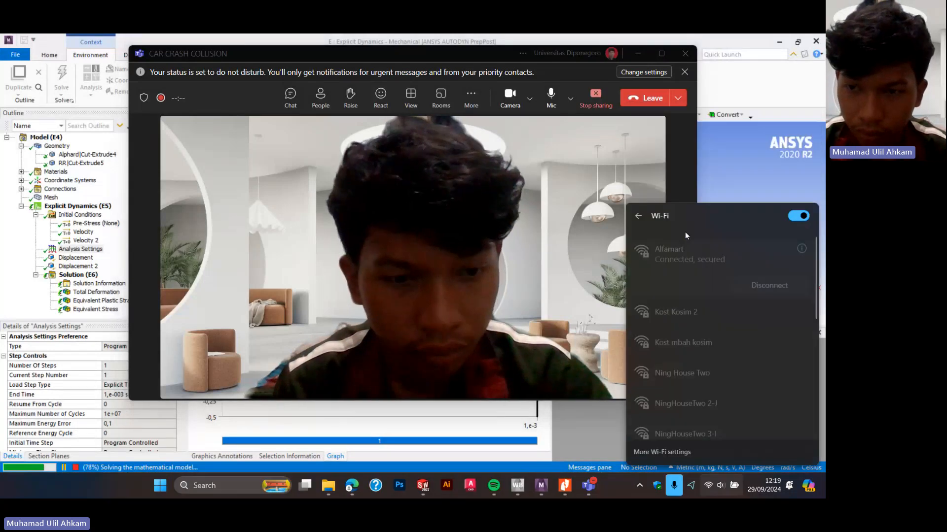
pyautogui.click(697, 362)
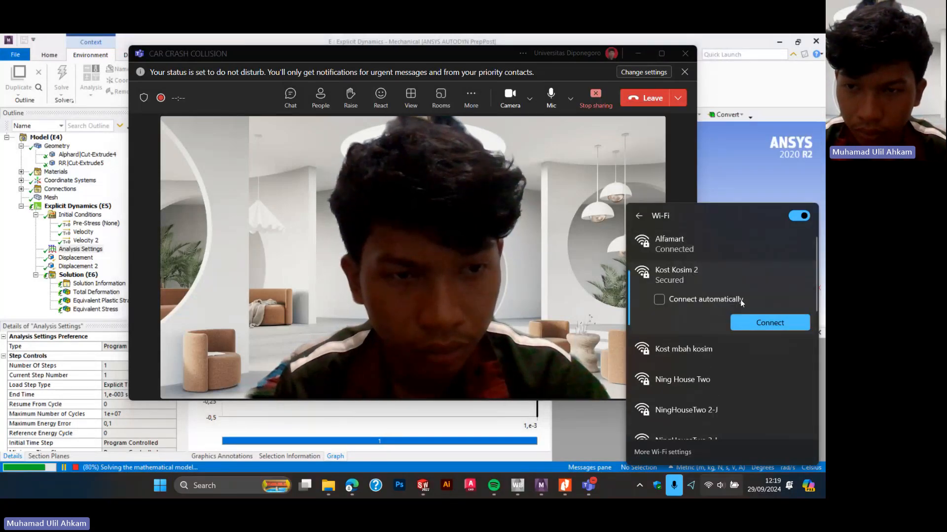
pyautogui.click(735, 254)
pyautogui.click(593, 487)
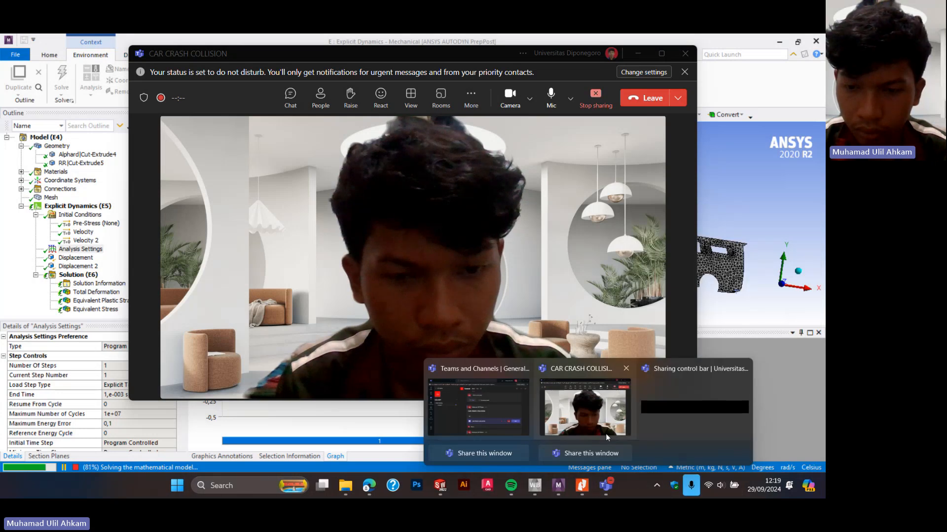
pyautogui.click(605, 434)
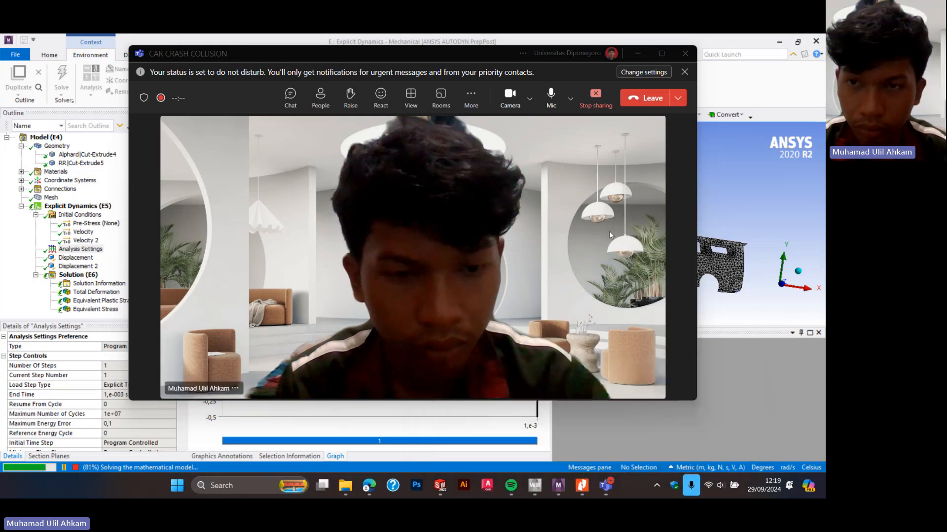
pyautogui.click(642, 57)
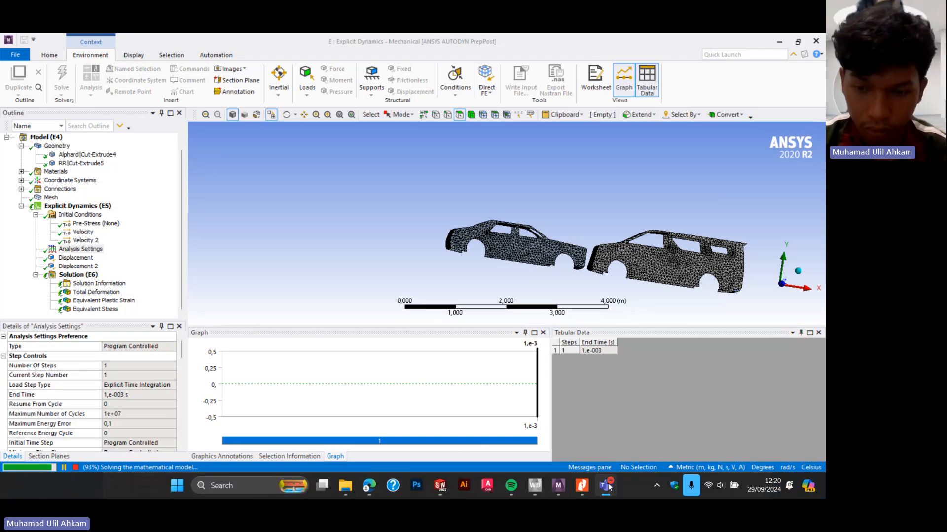
pyautogui.moveTo(610, 488)
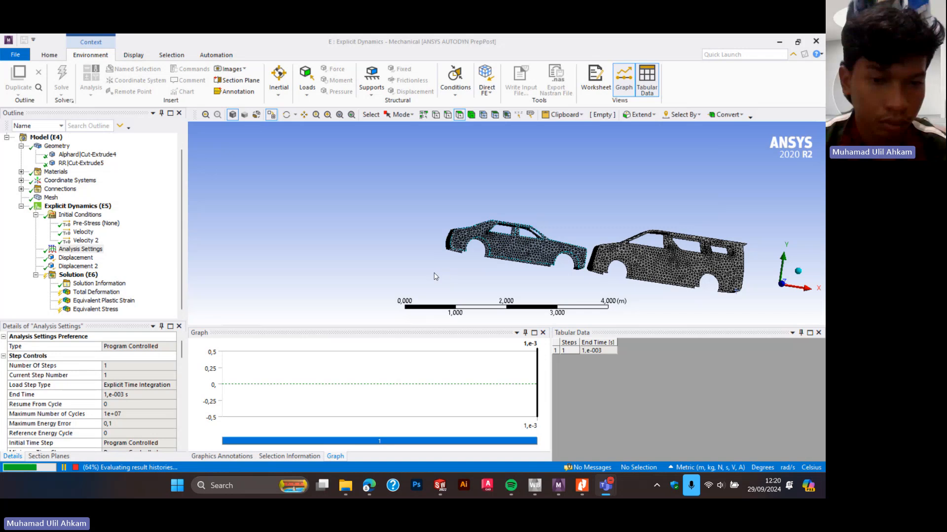
# - Display the Total Deformation result and set its animation to 40 frames over 4 seconds
pyautogui.click(96, 293)
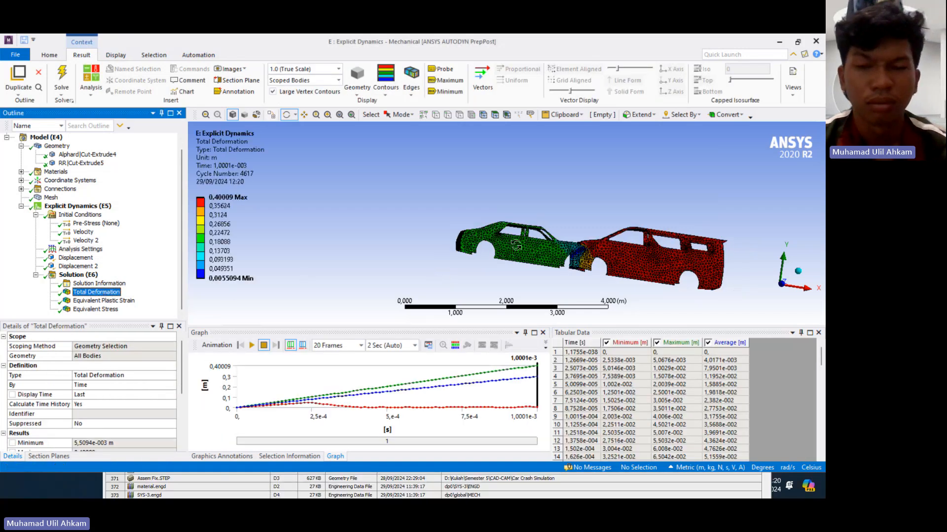
pyautogui.moveTo(535, 243); pyautogui.dragTo(555, 240, button='middle')
pyautogui.scroll(2, 556, 240)
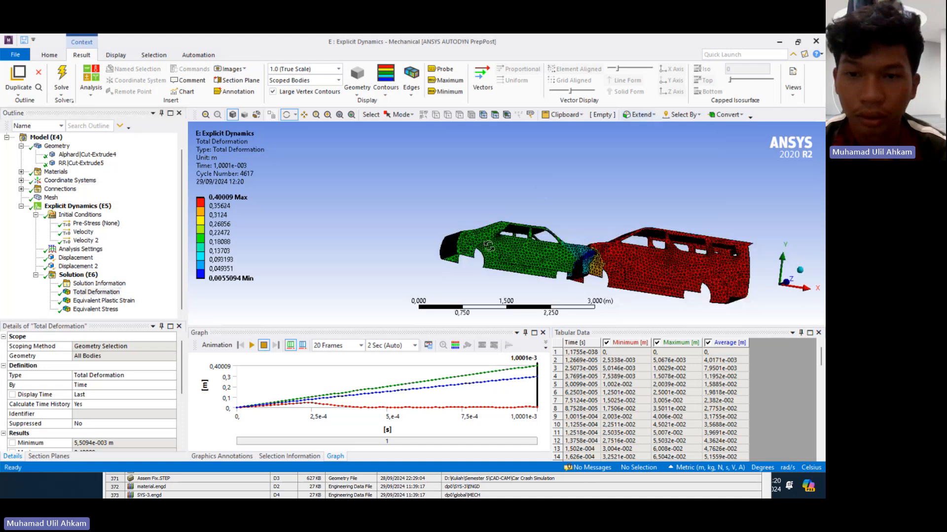
pyautogui.click(415, 346)
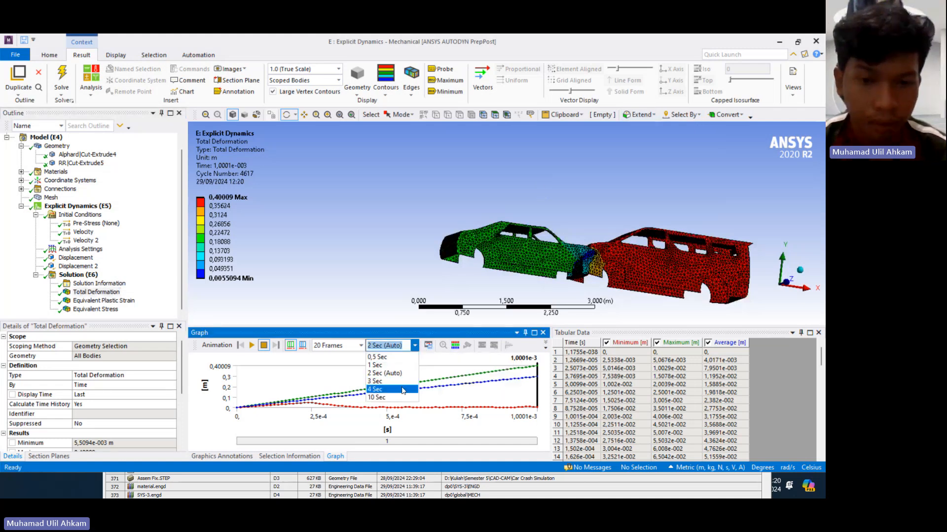
pyautogui.click(403, 390)
pyautogui.click(361, 345)
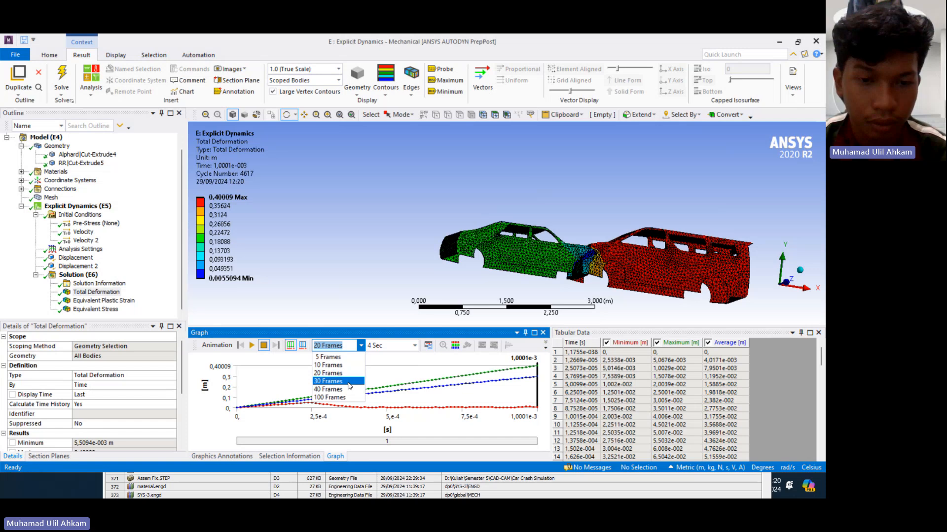
pyautogui.click(347, 389)
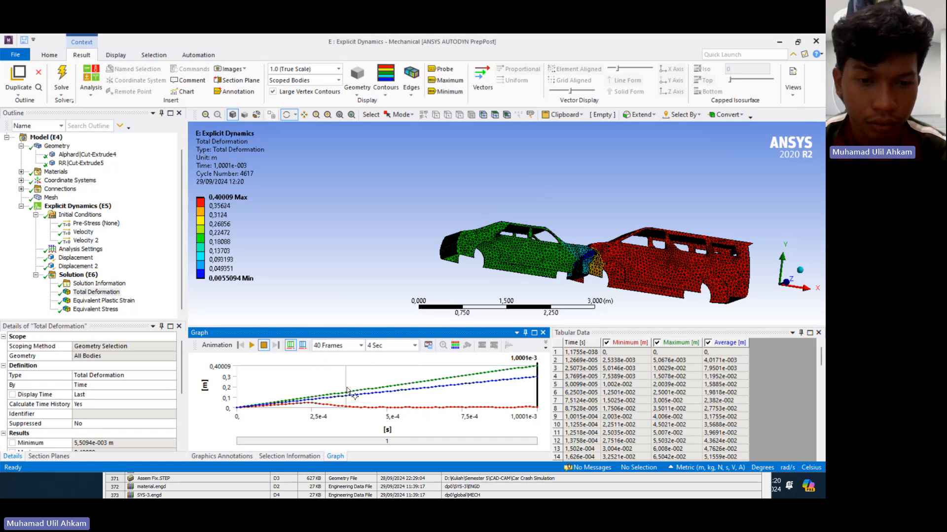
# - Play the Total Deformation animation of the collision while viewing the cars from another angle, and stop it
pyautogui.click(252, 345)
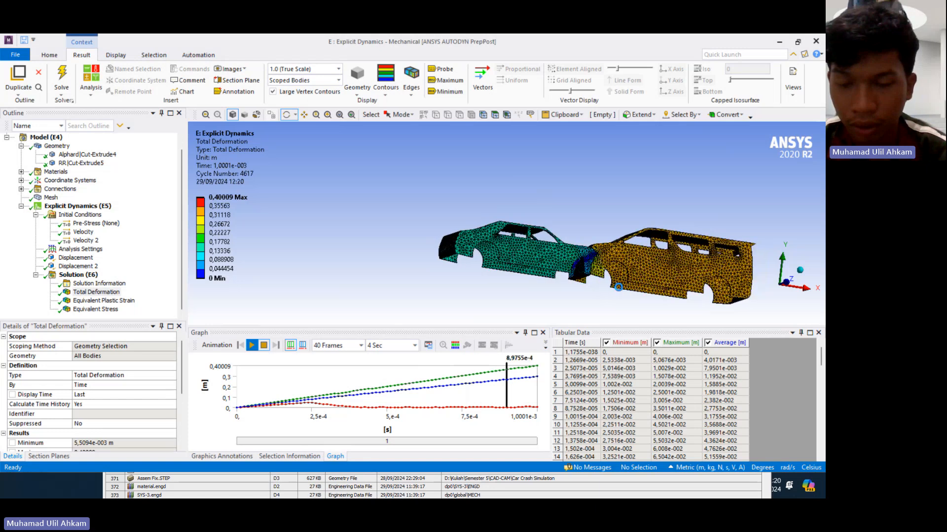
pyautogui.moveTo(645, 259); pyautogui.dragTo(606, 286)
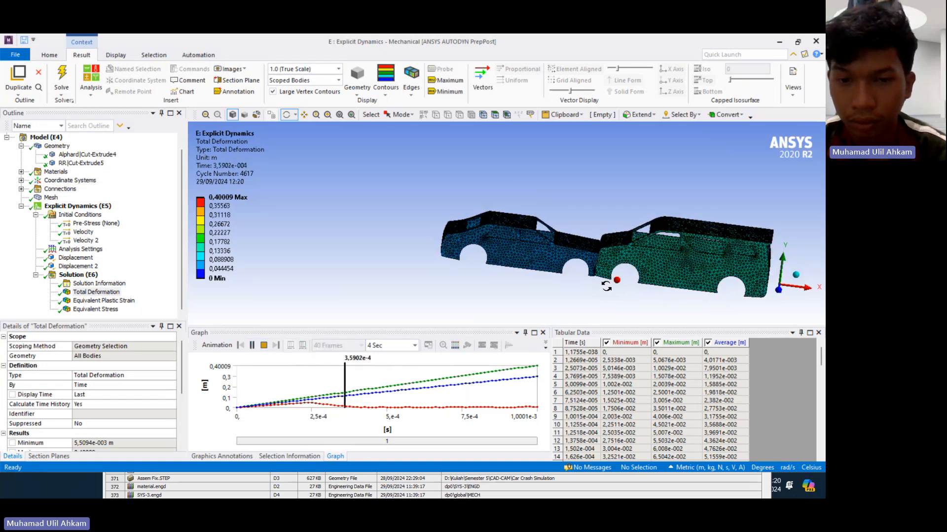
pyautogui.click(264, 346)
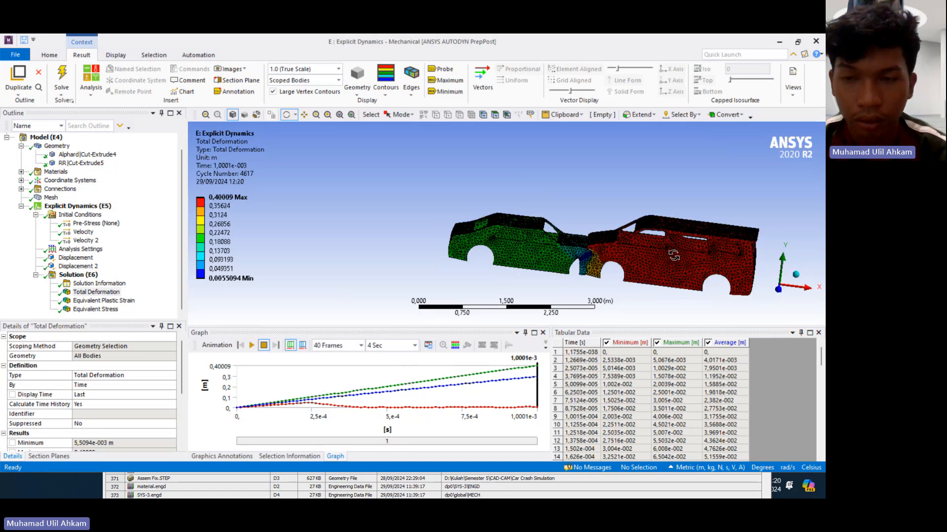
# - Examine the total deformation contours around the contact zone between the two cars from several angles and distances
pyautogui.scroll(3, 641, 259)
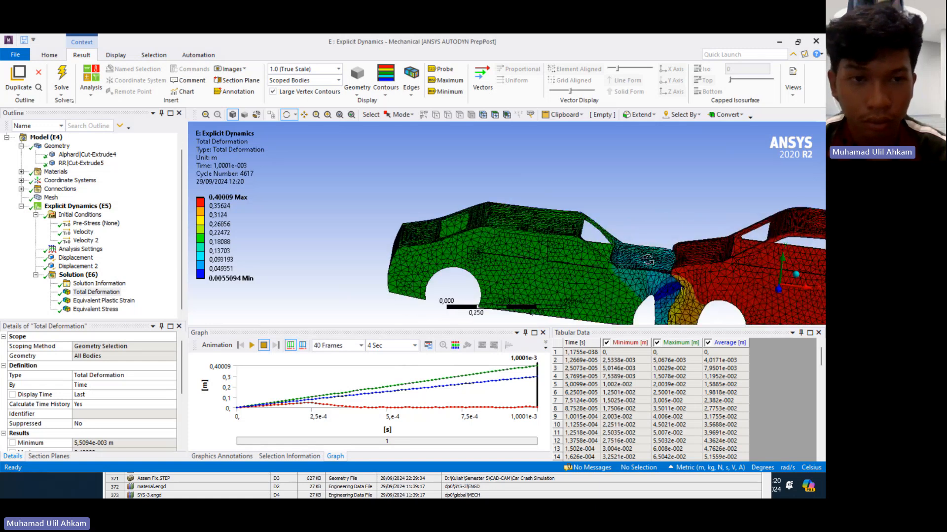
pyautogui.scroll(-5, 647, 260)
pyautogui.scroll(3, 707, 261)
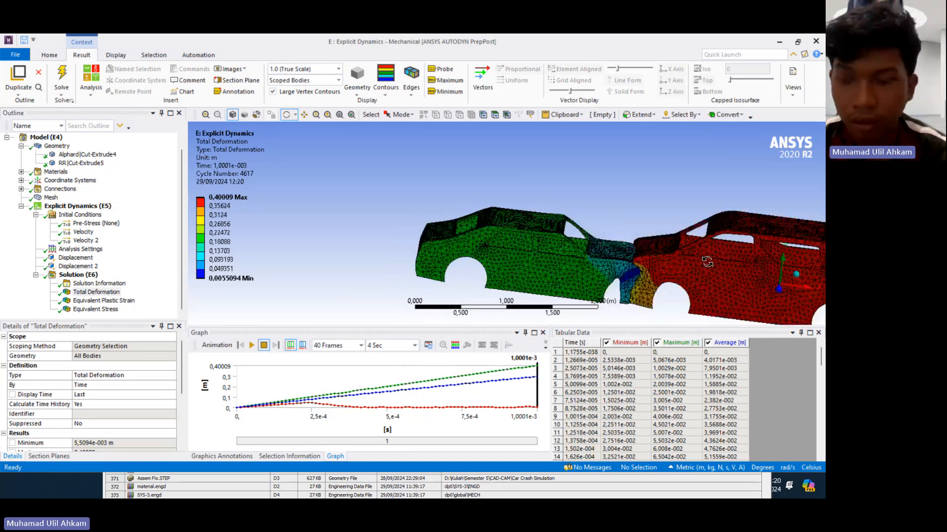
pyautogui.moveTo(707, 262); pyautogui.dragTo(645, 282)
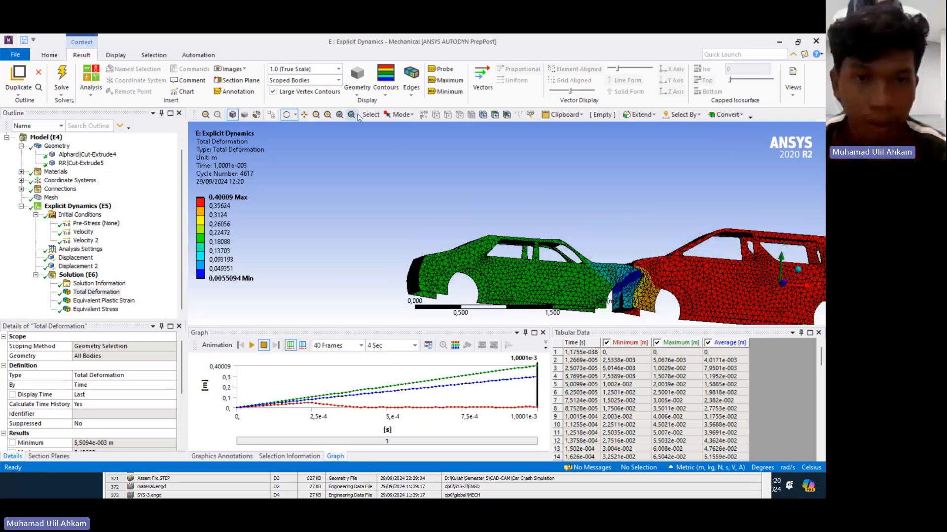
pyautogui.click(328, 114)
pyautogui.moveTo(525, 203); pyautogui.dragTo(715, 334)
pyautogui.moveTo(466, 210); pyautogui.dragTo(528, 243)
pyautogui.scroll(-5, 528, 242)
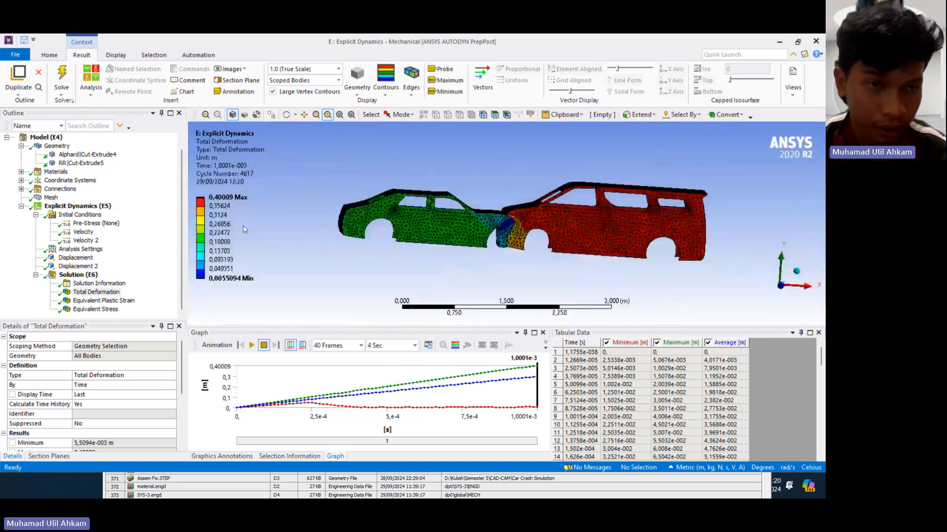
# - Display the Equivalent Plastic Strain result and play its animation
pyautogui.click(103, 302)
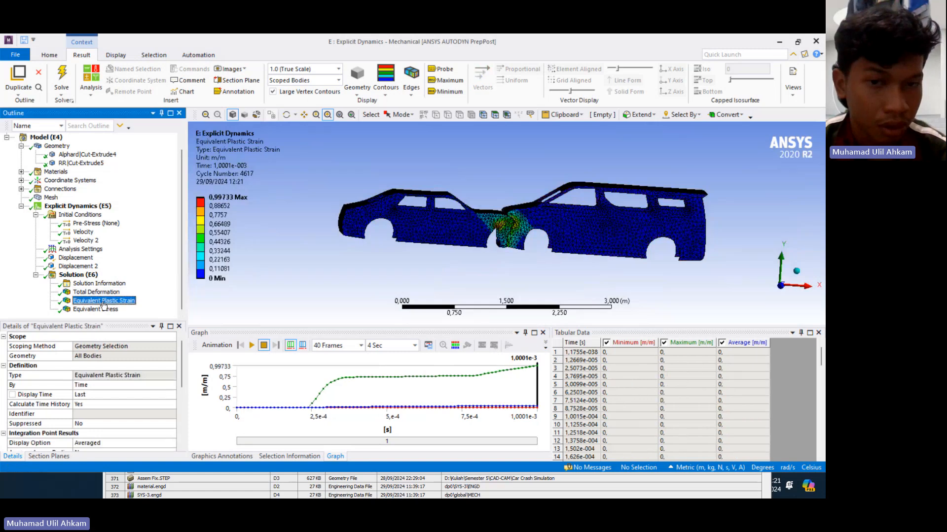
pyautogui.click(252, 345)
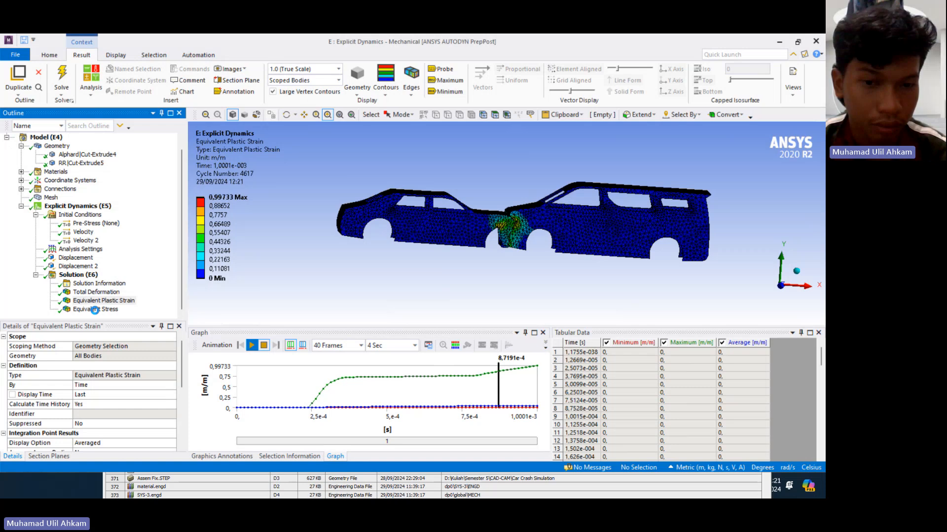
# - Display the Equivalent Stress result close to the impact zone, and play and stop its animation
pyautogui.click(94, 310)
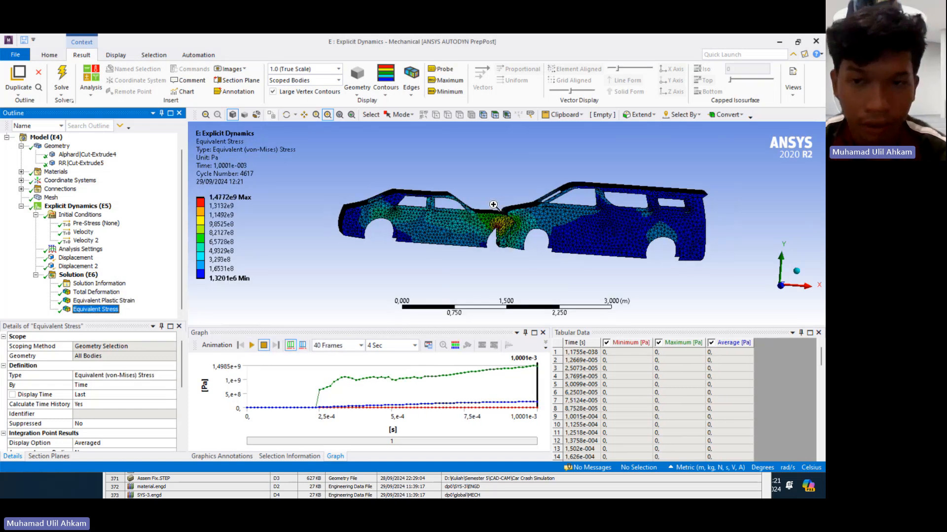
pyautogui.moveTo(493, 204); pyautogui.dragTo(538, 246)
pyautogui.scroll(-2, 481, 252)
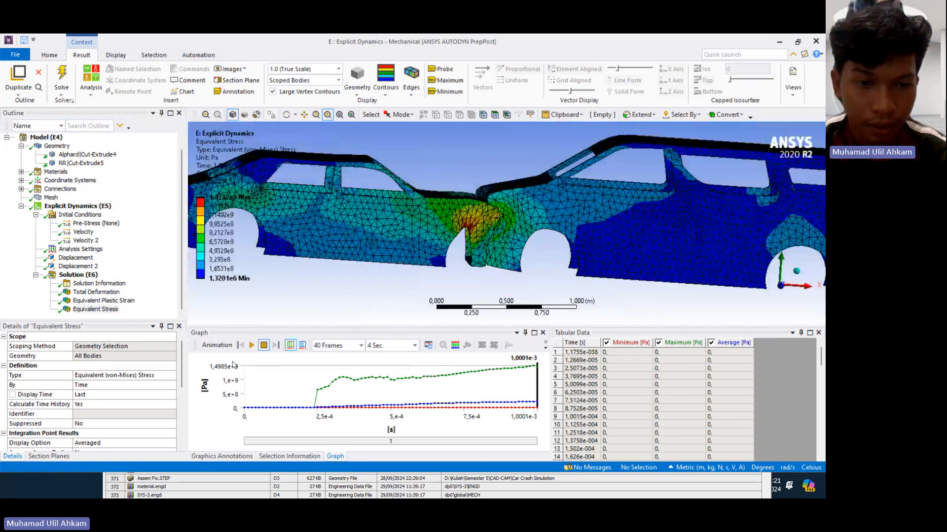
pyautogui.click(252, 346)
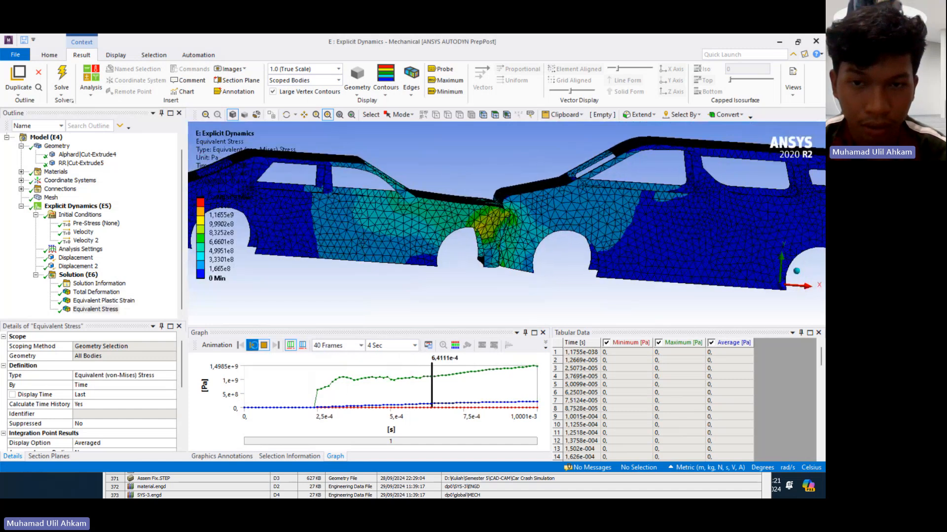
pyautogui.click(265, 347)
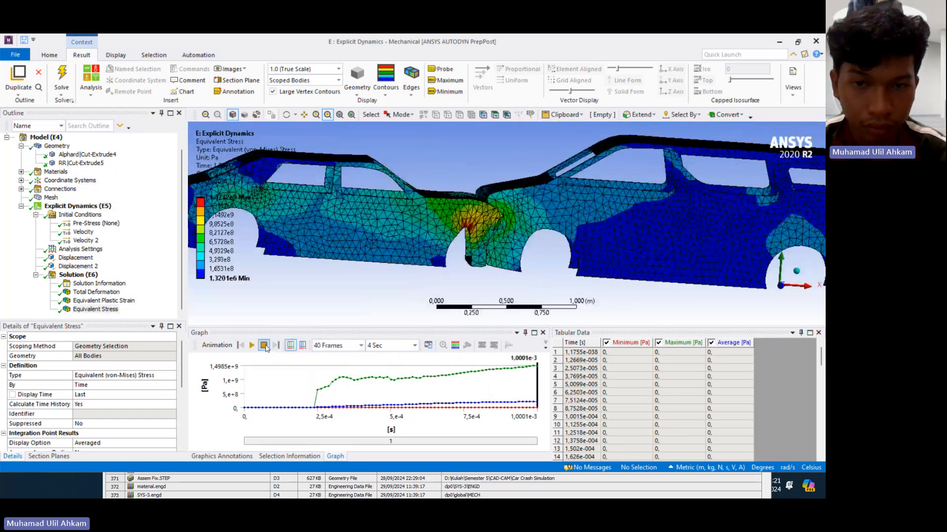
# - Inspect the highest-stress area at the crushed fronts of the two cars up close
pyautogui.scroll(2, 510, 236)
pyautogui.scroll(2, 508, 271)
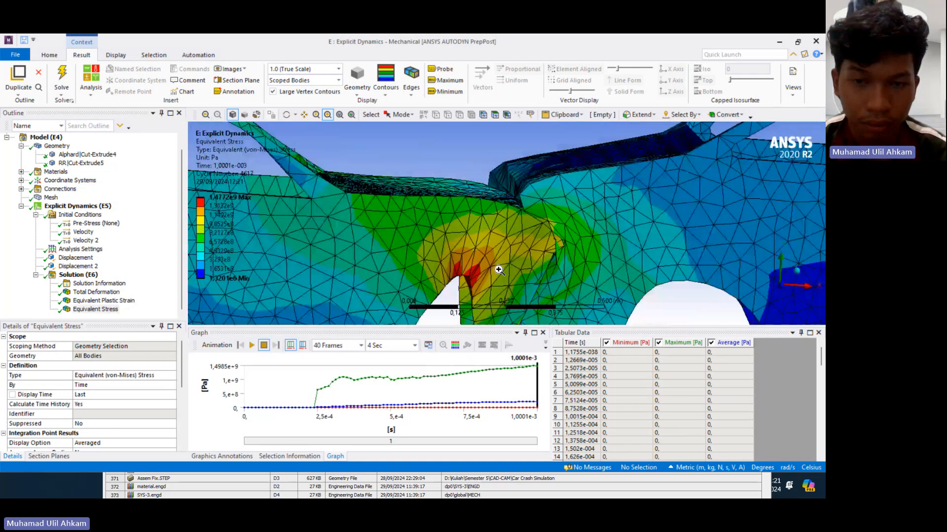
pyautogui.moveTo(498, 270); pyautogui.dragTo(456, 257, button='middle')
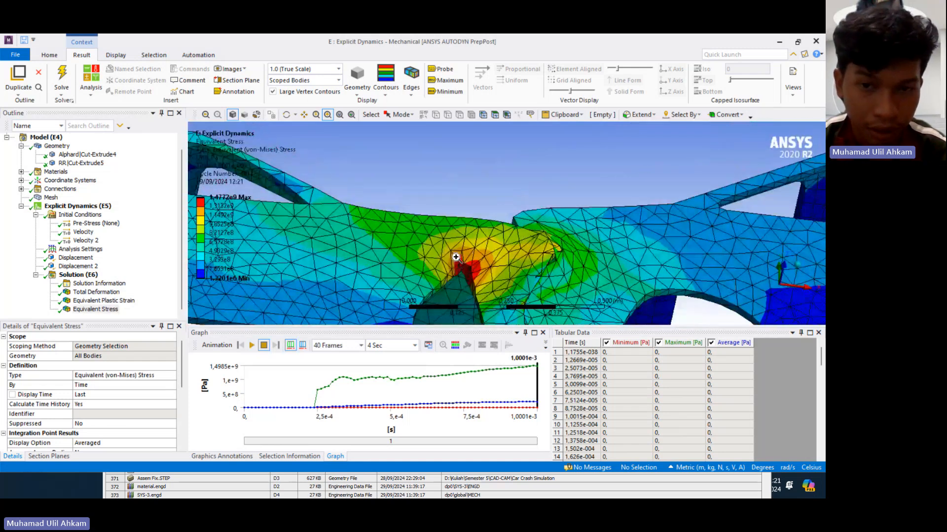
# - Examine the Equivalent Stress contours around the impact zone and across the full length of both cars
pyautogui.scroll(4, 499, 282)
pyautogui.scroll(-6, 508, 264)
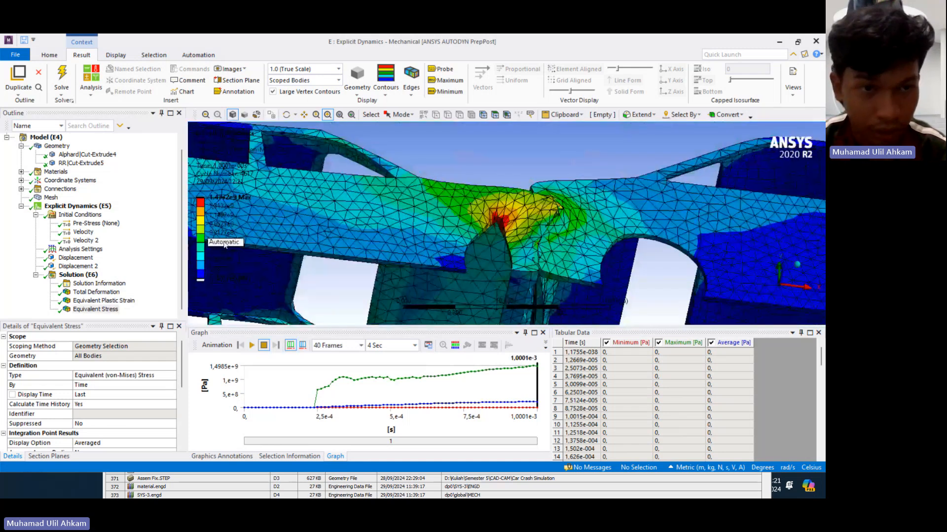
pyautogui.scroll(-6, 291, 209)
pyautogui.moveTo(288, 211); pyautogui.dragTo(276, 235, button='middle')
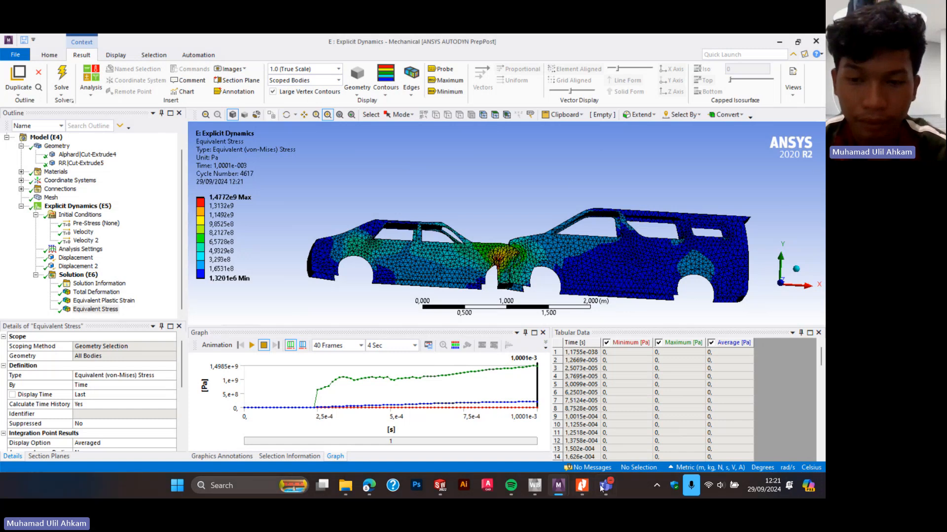
# - Switch to the Microsoft Teams meeting, stop its recording and end the screen sharing
pyautogui.moveTo(606, 485)
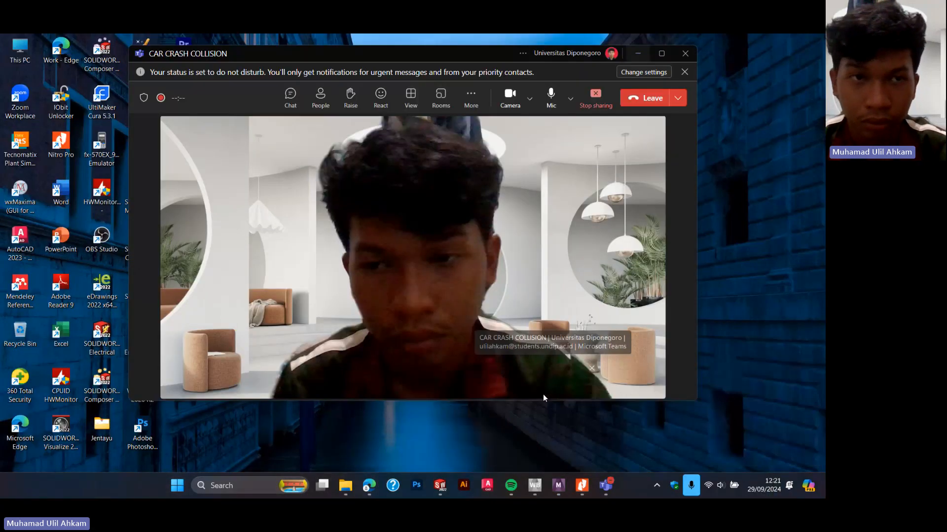
pyautogui.click(543, 394)
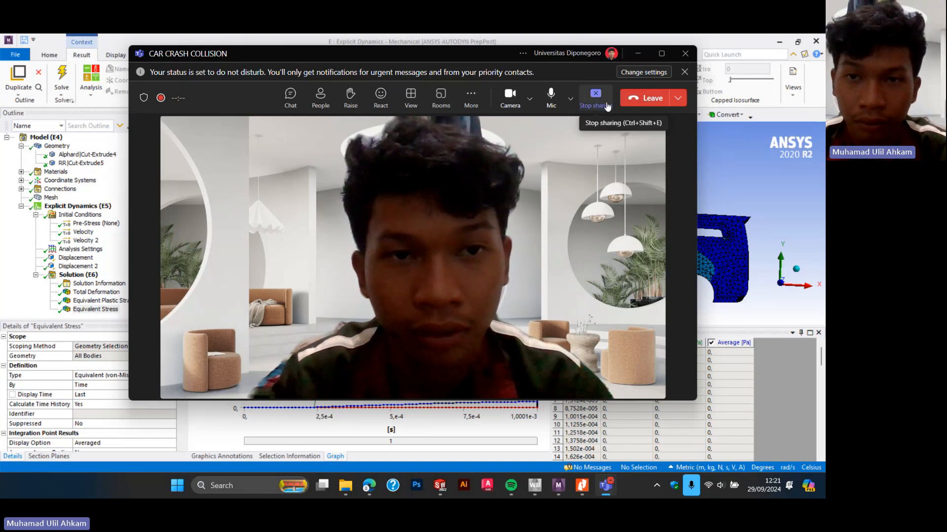
pyautogui.click(471, 96)
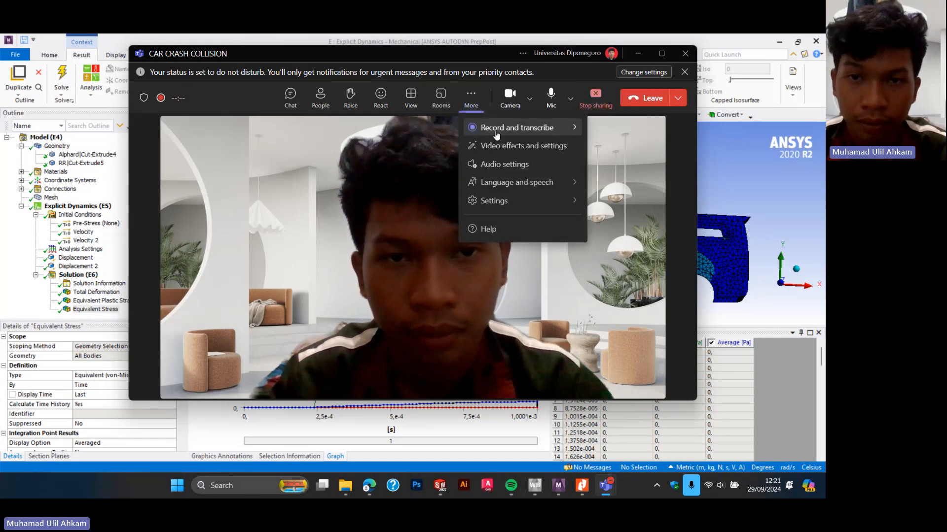
pyautogui.moveTo(496, 134)
pyautogui.click(434, 137)
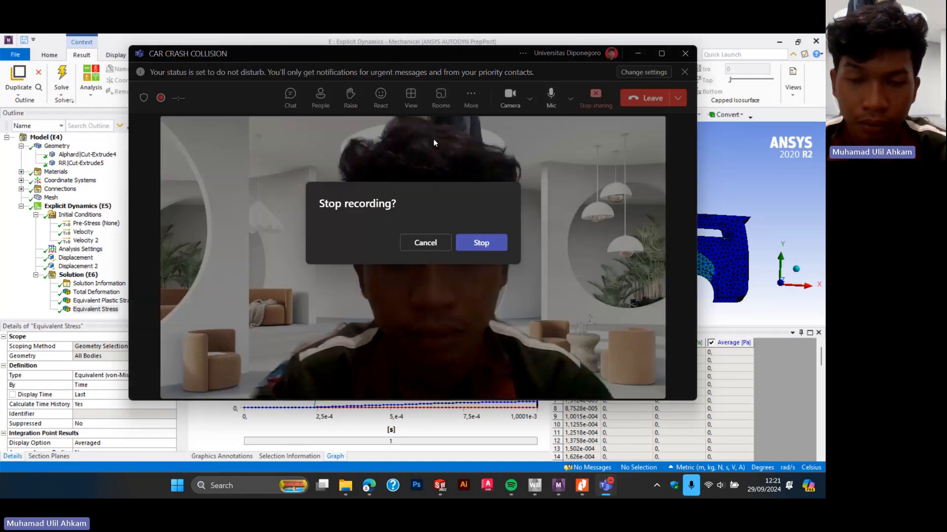
pyautogui.click(473, 242)
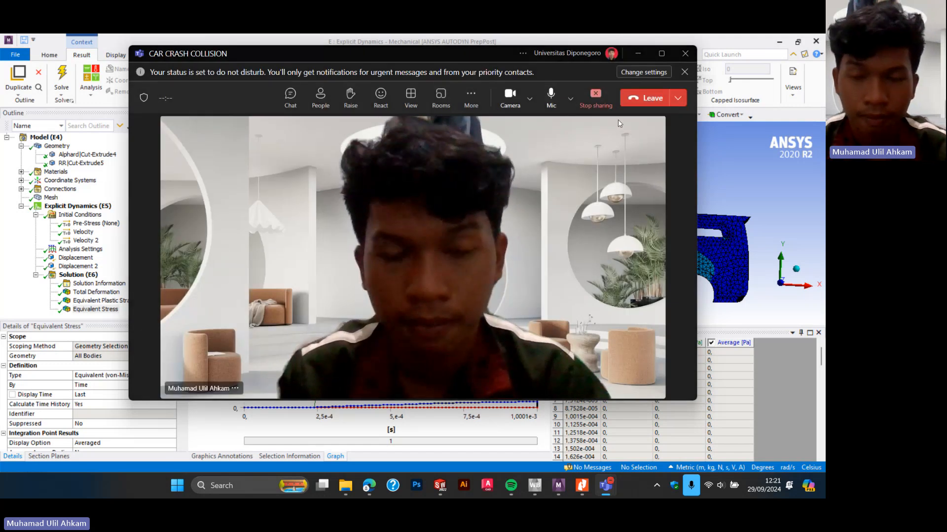
pyautogui.click(591, 106)
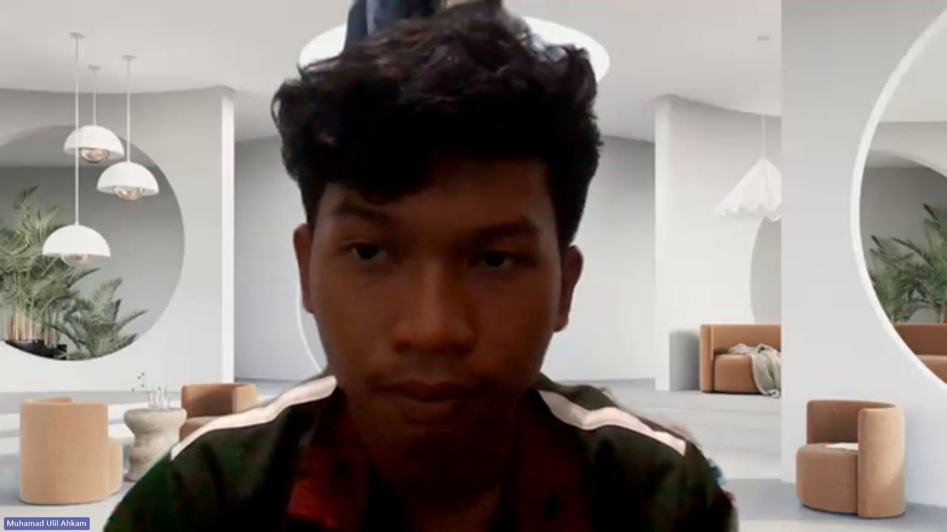